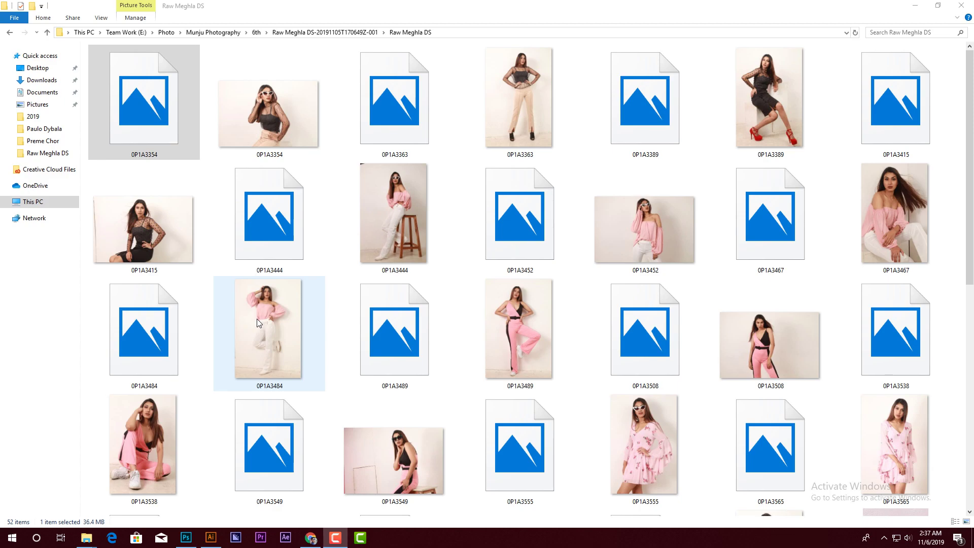
Step: Drag 0P1A3354.CR2 from File Explorer into Photoshop so it opens in Camera Raw
{"action": "left_click_drag", "start_coordinate": [143, 102], "coordinate": [445, 83]}
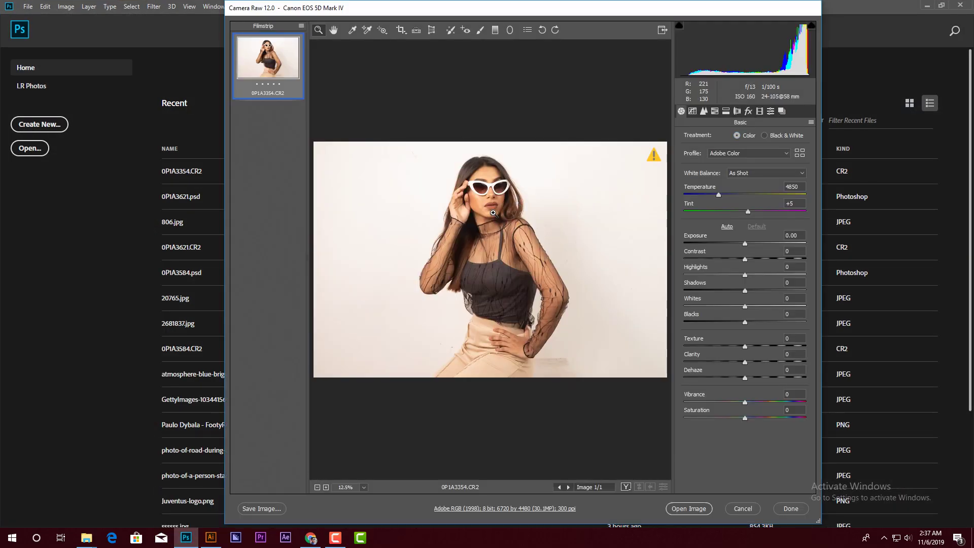
Step: Load the Indoor pro.xmp settings in Camera Raw and open the adjusted image in Photoshop
{"action": "left_click", "coordinate": [494, 213]}
{"action": "key", "text": "ctrl+0"}
{"action": "left_click", "coordinate": [810, 123]}
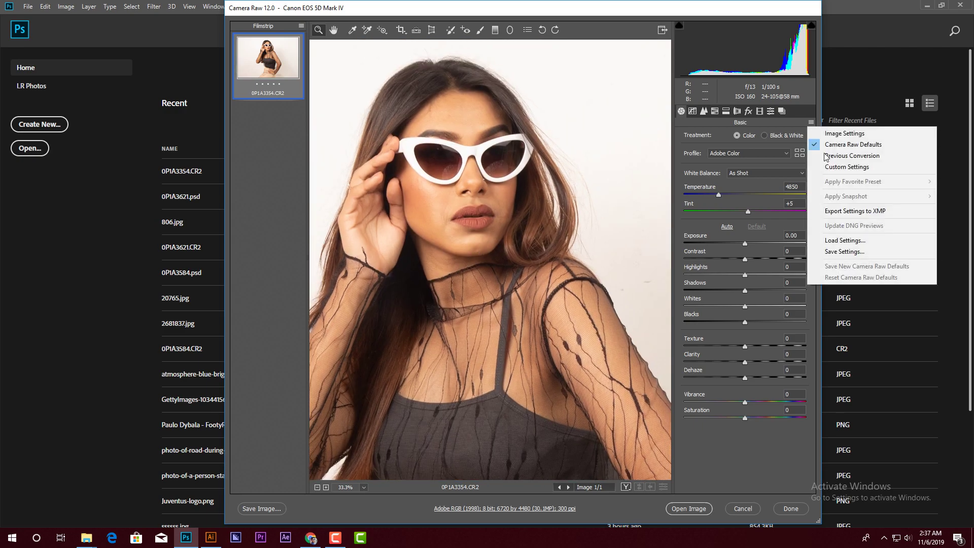
{"action": "left_click", "coordinate": [842, 235]}
{"action": "scroll", "coordinate": [363, 228], "scroll_direction": "down", "scroll_amount": 1}
{"action": "left_click", "coordinate": [362, 226]}
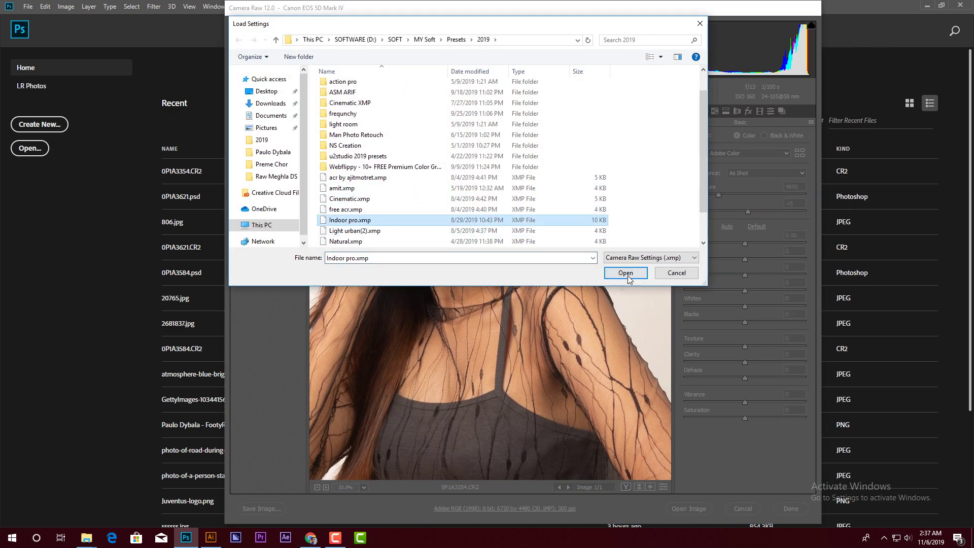
{"action": "left_click", "coordinate": [626, 272]}
{"action": "key", "text": "ctrl+plus"}
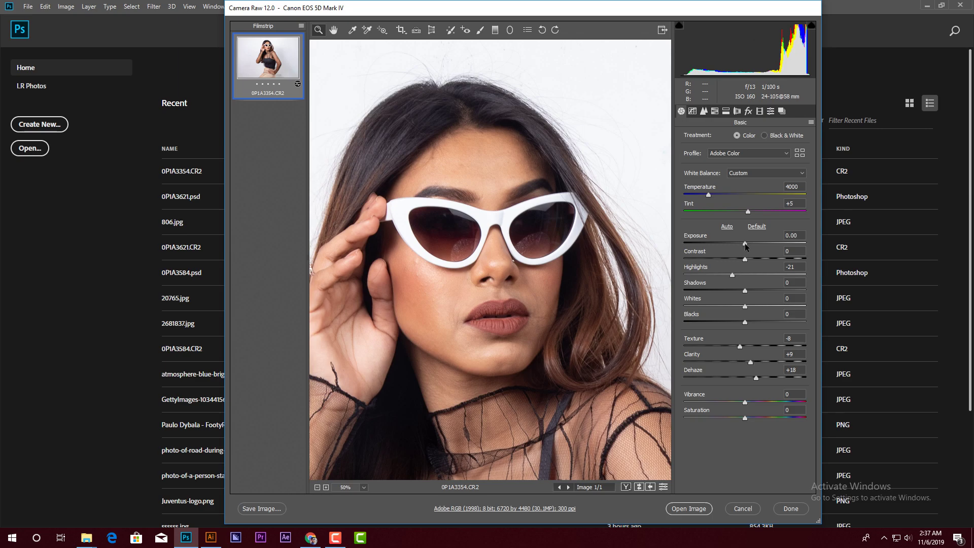
{"action": "left_click", "coordinate": [689, 509]}
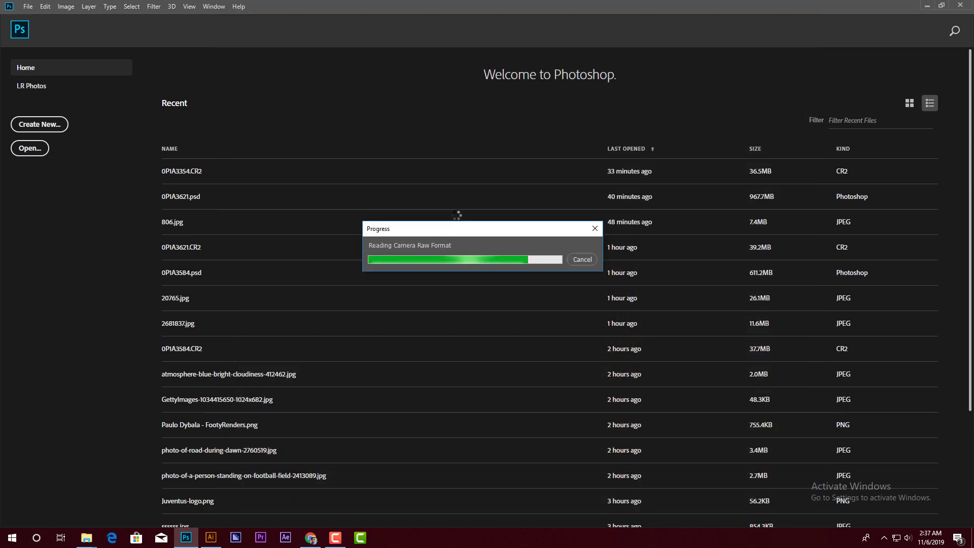
Step: Duplicate the background layer and spot-heal specks in the upper-left backdrop with a smaller brush
{"action": "scroll", "coordinate": [346, 176], "scroll_direction": "up", "scroll_amount": 4}
{"action": "key", "text": "j"}
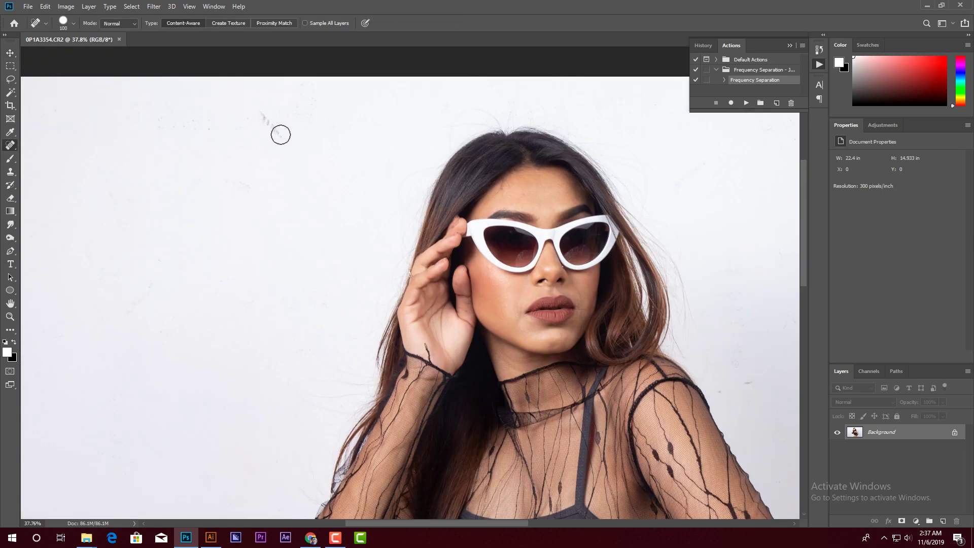
{"action": "key", "text": "bracketleft"}
{"action": "key", "text": "bracketleft"}
{"action": "key", "text": "ctrl+j"}
{"action": "left_click_drag", "start_coordinate": [294, 148], "coordinate": [267, 142]}
{"action": "mouse_move", "coordinate": [257, 199]}
{"action": "left_mouse_down"}
{"action": "mouse_move", "coordinate": [219, 155]}
{"action": "mouse_move", "coordinate": [150, 122]}
{"action": "left_mouse_up"}
{"action": "key", "text": "ctrl+minus"}
{"action": "key", "text": "ctrl+minus"}
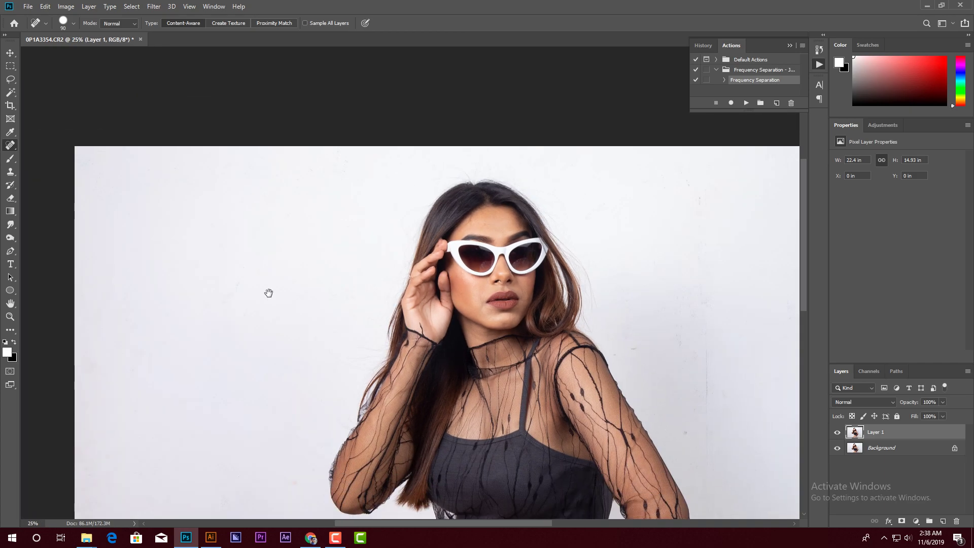
Step: Spot-heal the backdrop blemish beside the shoulder
{"action": "scroll", "coordinate": [304, 345], "scroll_direction": "down", "scroll_amount": 5}
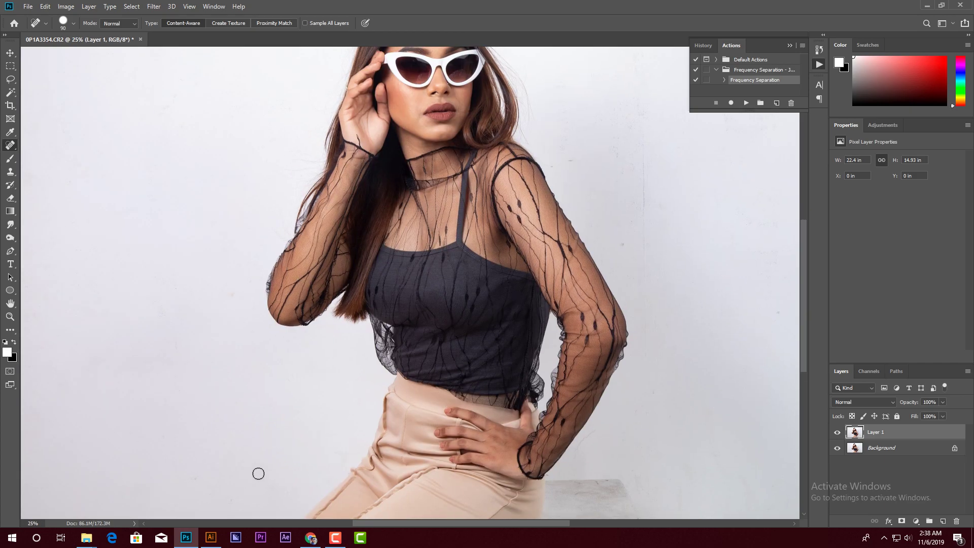
{"action": "left_click_drag", "start_coordinate": [694, 158], "coordinate": [658, 218]}
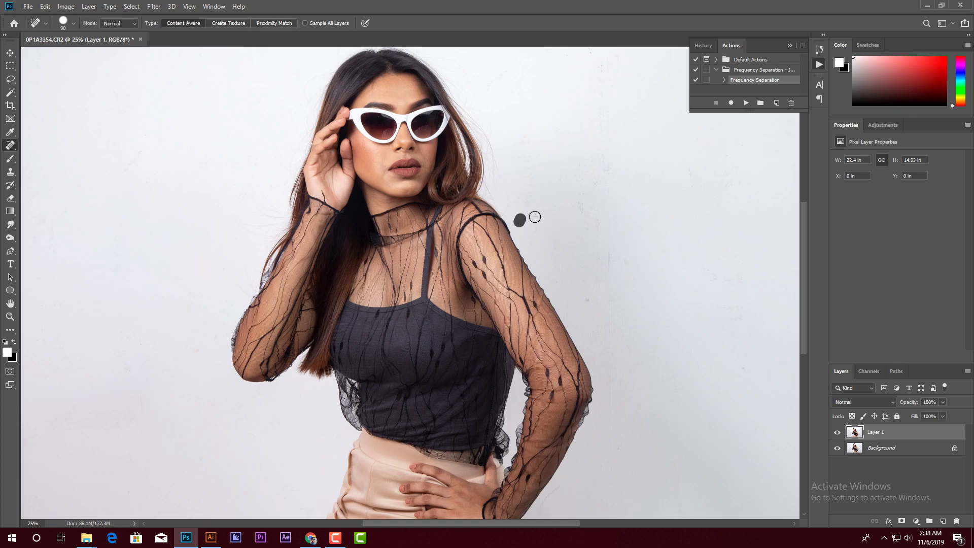
{"action": "left_click", "coordinate": [605, 257]}
{"action": "scroll", "coordinate": [446, 180], "scroll_direction": "up", "scroll_amount": 5}
{"action": "key", "text": "v"}
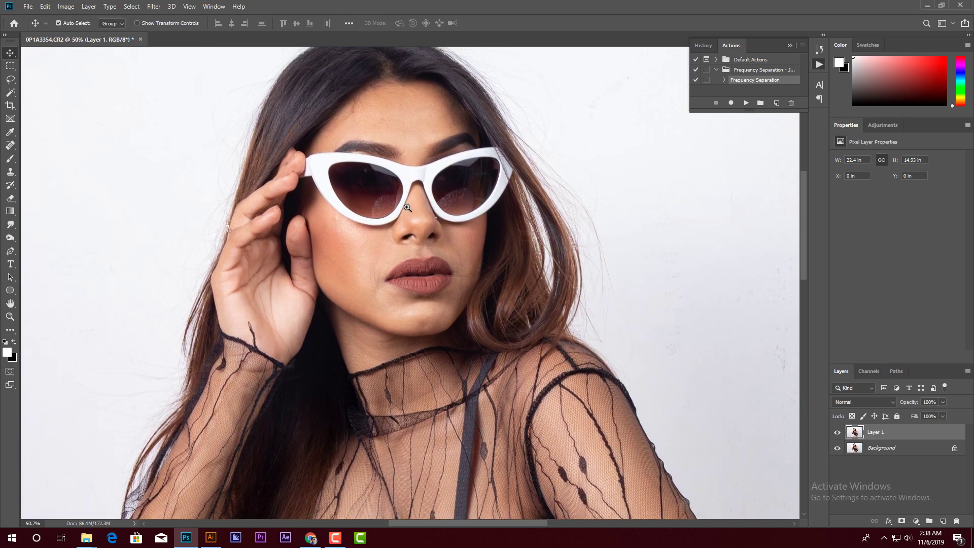
{"action": "left_click", "coordinate": [10, 146]}
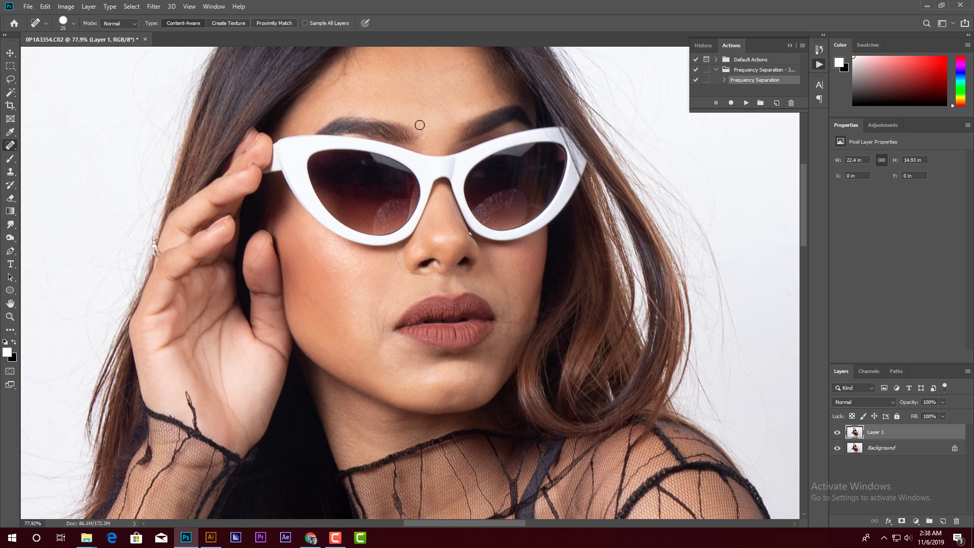
Step: Run the Frequency Separation action to build the Skin and Texture layers
{"action": "scroll", "coordinate": [438, 129], "scroll_direction": "down", "scroll_amount": 2}
{"action": "scroll", "coordinate": [455, 195], "scroll_direction": "down", "scroll_amount": 2}
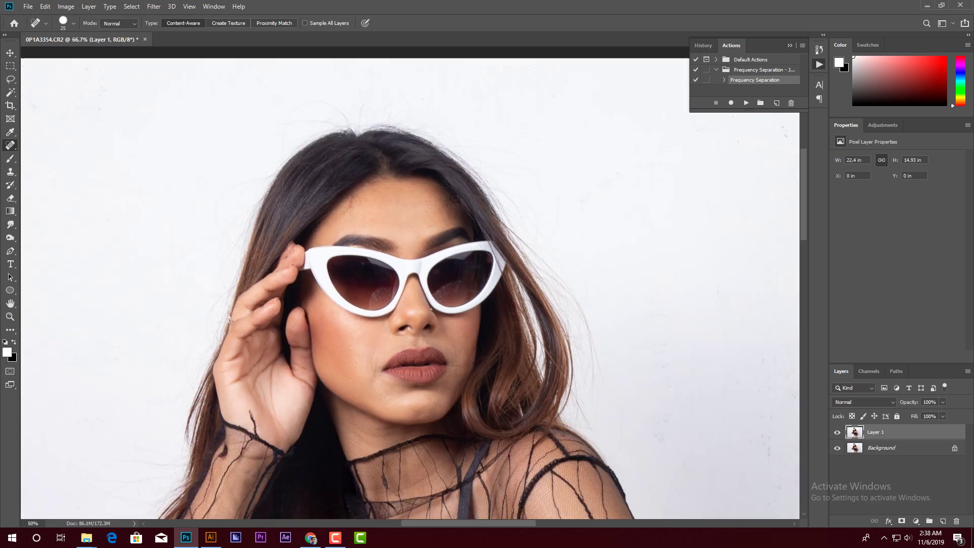
{"action": "scroll", "coordinate": [510, 157], "scroll_direction": "down", "scroll_amount": 2}
{"action": "left_click_drag", "start_coordinate": [510, 157], "coordinate": [495, 180]}
{"action": "left_click", "coordinate": [746, 103]}
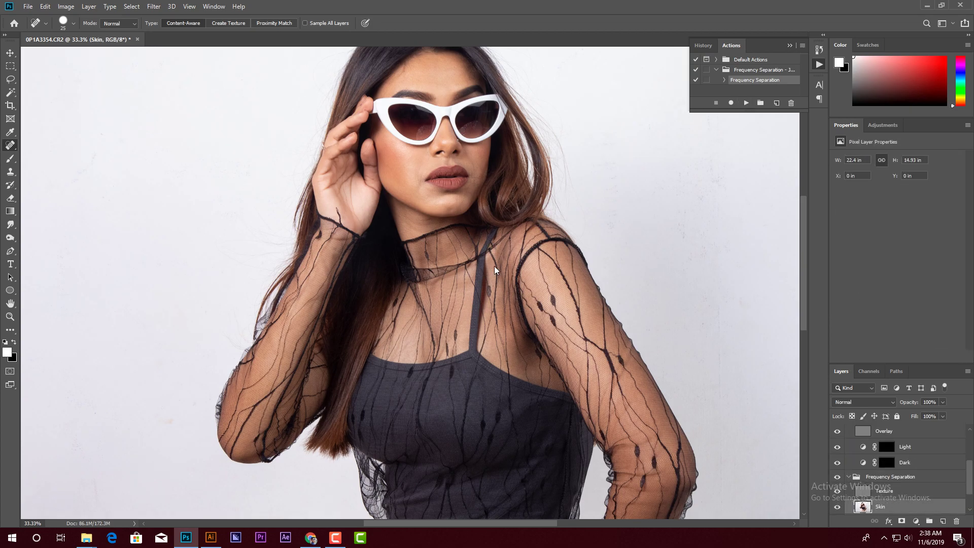
Step: Apply a 20-pixel Gaussian Blur to a lassoed forehead area on the Skin layer, then deselect
{"action": "left_click_drag", "start_coordinate": [495, 270], "coordinate": [495, 219]}
{"action": "scroll", "coordinate": [440, 248], "scroll_direction": "up", "scroll_amount": 2}
{"action": "scroll", "coordinate": [440, 248], "scroll_direction": "up", "scroll_amount": 6}
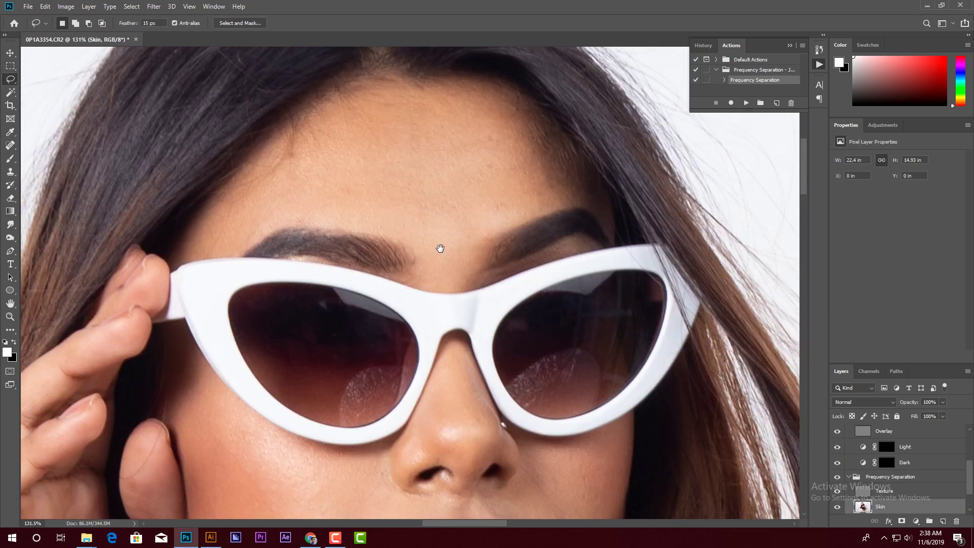
{"action": "left_click_drag", "start_coordinate": [439, 246], "coordinate": [457, 232]}
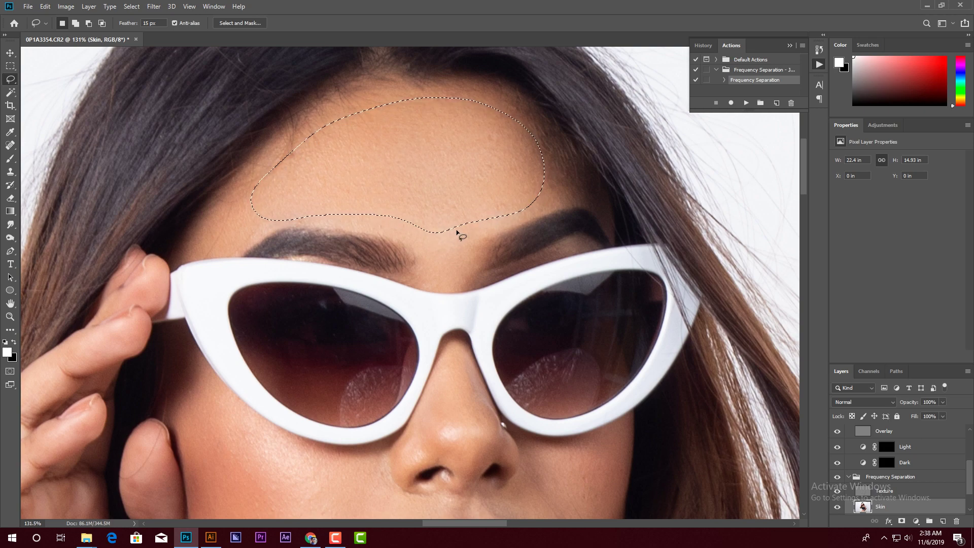
{"action": "left_click", "coordinate": [154, 6]}
{"action": "mouse_move", "coordinate": [209, 121]}
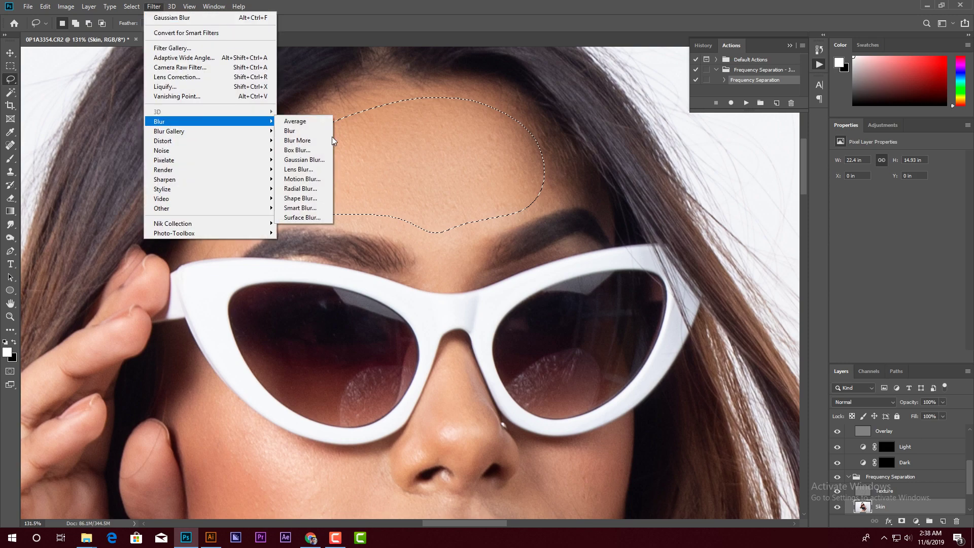
{"action": "left_click", "coordinate": [304, 159]}
{"action": "type", "text": "20"}
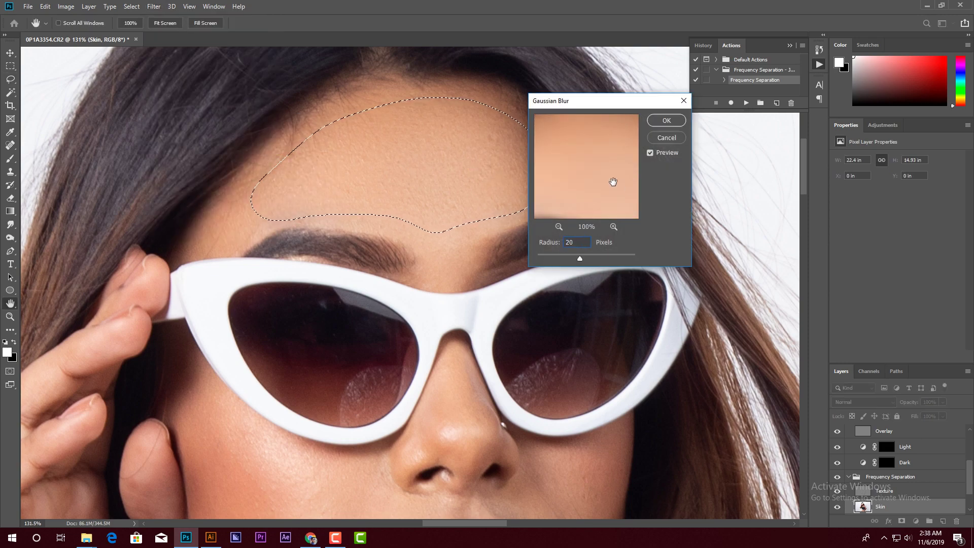
{"action": "left_click", "coordinate": [666, 121]}
{"action": "key", "text": "ctrl+d"}
Step: Lasso skin patches on the cheek under the glasses and the chin
{"action": "scroll", "coordinate": [376, 386], "scroll_direction": "down", "scroll_amount": 2}
{"action": "scroll", "coordinate": [376, 387], "scroll_direction": "down", "scroll_amount": 2}
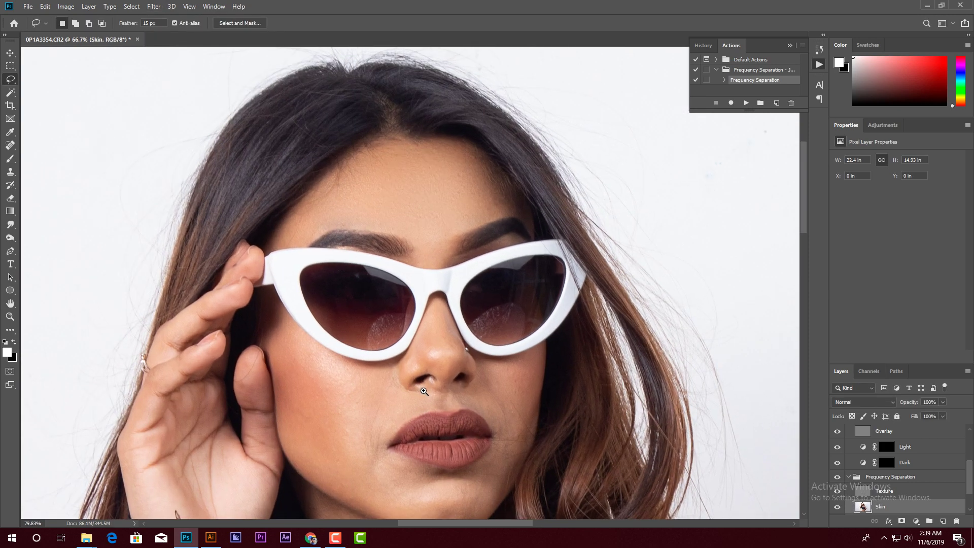
{"action": "scroll", "coordinate": [376, 386], "scroll_direction": "up", "scroll_amount": 1}
{"action": "left_click_drag", "start_coordinate": [375, 384], "coordinate": [288, 325]}
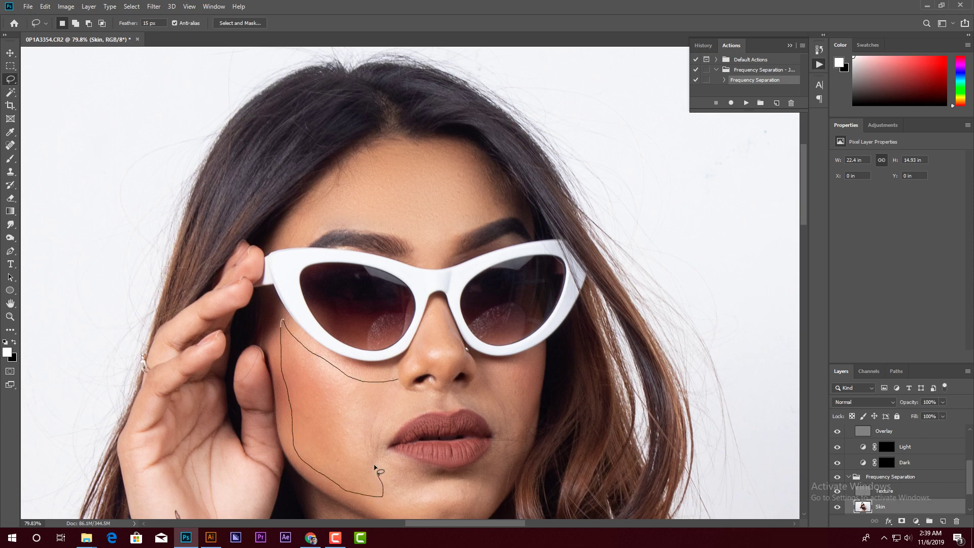
{"action": "left_click_drag", "start_coordinate": [398, 378], "coordinate": [402, 381]}
{"action": "scroll", "coordinate": [397, 444], "scroll_direction": "down", "scroll_amount": 2}
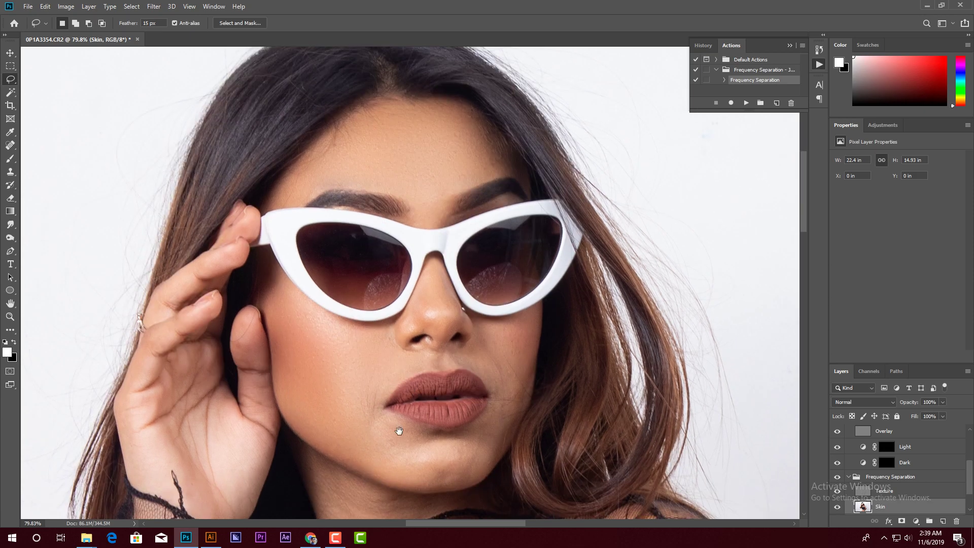
{"action": "left_click_drag", "start_coordinate": [334, 415], "coordinate": [372, 446]}
{"action": "left_click_drag", "start_coordinate": [398, 404], "coordinate": [355, 398]}
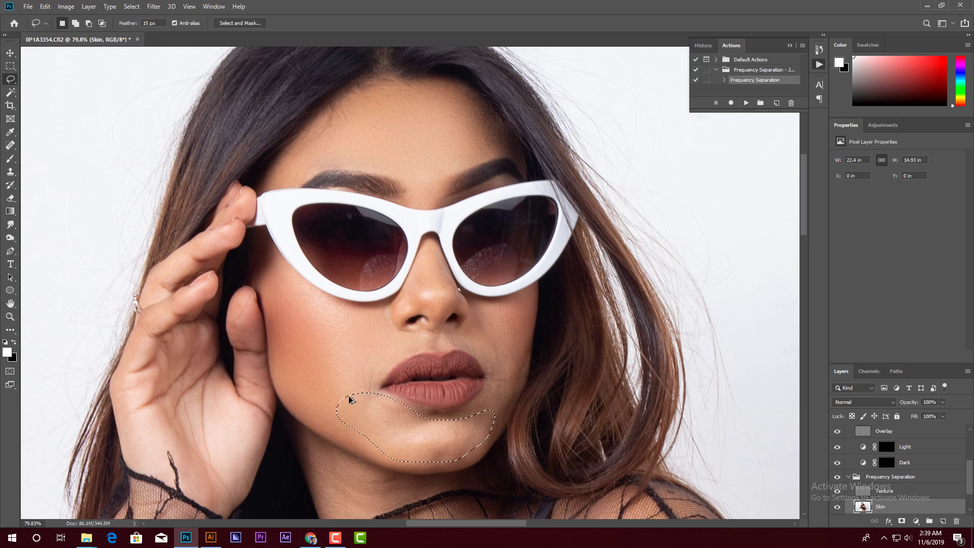
{"action": "scroll", "coordinate": [419, 401], "scroll_direction": "down", "scroll_amount": 2}
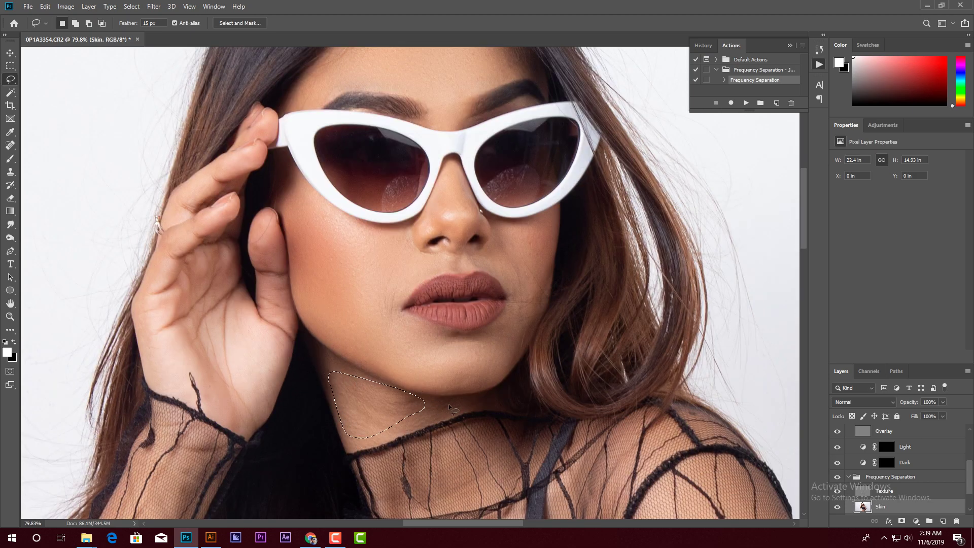
Step: Outline skin under the jaw, beside the lips, along the nose and on the raised hand
{"action": "left_click_drag", "start_coordinate": [343, 435], "coordinate": [416, 426]}
{"action": "key", "text": "ctrl+plus"}
{"action": "scroll", "coordinate": [452, 448], "scroll_direction": "down", "scroll_amount": 1}
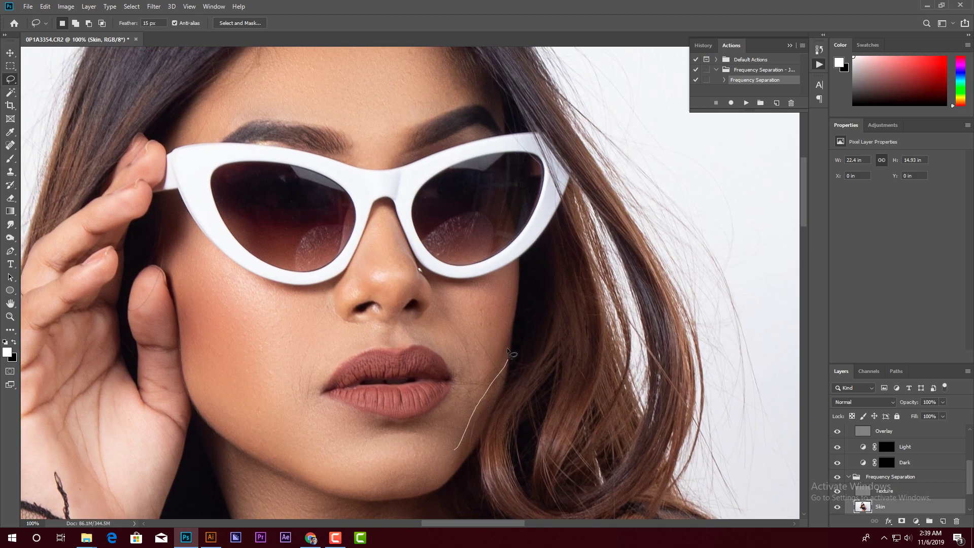
{"action": "left_click_drag", "start_coordinate": [460, 400], "coordinate": [455, 448]}
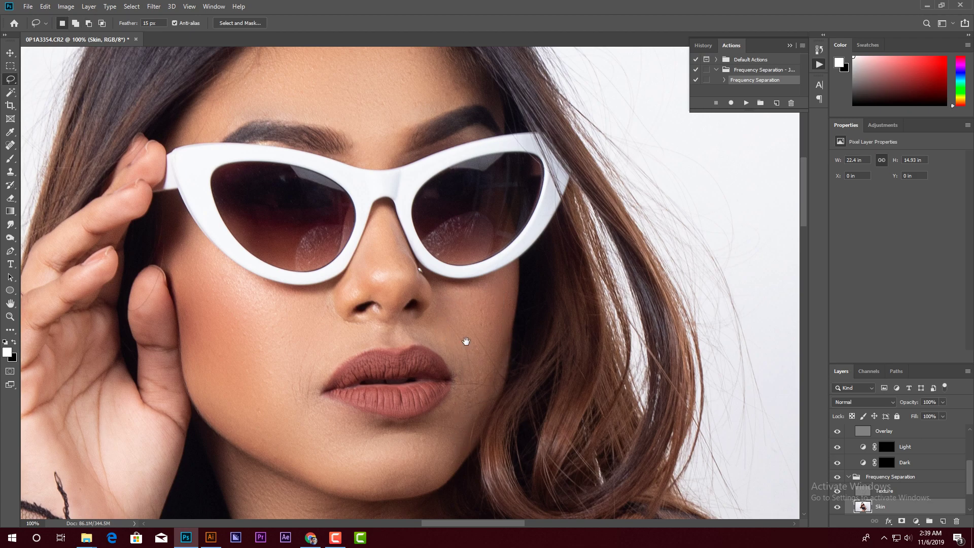
{"action": "scroll", "coordinate": [400, 325], "scroll_direction": "up", "scroll_amount": 1}
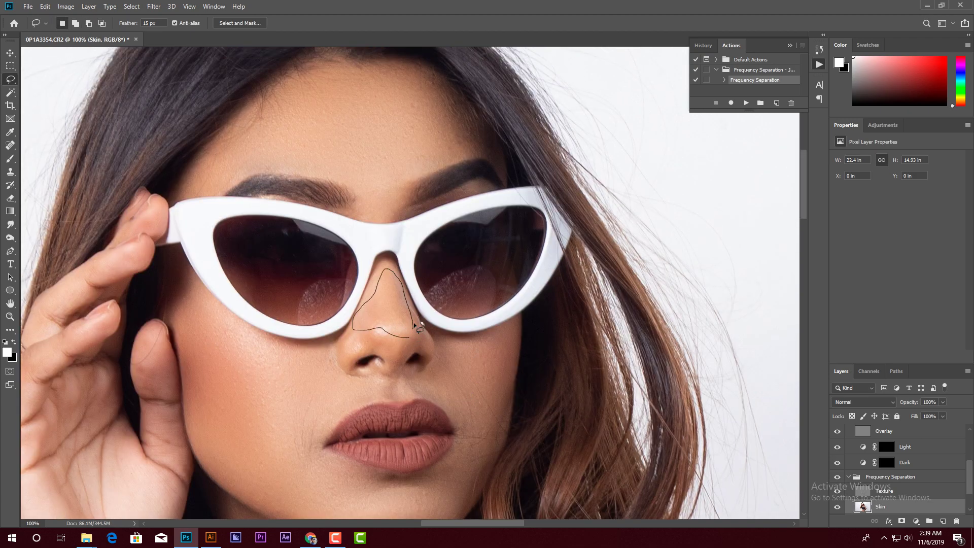
{"action": "left_click_drag", "start_coordinate": [415, 325], "coordinate": [401, 284]}
{"action": "scroll", "coordinate": [264, 395], "scroll_direction": "down", "scroll_amount": 3}
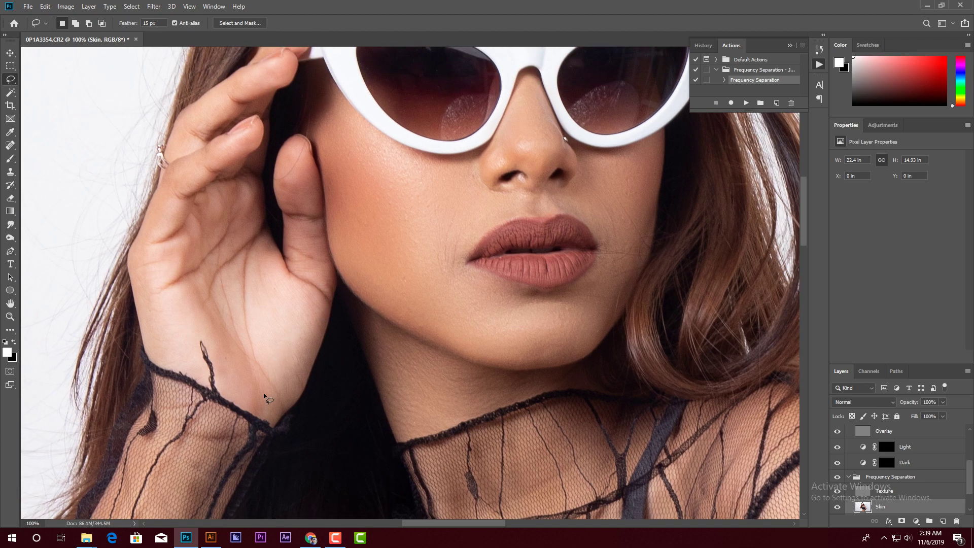
{"action": "left_click_drag", "start_coordinate": [265, 396], "coordinate": [264, 378]}
Step: Lasso skin on the hand at the hip and along the thumb, then deselect
{"action": "scroll", "coordinate": [264, 378], "scroll_direction": "down", "scroll_amount": 2}
{"action": "scroll", "coordinate": [264, 378], "scroll_direction": "down", "scroll_amount": 2}
{"action": "scroll", "coordinate": [457, 305], "scroll_direction": "down", "scroll_amount": 5}
{"action": "scroll", "coordinate": [627, 347], "scroll_direction": "up", "scroll_amount": 5}
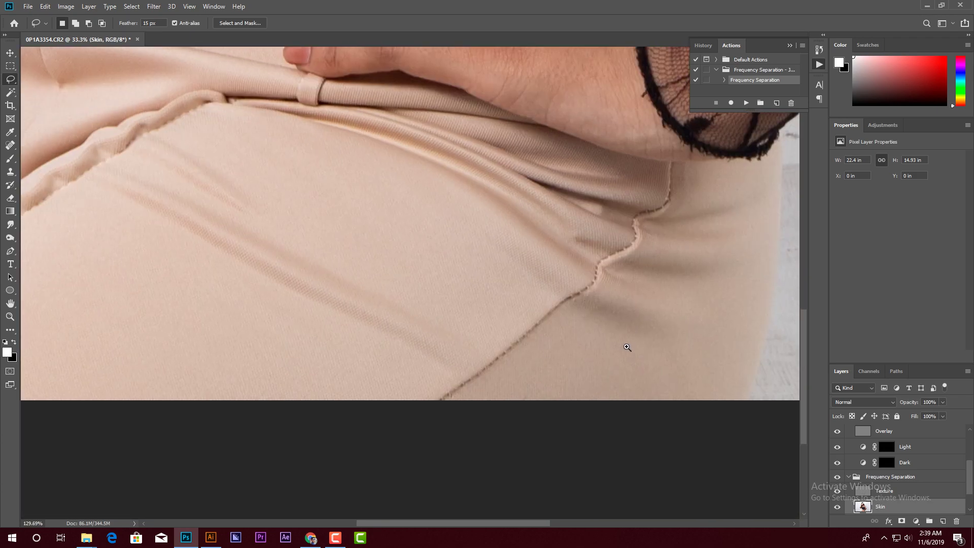
{"action": "scroll", "coordinate": [627, 347], "scroll_direction": "down", "scroll_amount": 1}
{"action": "scroll", "coordinate": [627, 347], "scroll_direction": "up", "scroll_amount": 5}
{"action": "scroll", "coordinate": [443, 483], "scroll_direction": "down", "scroll_amount": 1}
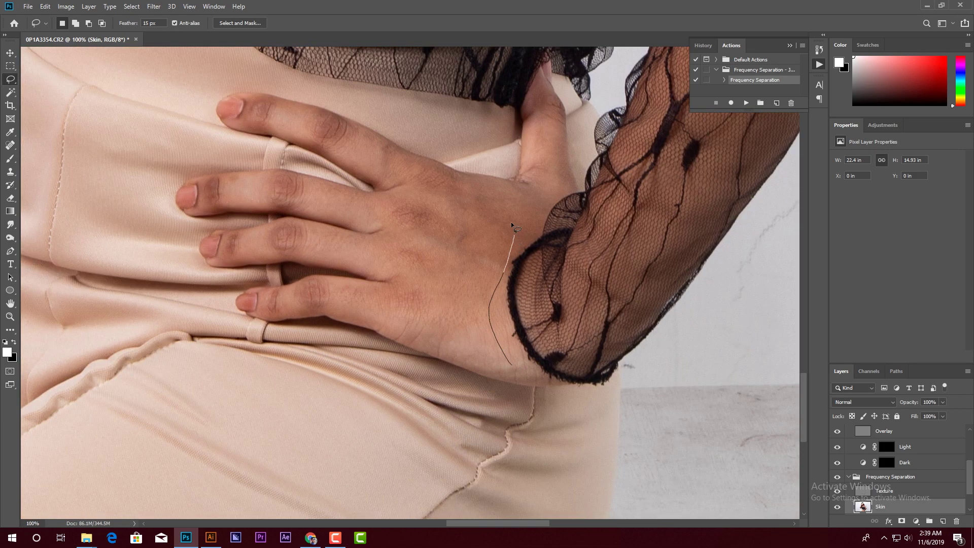
{"action": "left_click_drag", "start_coordinate": [505, 369], "coordinate": [512, 371]}
{"action": "scroll", "coordinate": [465, 322], "scroll_direction": "up", "scroll_amount": 3}
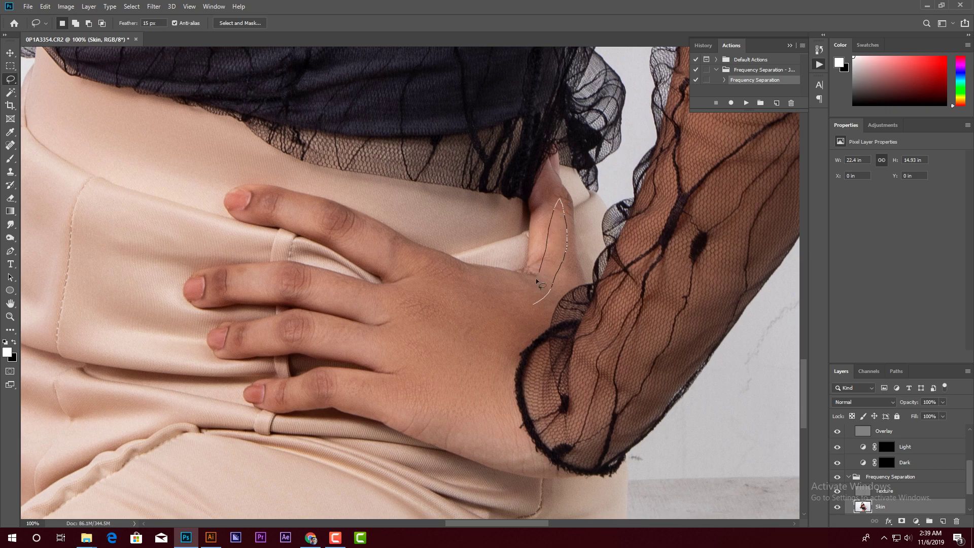
{"action": "scroll", "coordinate": [450, 267], "scroll_direction": "up", "scroll_amount": 1}
{"action": "left_click_drag", "start_coordinate": [455, 278], "coordinate": [435, 265]}
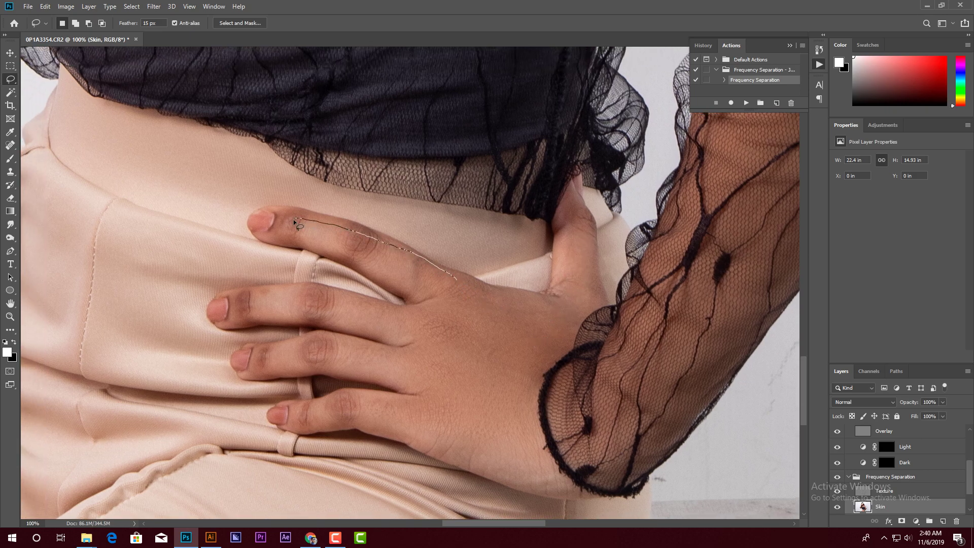
{"action": "key", "text": "ctrl+d"}
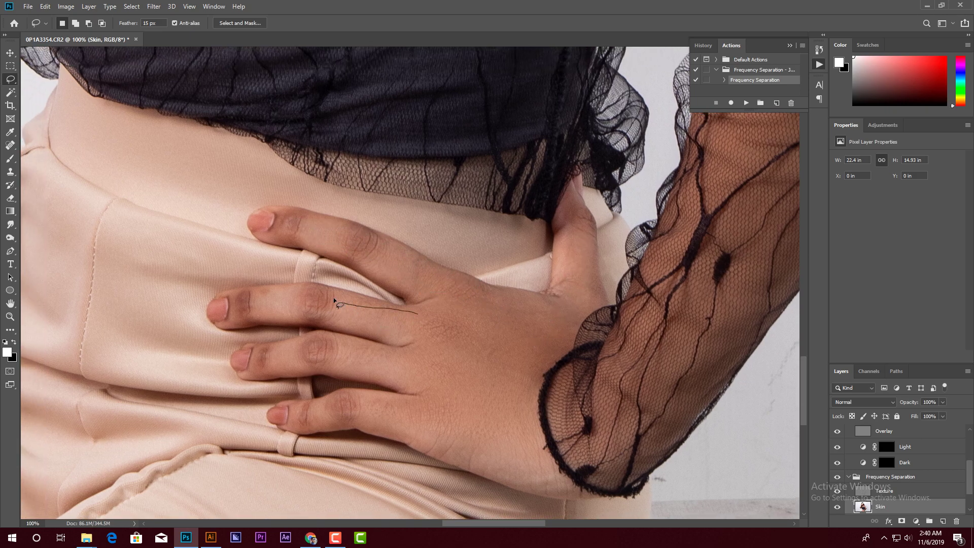
Step: Outline three skin patches along the finger, then zoom back out to the full body
{"action": "left_click_drag", "start_coordinate": [262, 310], "coordinate": [415, 319]}
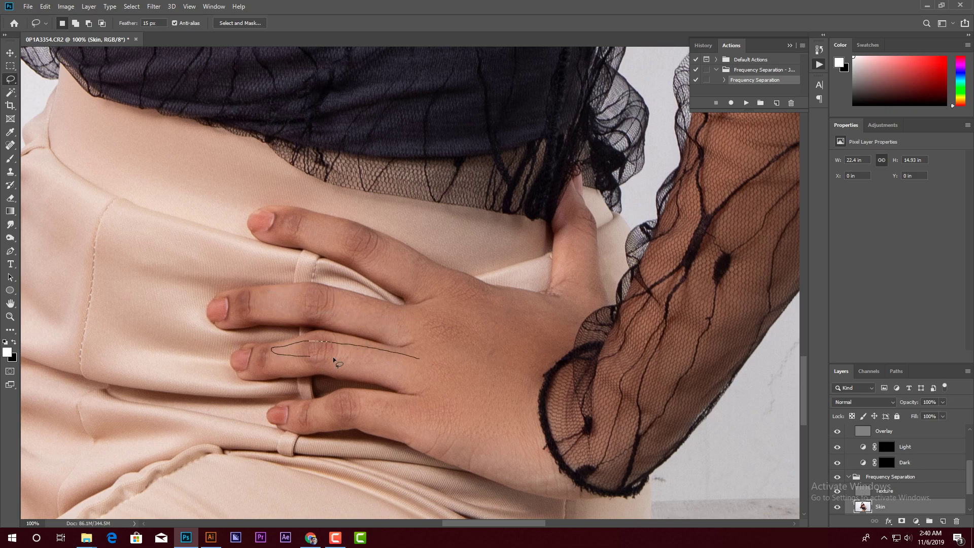
{"action": "left_click_drag", "start_coordinate": [334, 359], "coordinate": [415, 361]}
{"action": "mouse_move", "coordinate": [403, 413]}
{"action": "left_mouse_down"}
{"action": "mouse_move", "coordinate": [438, 377]}
{"action": "mouse_move", "coordinate": [338, 371]}
{"action": "mouse_move", "coordinate": [456, 378]}
{"action": "left_mouse_up"}
{"action": "key", "text": "ctrl+minus"}
{"action": "key", "text": "ctrl+minus"}
{"action": "key", "text": "ctrl+minus"}
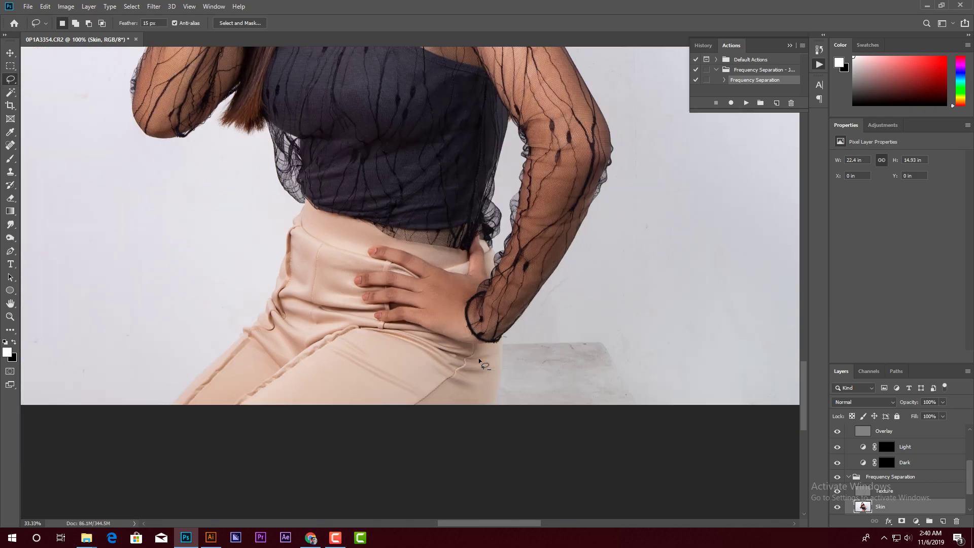
{"action": "key", "text": "ctrl+minus"}
{"action": "key", "text": "v"}
{"action": "scroll", "coordinate": [412, 274], "scroll_direction": "up", "scroll_amount": 2}
{"action": "mouse_move", "coordinate": [412, 230]}
{"action": "left_mouse_down"}
{"action": "mouse_move", "coordinate": [412, 273]}
{"action": "mouse_move", "coordinate": [412, 93]}
{"action": "mouse_move", "coordinate": [473, 329]}
{"action": "left_mouse_up"}
Step: Crop a thin sliver off the bottom edge of the photo
{"action": "key", "text": "ctrl+minus"}
{"action": "key", "text": "ctrl+minus"}
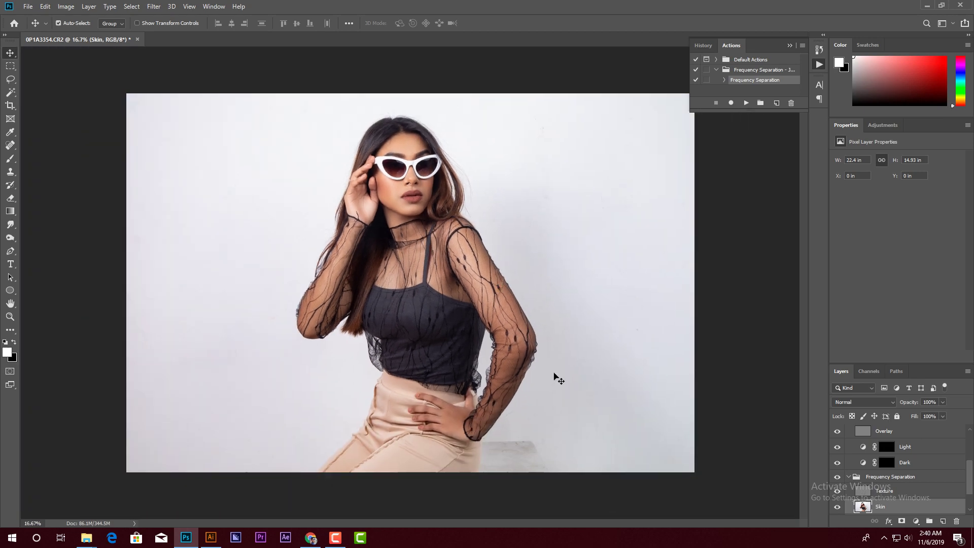
{"action": "key", "text": "c"}
{"action": "left_click_drag", "start_coordinate": [411, 471], "coordinate": [426, 468]}
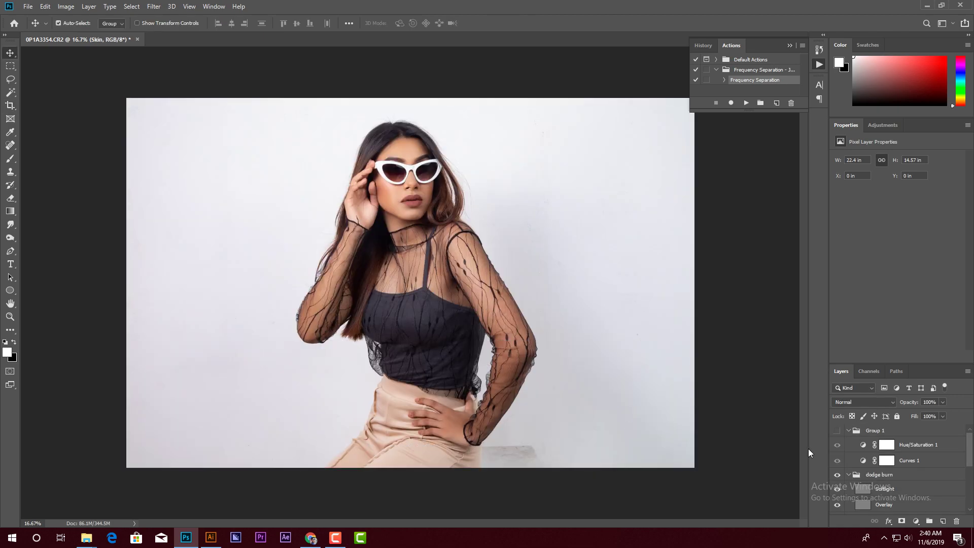
Step: Turn on Group 1's black-and-white view and ready a soft brush on the Light layer mask
{"action": "left_click", "coordinate": [875, 430]}
{"action": "left_click", "coordinate": [837, 430]}
{"action": "scroll", "coordinate": [897, 466], "scroll_direction": "down", "scroll_amount": 3}
{"action": "left_click", "coordinate": [908, 469]}
{"action": "key", "text": "c"}
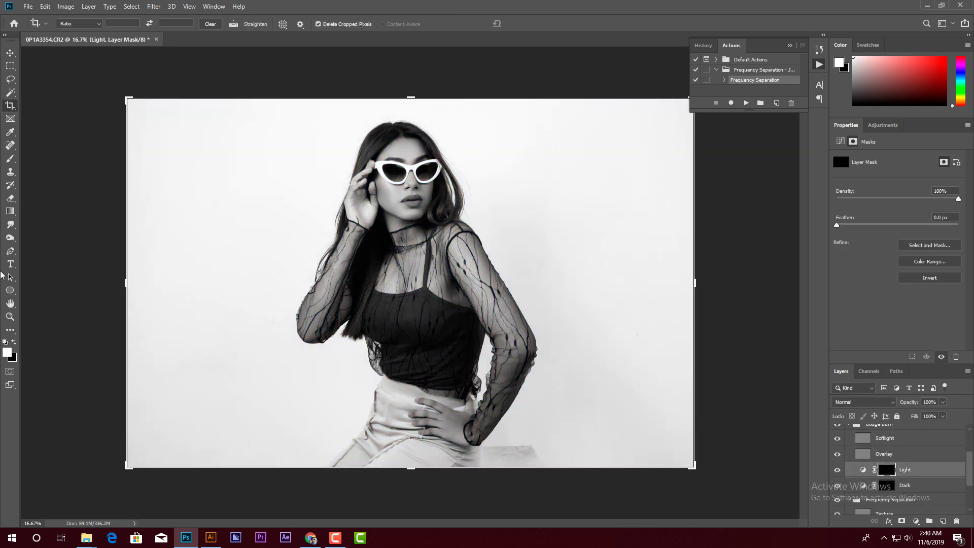
{"action": "left_click", "coordinate": [10, 158]}
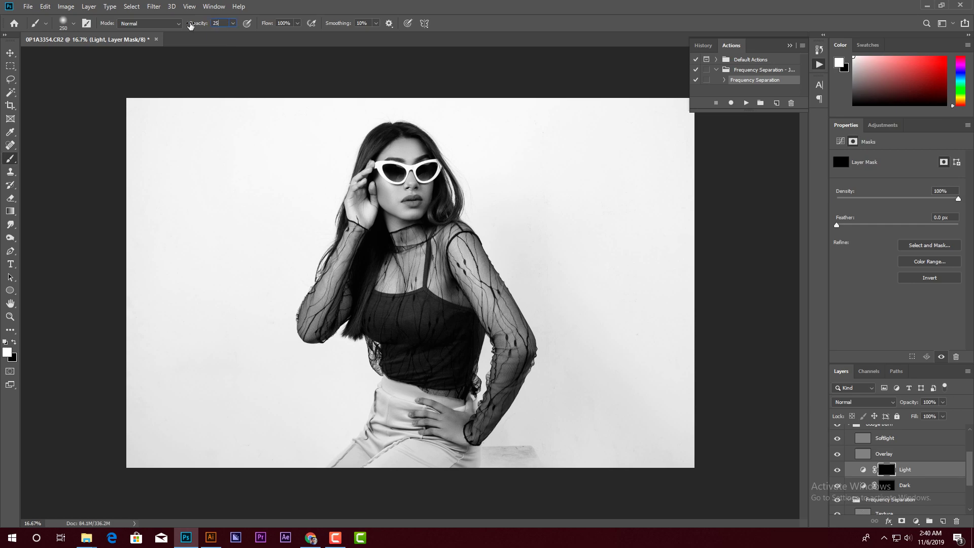
Step: Dodge highlights on the nose, chin, neck, sleeve and hand with a 25% opacity, 20% flow brush
{"action": "scroll", "coordinate": [412, 182], "scroll_direction": "up", "scroll_amount": 5}
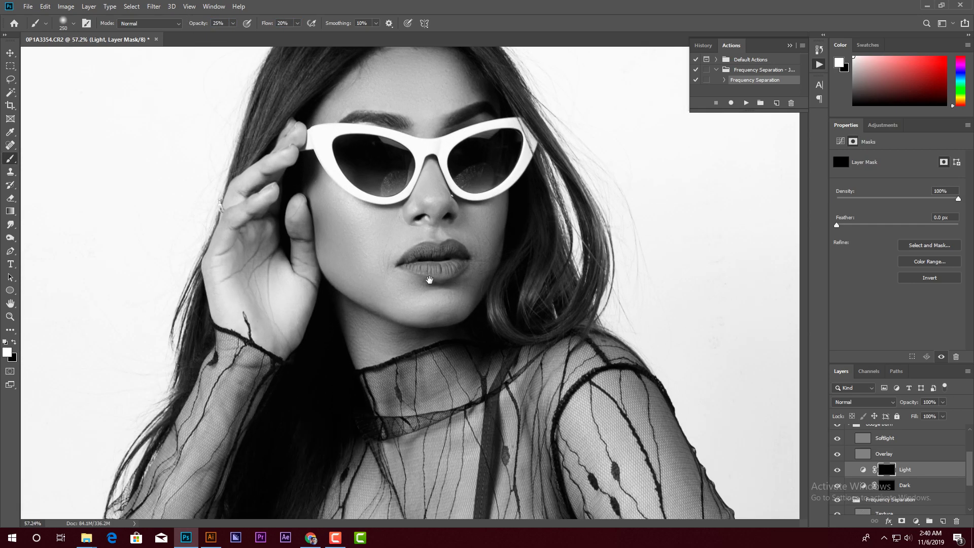
{"action": "key", "text": "bracketleft"}
{"action": "key", "text": "bracketleft"}
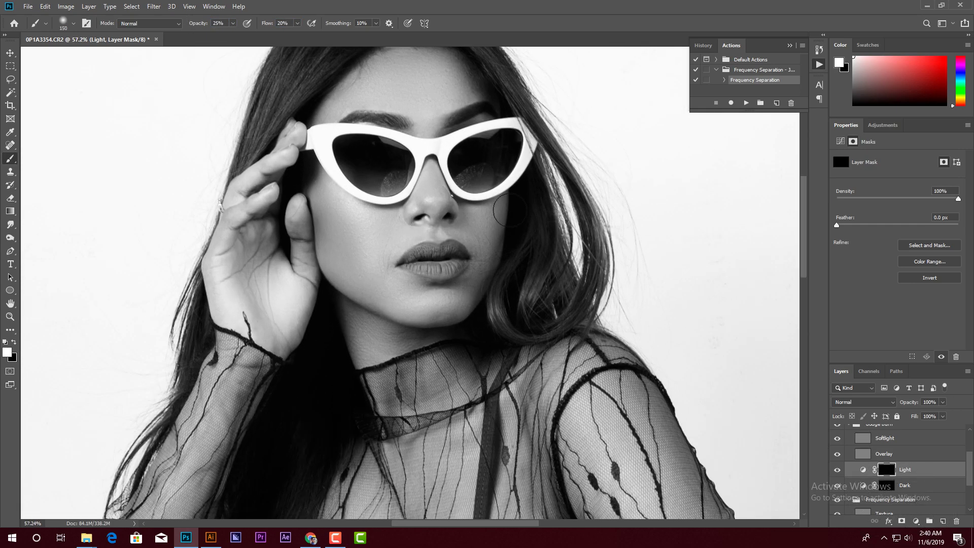
{"action": "key", "text": "bracketleft"}
{"action": "key", "text": "bracketleft"}
{"action": "key", "text": "bracketleft"}
{"action": "key", "text": "bracketright"}
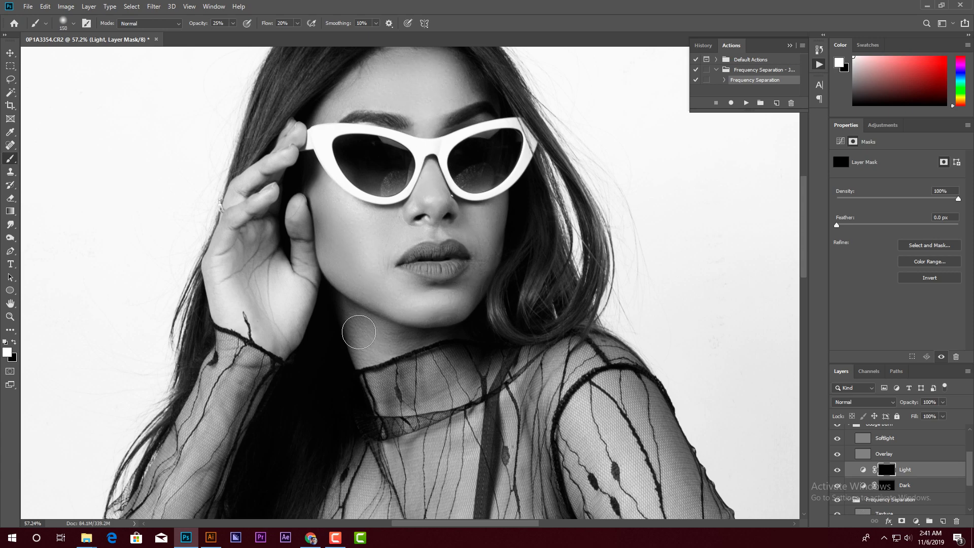
{"action": "key", "text": "bracketright"}
{"action": "scroll", "coordinate": [425, 328], "scroll_direction": "down", "scroll_amount": 5}
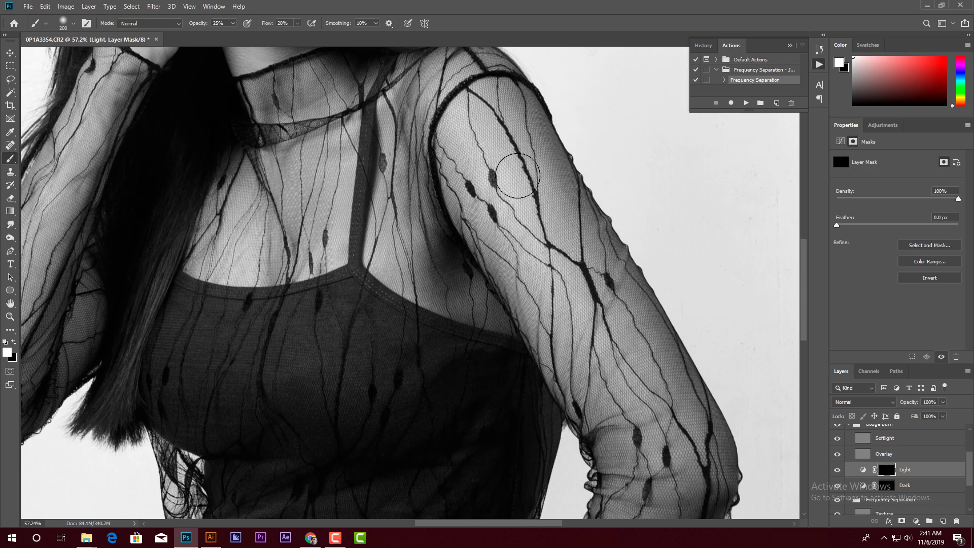
{"action": "scroll", "coordinate": [637, 407], "scroll_direction": "right", "scroll_amount": 2}
{"action": "key", "text": "bracketright"}
{"action": "key", "text": "bracketright"}
{"action": "key", "text": "bracketright"}
{"action": "scroll", "coordinate": [603, 410], "scroll_direction": "down", "scroll_amount": 3}
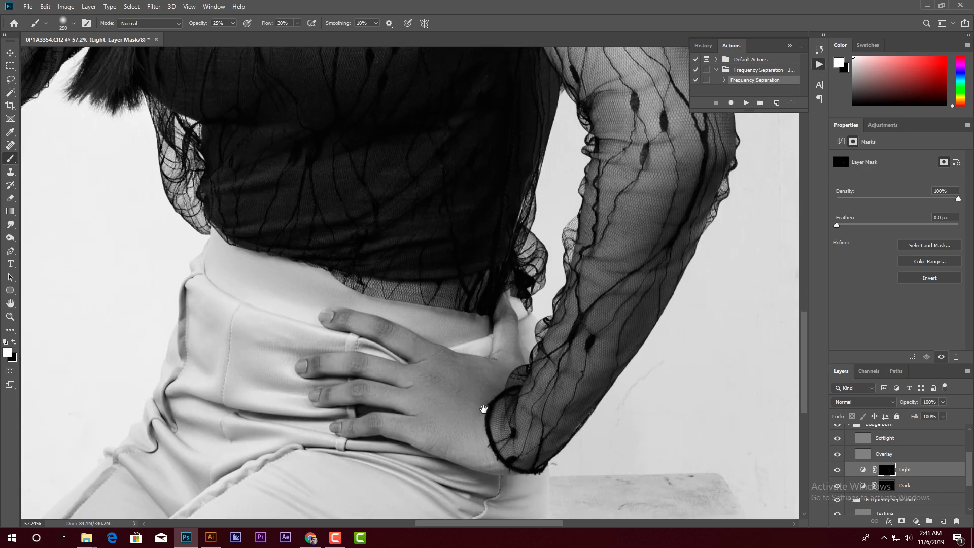
{"action": "scroll", "coordinate": [555, 392], "scroll_direction": "down", "scroll_amount": 3}
{"action": "key", "text": "bracketleft"}
{"action": "key", "text": "bracketleft"}
{"action": "key", "text": "bracketleft"}
{"action": "key", "text": "bracketleft"}
{"action": "key", "text": "bracketleft"}
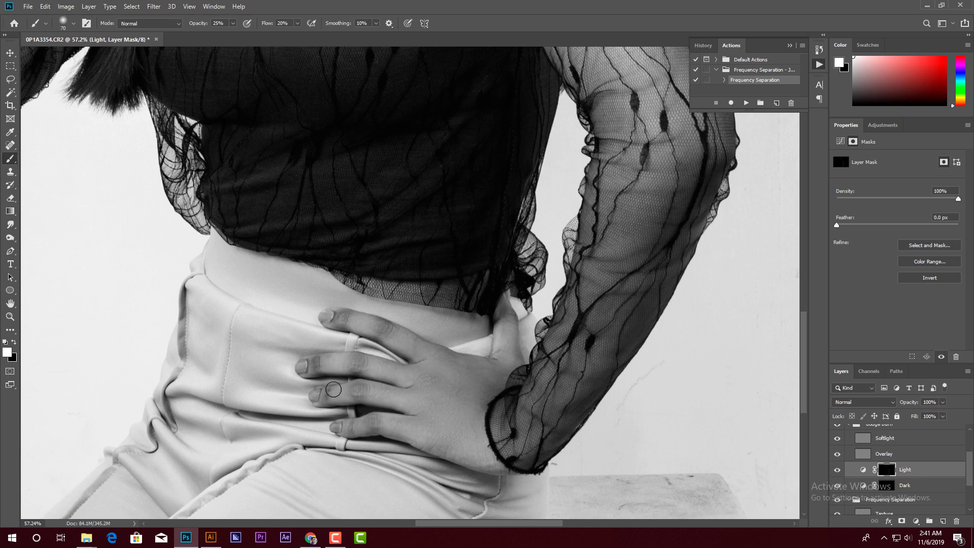
{"action": "scroll", "coordinate": [317, 310], "scroll_direction": "up", "scroll_amount": 8}
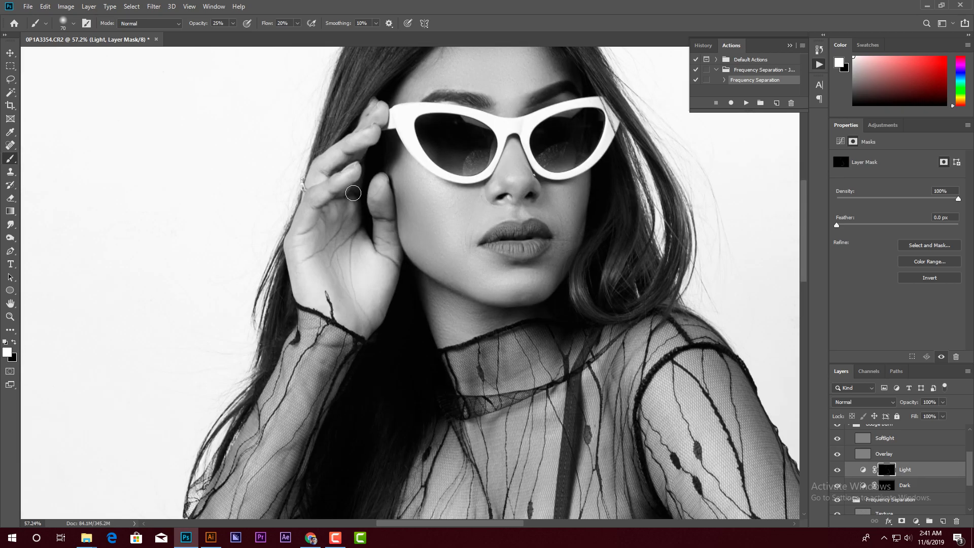
{"action": "scroll", "coordinate": [353, 193], "scroll_direction": "down", "scroll_amount": 5}
Step: Burn shadows along the neck and sleeve on the Dark layer mask
{"action": "left_click", "coordinate": [896, 487]}
{"action": "scroll", "coordinate": [458, 196], "scroll_direction": "up", "scroll_amount": 3}
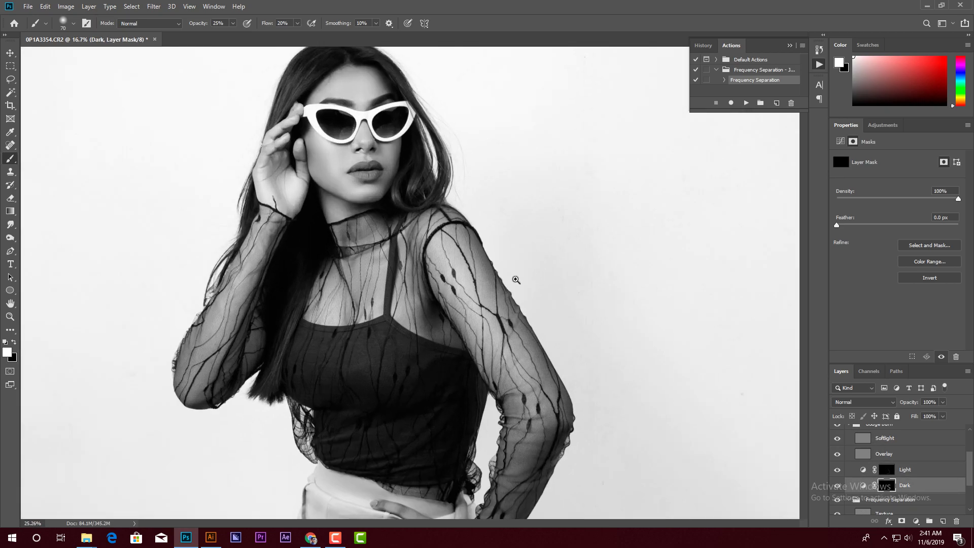
{"action": "scroll", "coordinate": [458, 196], "scroll_direction": "up", "scroll_amount": 1}
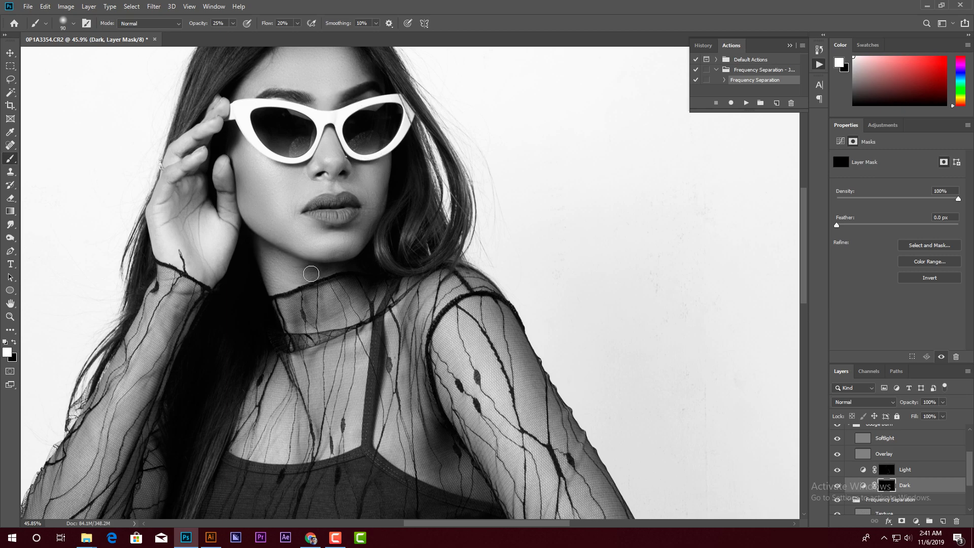
{"action": "scroll", "coordinate": [453, 446], "scroll_direction": "down", "scroll_amount": 5}
{"action": "key", "text": "bracketright"}
{"action": "key", "text": "bracketright"}
{"action": "key", "text": "bracketright"}
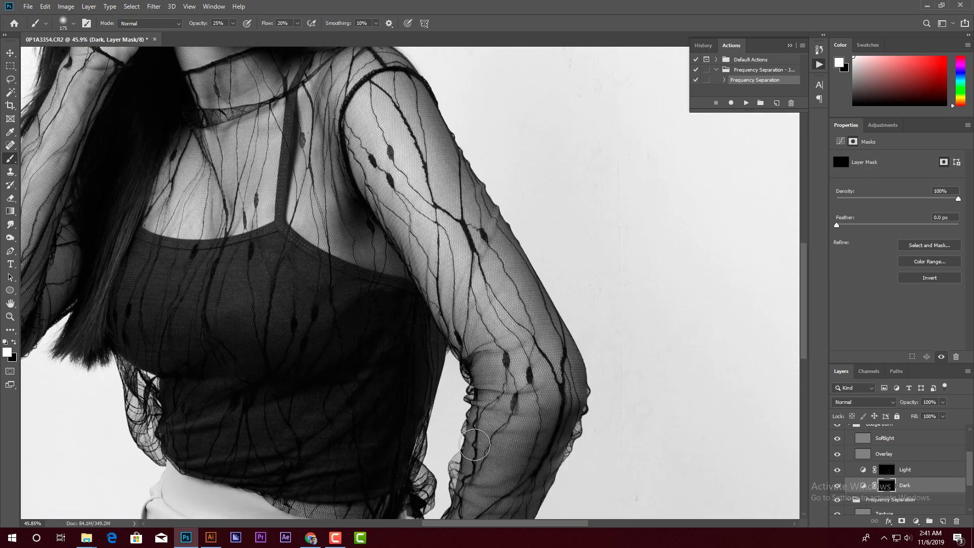
{"action": "scroll", "coordinate": [443, 327], "scroll_direction": "down", "scroll_amount": 3}
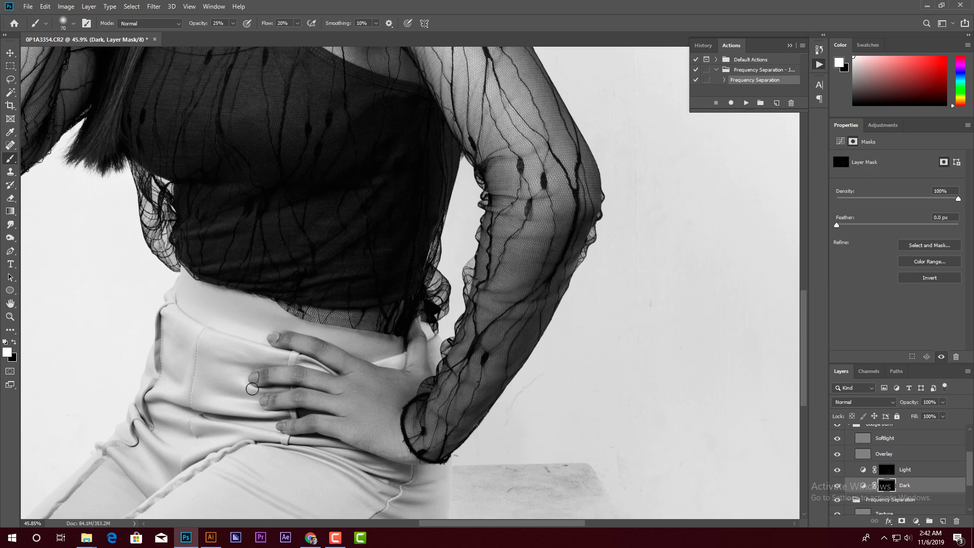
{"action": "key", "text": "bracketright"}
{"action": "key", "text": "bracketright"}
{"action": "key", "text": "bracketright"}
{"action": "left_click_drag", "start_coordinate": [417, 485], "coordinate": [455, 327]}
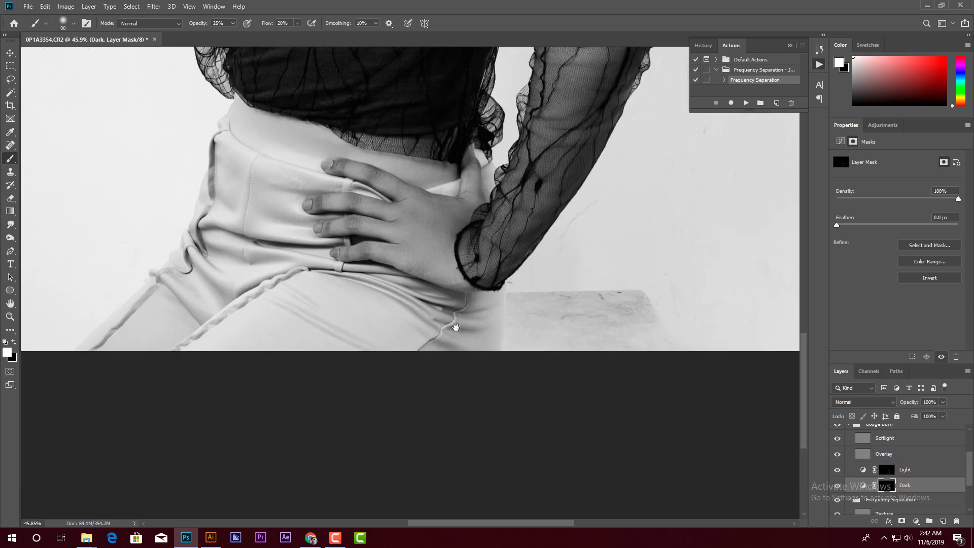
Step: Brighten the hand, hip and chest on the Light layer mask with a larger brush
{"action": "key", "text": "alt+bracketright"}
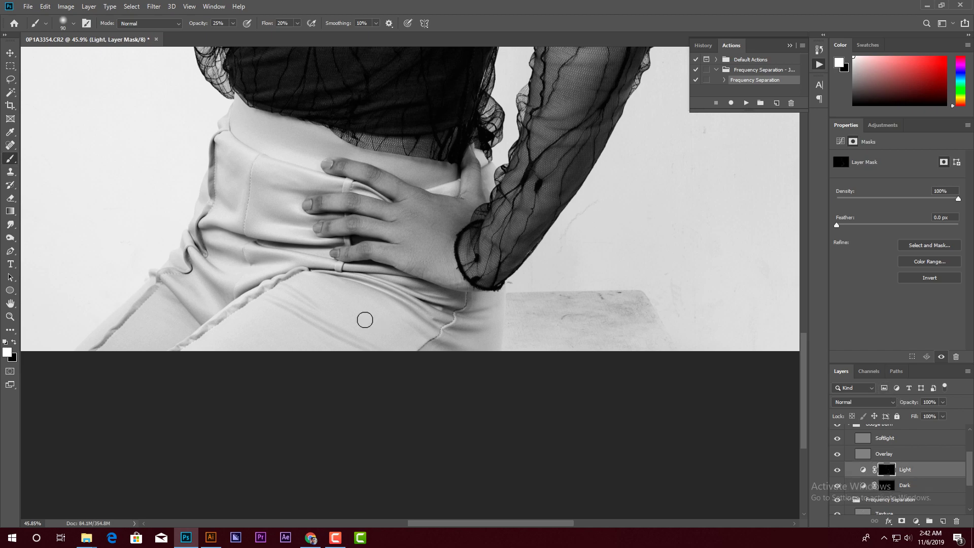
{"action": "left_click_drag", "start_coordinate": [438, 242], "coordinate": [311, 210]}
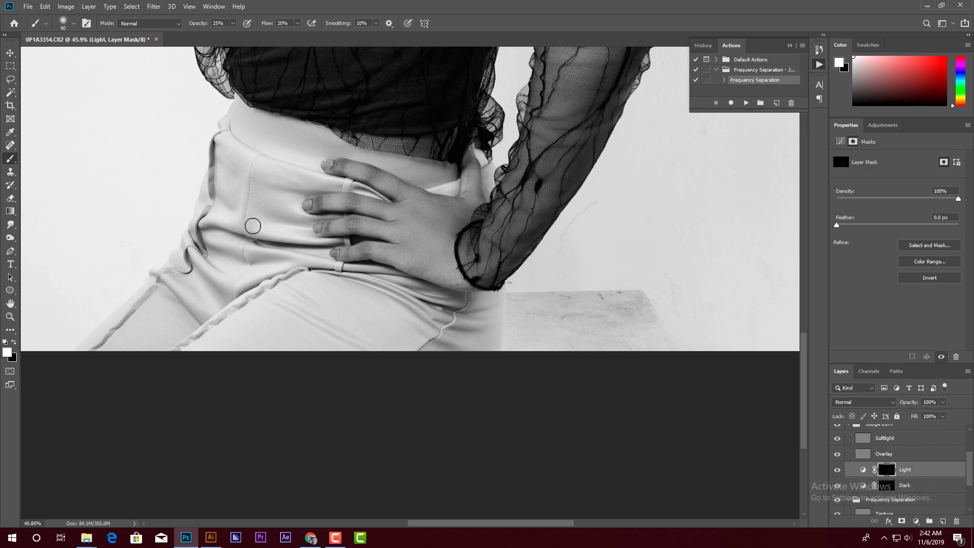
{"action": "scroll", "coordinate": [256, 189], "scroll_direction": "up", "scroll_amount": 5}
{"action": "key", "text": "bracketright"}
{"action": "key", "text": "bracketright"}
{"action": "key", "text": "bracketright"}
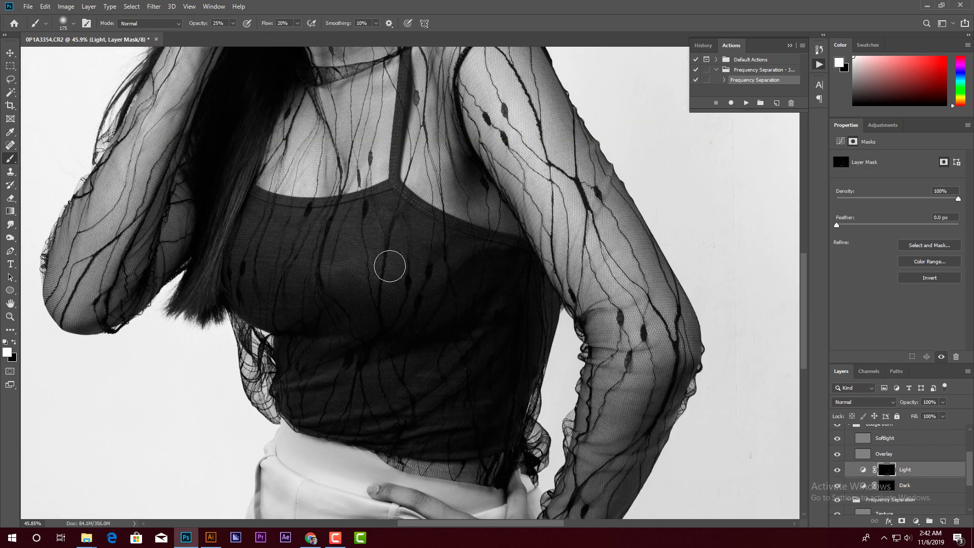
{"action": "key", "text": "bracketright"}
{"action": "key", "text": "bracketright"}
{"action": "key", "text": "bracketright"}
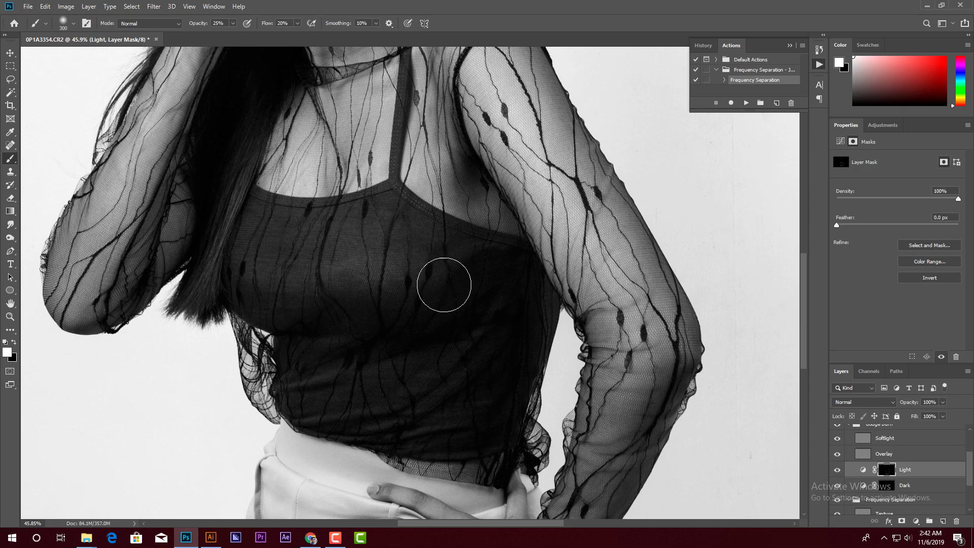
Step: Reselect the Dark mask, fit the photo and hide Group 1 to restore colour
{"action": "left_click", "coordinate": [908, 485]}
{"action": "key", "text": "ctrl+minus"}
{"action": "key", "text": "ctrl+minus"}
{"action": "key", "text": "ctrl+minus"}
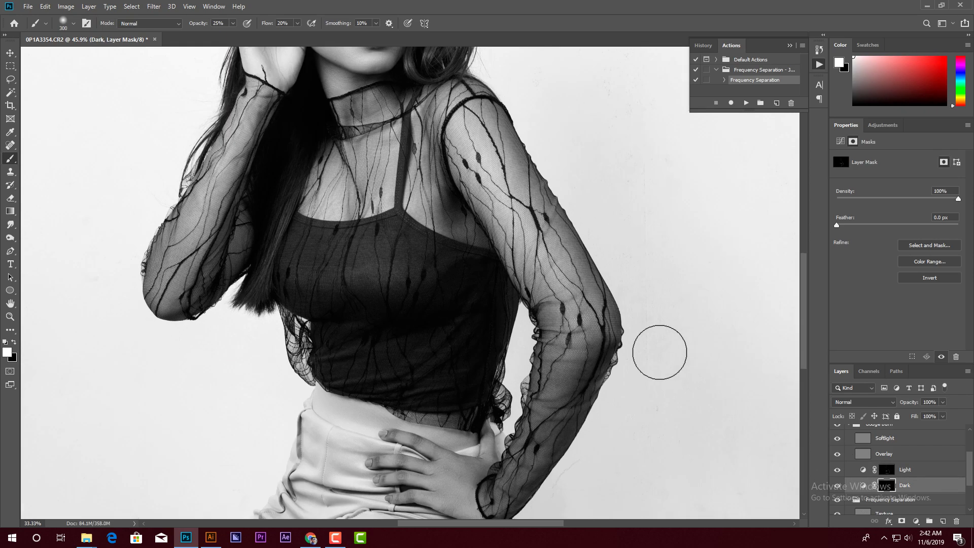
{"action": "scroll", "coordinate": [900, 430], "scroll_direction": "up", "scroll_amount": 1}
{"action": "left_click", "coordinate": [883, 430]}
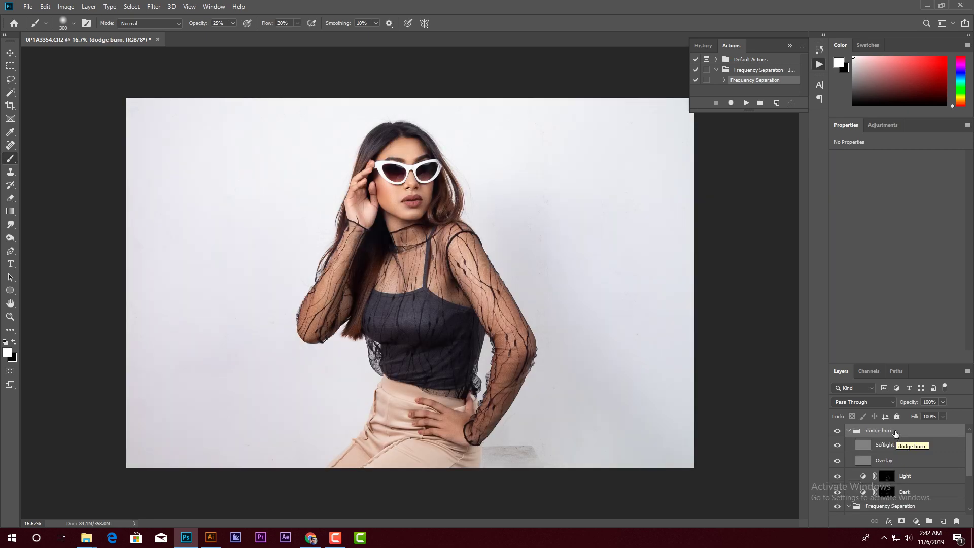
Step: Stamp the visible image onto a new top layer for cutting out
{"action": "scroll", "coordinate": [376, 274], "scroll_direction": "up", "scroll_amount": 3}
{"action": "key", "text": "v"}
{"action": "key", "text": "ctrl+minus"}
{"action": "key", "text": "ctrl+minus"}
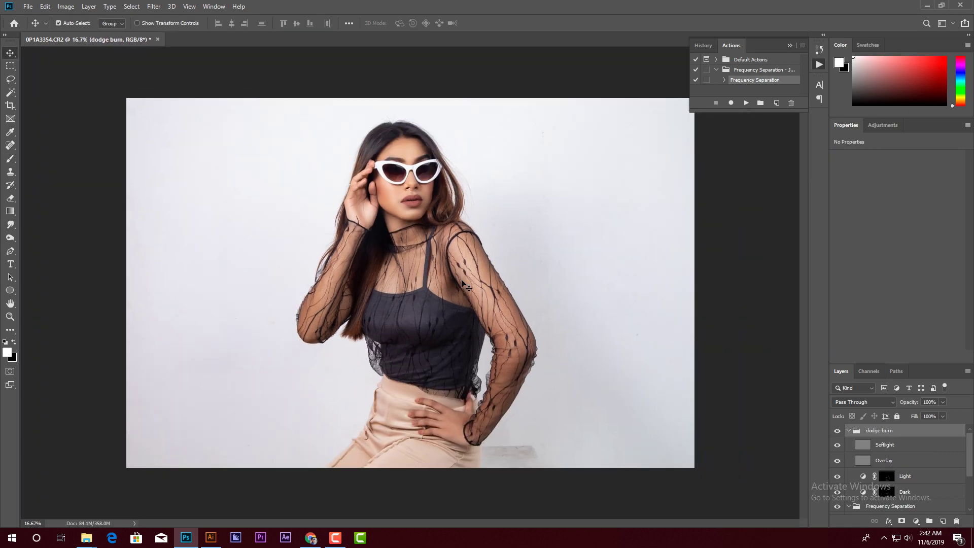
{"action": "key", "text": "ctrl+alt+shift+e"}
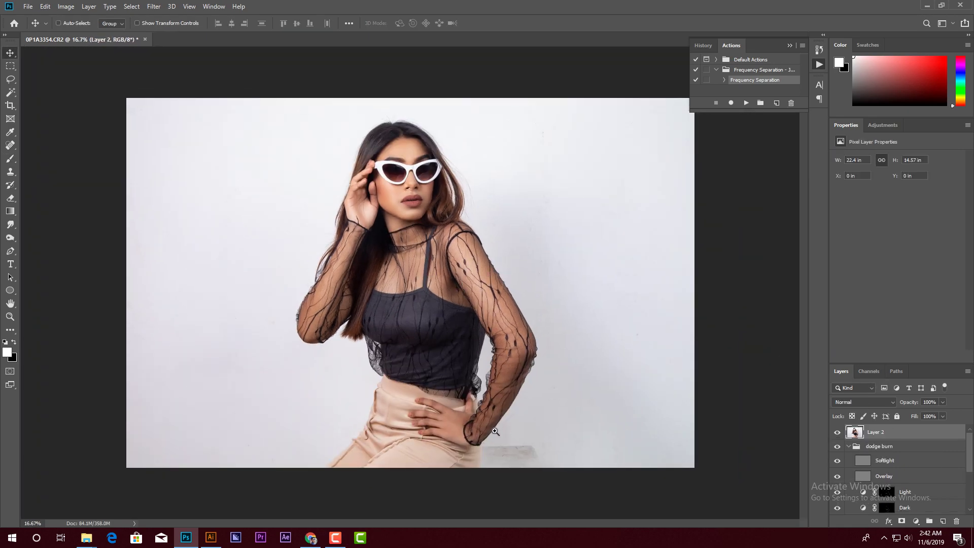
{"action": "scroll", "coordinate": [439, 315], "scroll_direction": "up", "scroll_amount": 3}
{"action": "scroll", "coordinate": [439, 316], "scroll_direction": "up", "scroll_amount": 3}
Step: Start a pen path at the trouser edge and trace the lower sleeve edge
{"action": "key", "text": "p"}
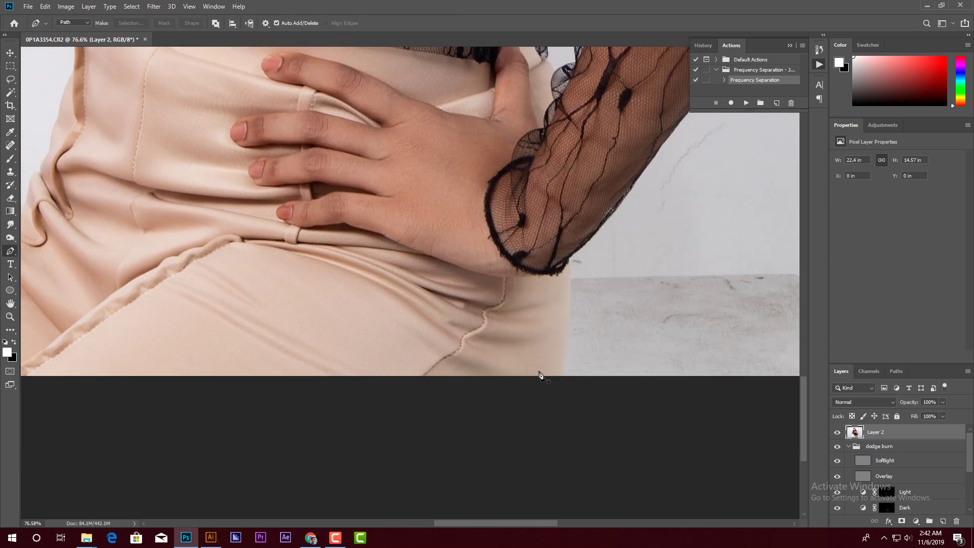
{"action": "scroll", "coordinate": [557, 391], "scroll_direction": "up", "scroll_amount": 2}
{"action": "scroll", "coordinate": [570, 375], "scroll_direction": "up", "scroll_amount": 3}
{"action": "left_click", "coordinate": [554, 396]}
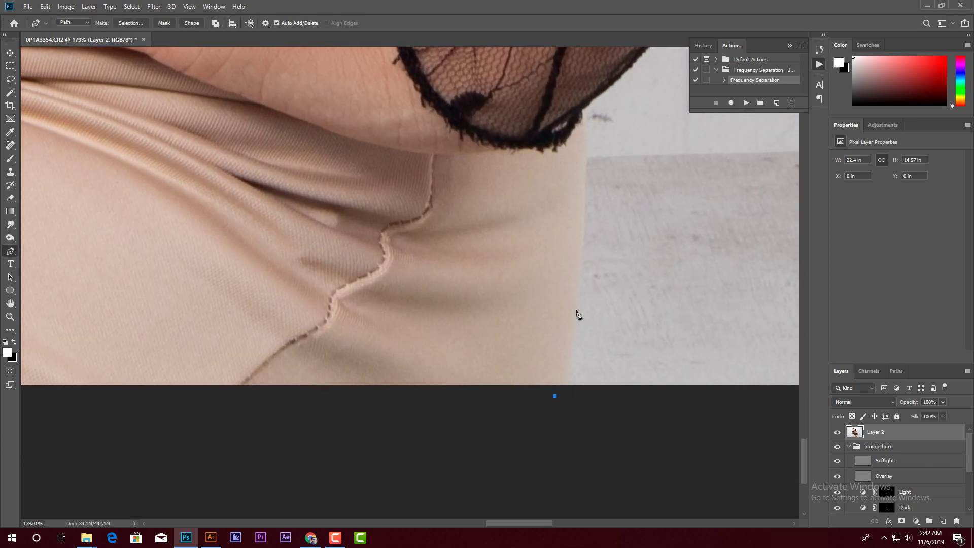
{"action": "left_click_drag", "start_coordinate": [575, 307], "coordinate": [580, 256]}
{"action": "scroll", "coordinate": [558, 299], "scroll_direction": "up", "scroll_amount": 2}
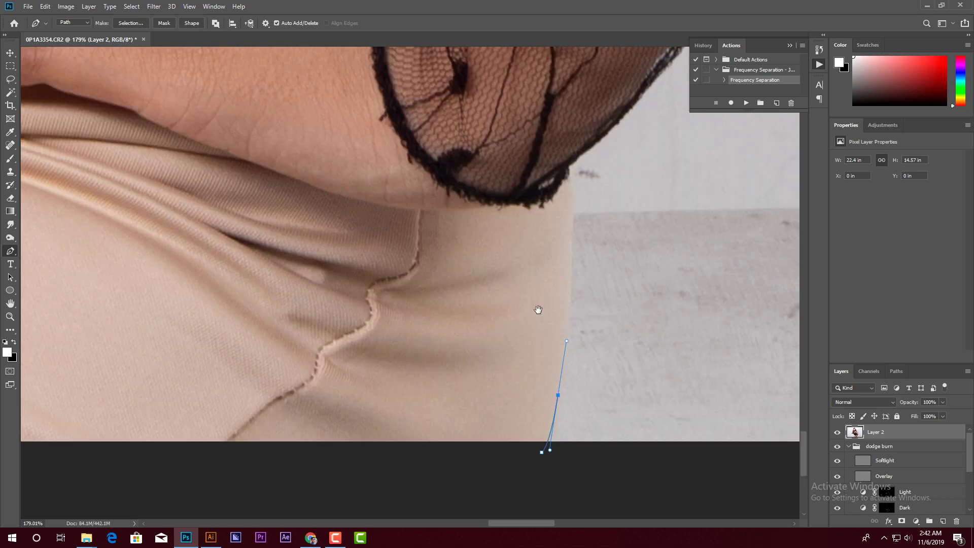
{"action": "scroll", "coordinate": [537, 309], "scroll_direction": "up", "scroll_amount": 1}
{"action": "mouse_move", "coordinate": [538, 307]}
{"action": "left_mouse_down"}
{"action": "mouse_move", "coordinate": [536, 279]}
{"action": "mouse_move", "coordinate": [383, 475]}
{"action": "left_mouse_up"}
{"action": "left_click_drag", "start_coordinate": [471, 429], "coordinate": [509, 389]}
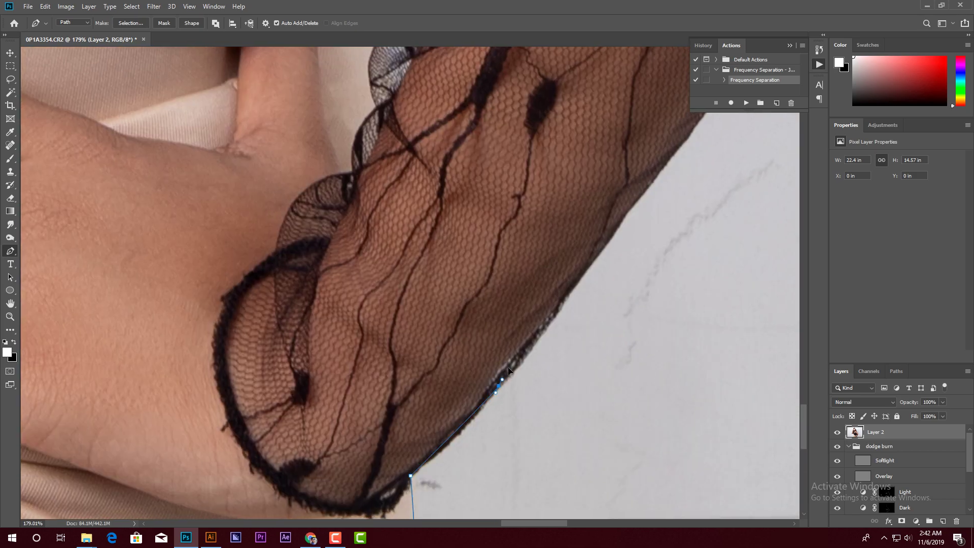
{"action": "mouse_move", "coordinate": [537, 350]}
{"action": "left_mouse_down"}
{"action": "mouse_move", "coordinate": [420, 323]}
{"action": "mouse_move", "coordinate": [370, 370]}
{"action": "left_mouse_up"}
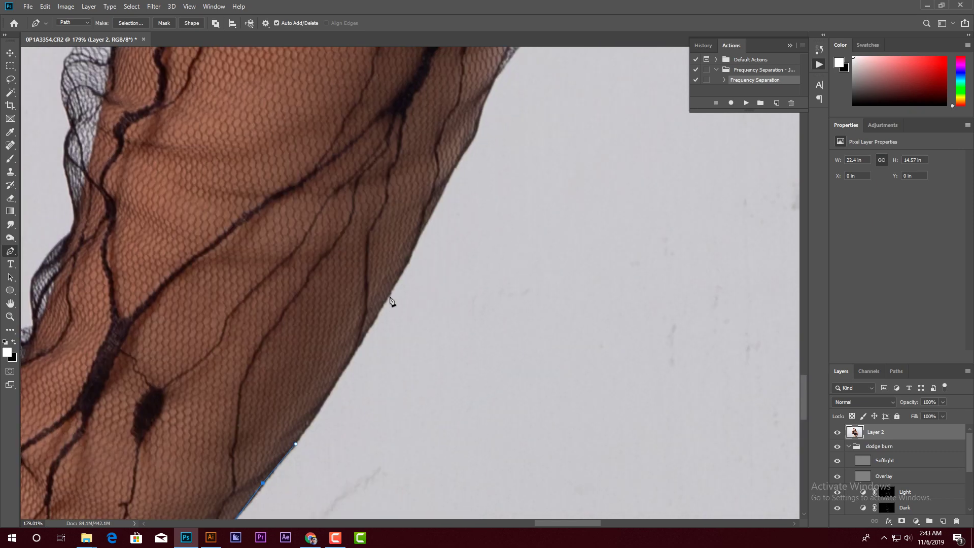
Step: Extend the path up the lace sleeve edge onto the arm
{"action": "mouse_move", "coordinate": [390, 295]}
{"action": "left_mouse_down"}
{"action": "mouse_move", "coordinate": [416, 256]}
{"action": "mouse_move", "coordinate": [415, 360]}
{"action": "left_mouse_up"}
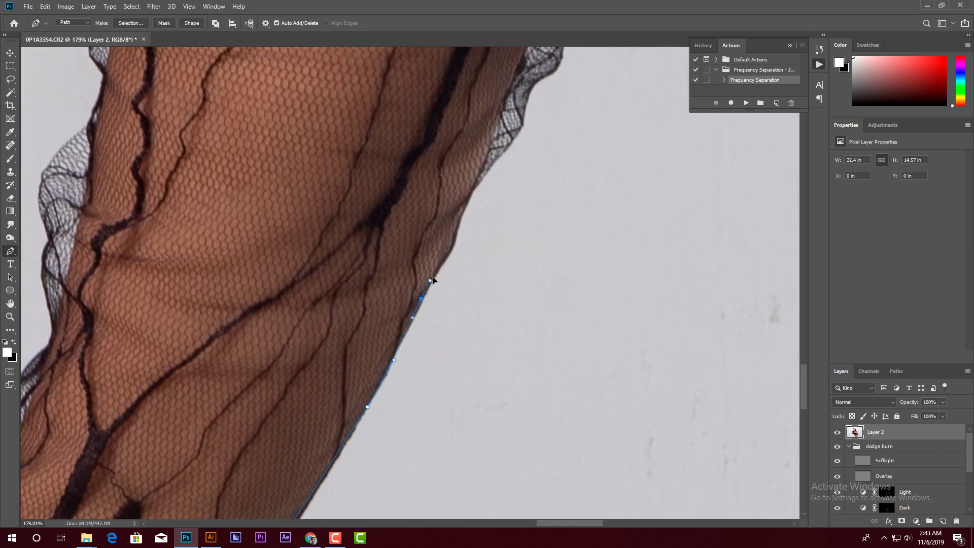
{"action": "mouse_move", "coordinate": [472, 195]}
{"action": "left_mouse_down"}
{"action": "mouse_move", "coordinate": [484, 177]}
{"action": "mouse_move", "coordinate": [418, 313]}
{"action": "left_mouse_up"}
{"action": "left_click_drag", "start_coordinate": [452, 264], "coordinate": [460, 245]}
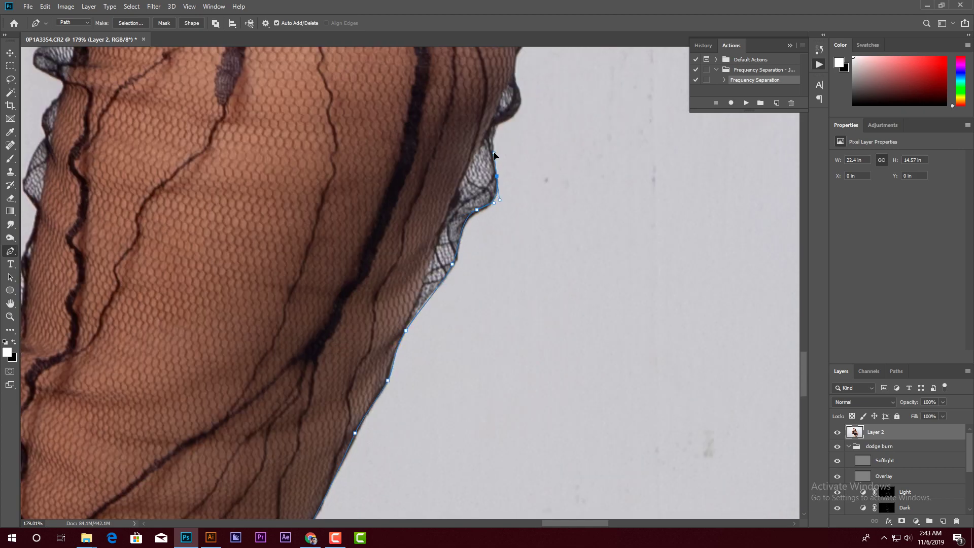
{"action": "mouse_move", "coordinate": [495, 155]}
{"action": "left_mouse_down"}
{"action": "mouse_move", "coordinate": [470, 344]}
{"action": "mouse_move", "coordinate": [491, 305]}
{"action": "left_mouse_up"}
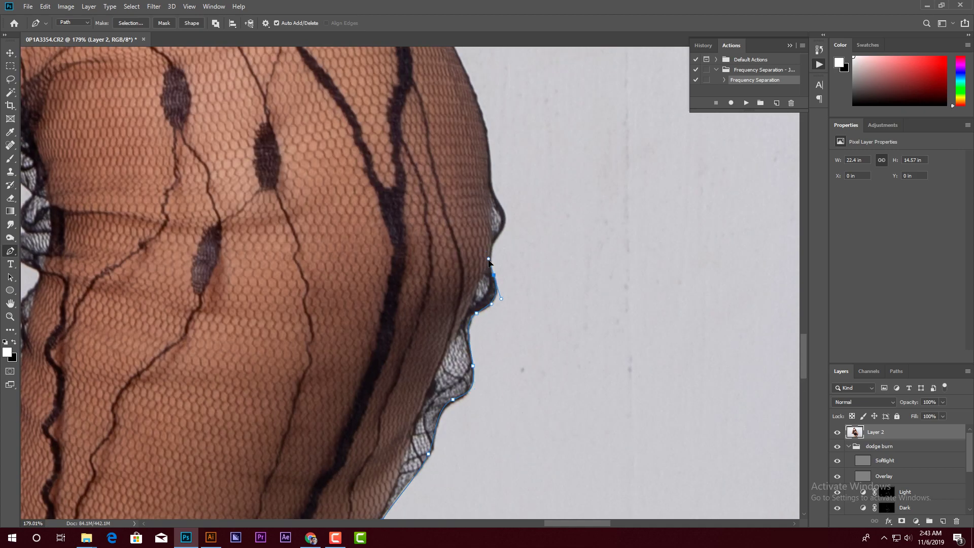
{"action": "left_click_drag", "start_coordinate": [501, 234], "coordinate": [524, 361]}
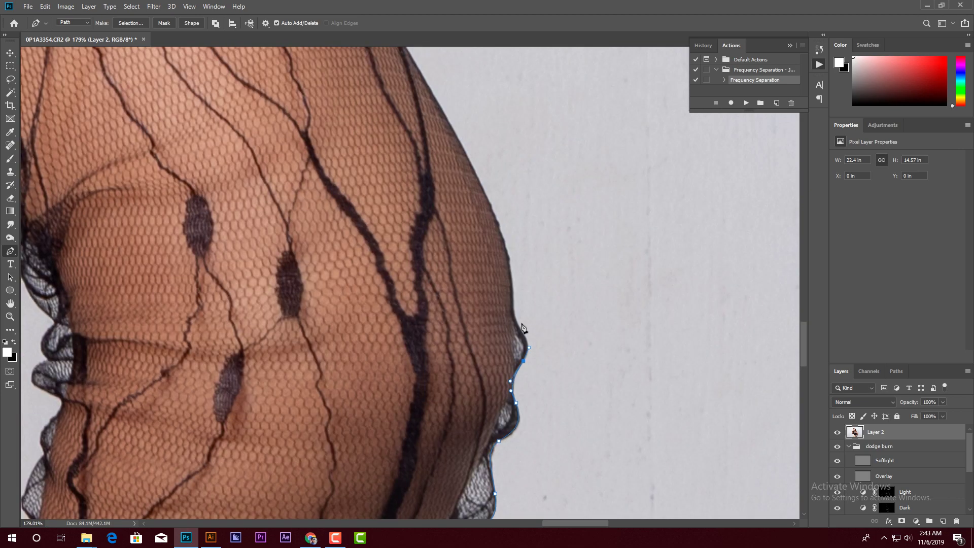
{"action": "mouse_move", "coordinate": [496, 222]}
{"action": "left_mouse_down"}
{"action": "mouse_move", "coordinate": [480, 181]}
{"action": "mouse_move", "coordinate": [486, 304]}
{"action": "mouse_move", "coordinate": [468, 256]}
{"action": "left_mouse_up"}
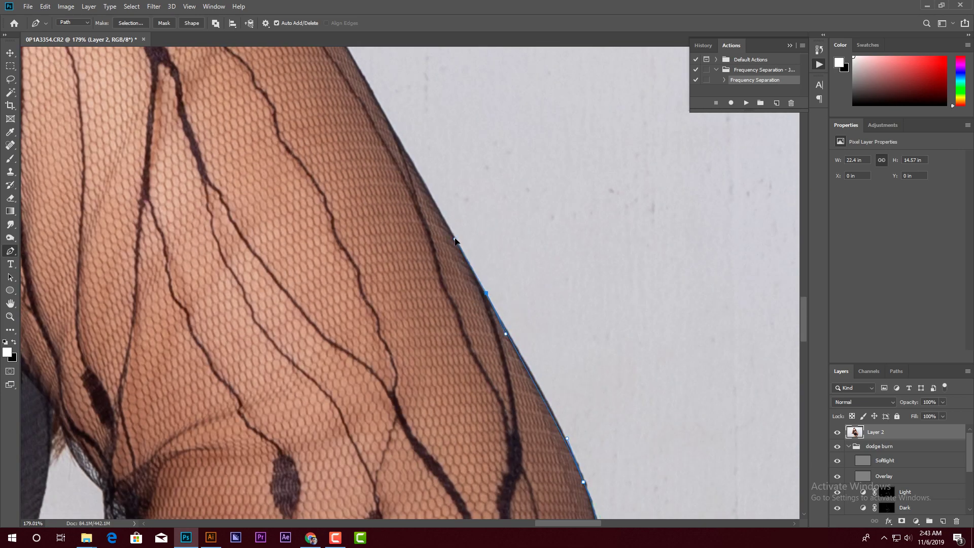
{"action": "left_click_drag", "start_coordinate": [305, 156], "coordinate": [261, 142]}
{"action": "left_click_drag", "start_coordinate": [412, 228], "coordinate": [381, 178]}
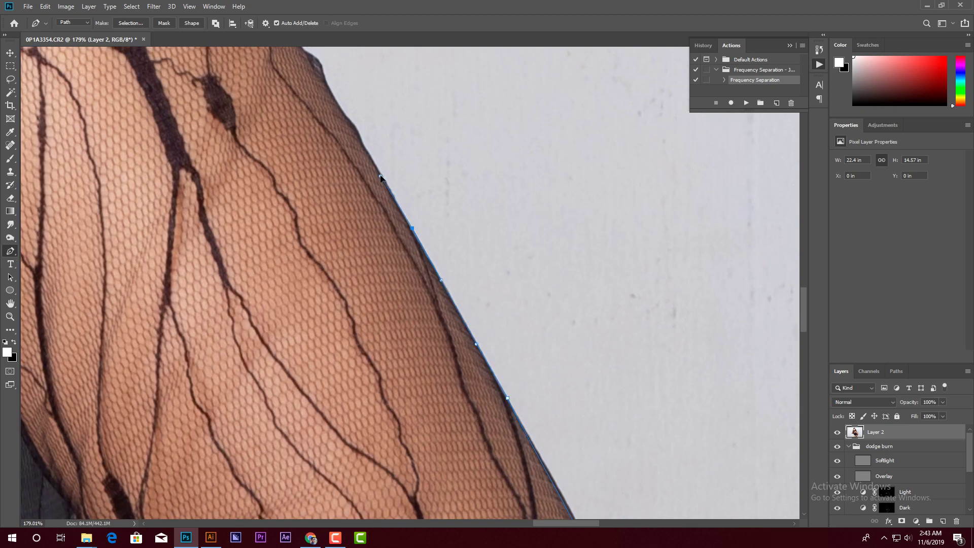
{"action": "left_click_drag", "start_coordinate": [349, 125], "coordinate": [427, 299]}
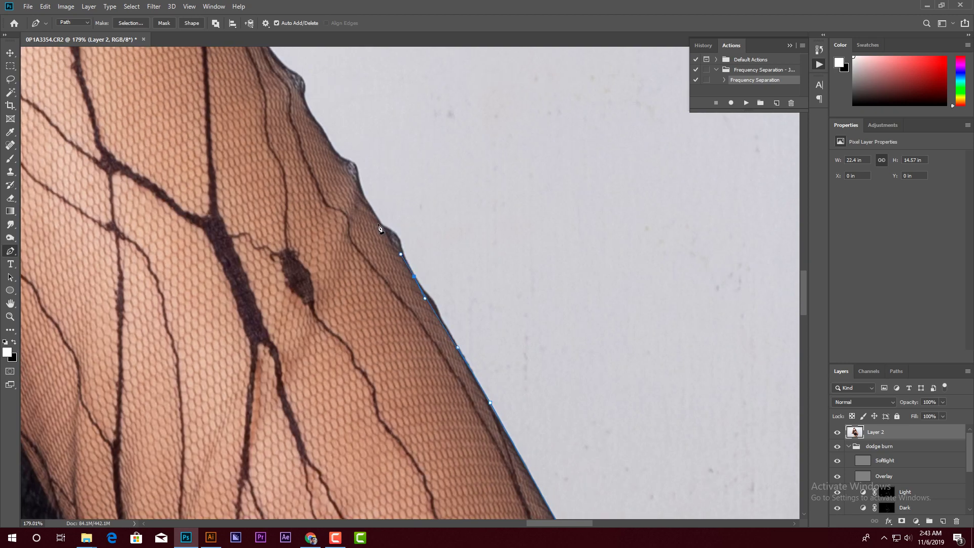
Step: Zoom in and continue the path up the arm's lace edge
{"action": "scroll", "coordinate": [354, 173], "scroll_direction": "up", "scroll_amount": 3}
{"action": "left_click_drag", "start_coordinate": [364, 173], "coordinate": [358, 139]}
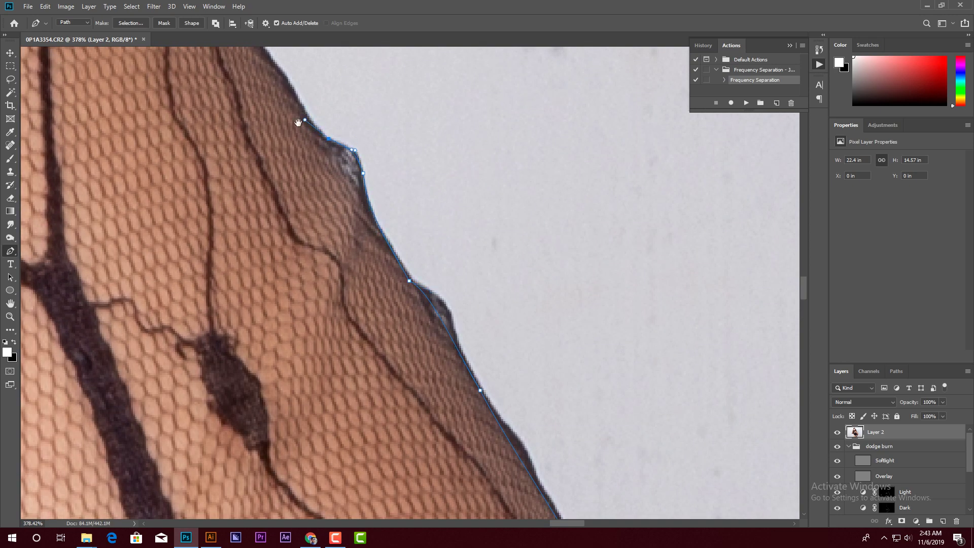
{"action": "left_click_drag", "start_coordinate": [298, 122], "coordinate": [409, 372]}
{"action": "left_click_drag", "start_coordinate": [357, 250], "coordinate": [360, 229]}
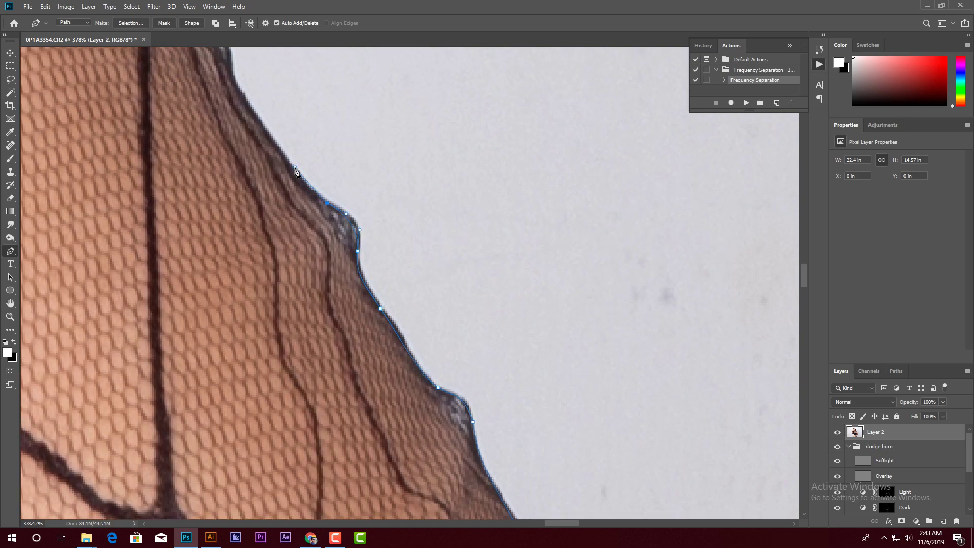
{"action": "left_click_drag", "start_coordinate": [295, 171], "coordinate": [386, 335]}
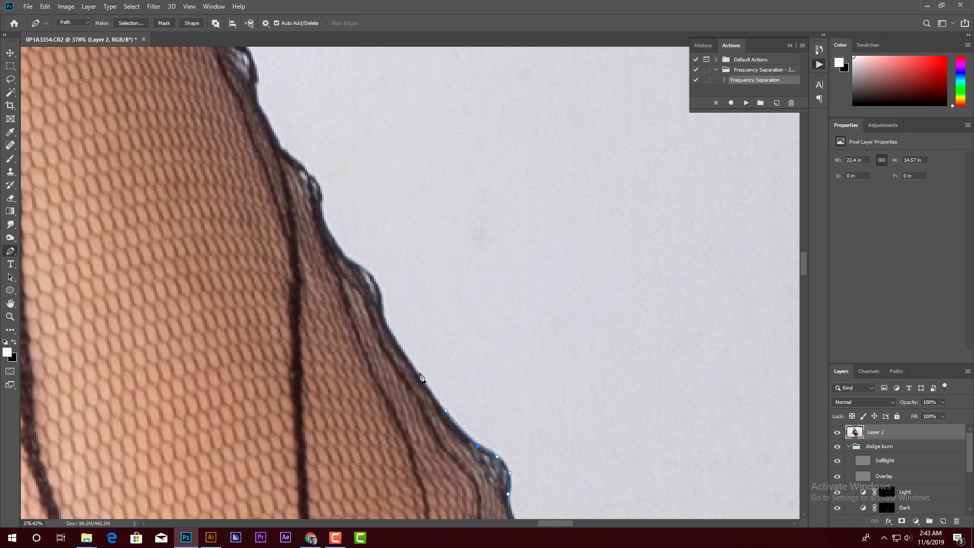
{"action": "left_click", "coordinate": [327, 229]}
{"action": "left_click_drag", "start_coordinate": [327, 231], "coordinate": [432, 358]}
{"action": "left_click_drag", "start_coordinate": [383, 305], "coordinate": [366, 299]}
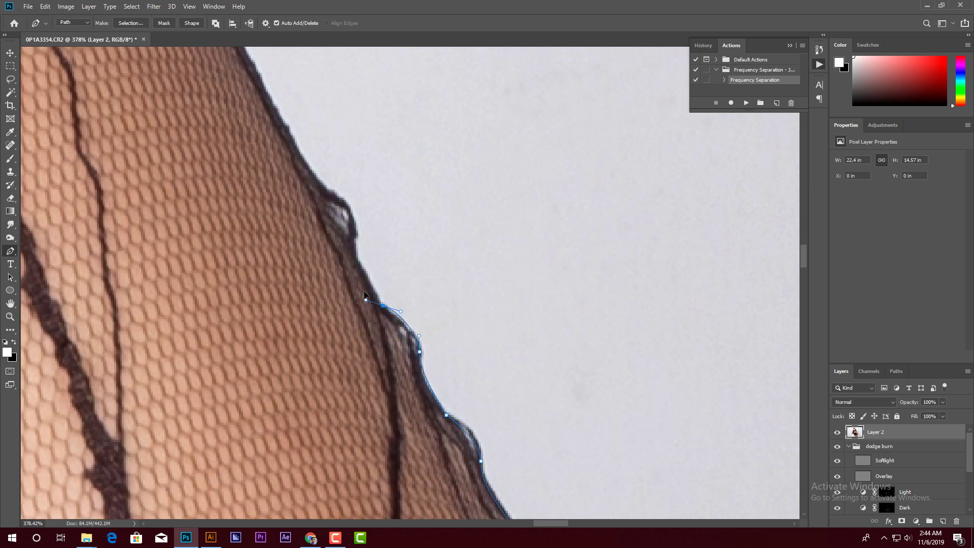
{"action": "left_click", "coordinate": [354, 235]}
{"action": "left_click_drag", "start_coordinate": [354, 236], "coordinate": [395, 371]}
{"action": "left_click_drag", "start_coordinate": [367, 322], "coordinate": [340, 309]}
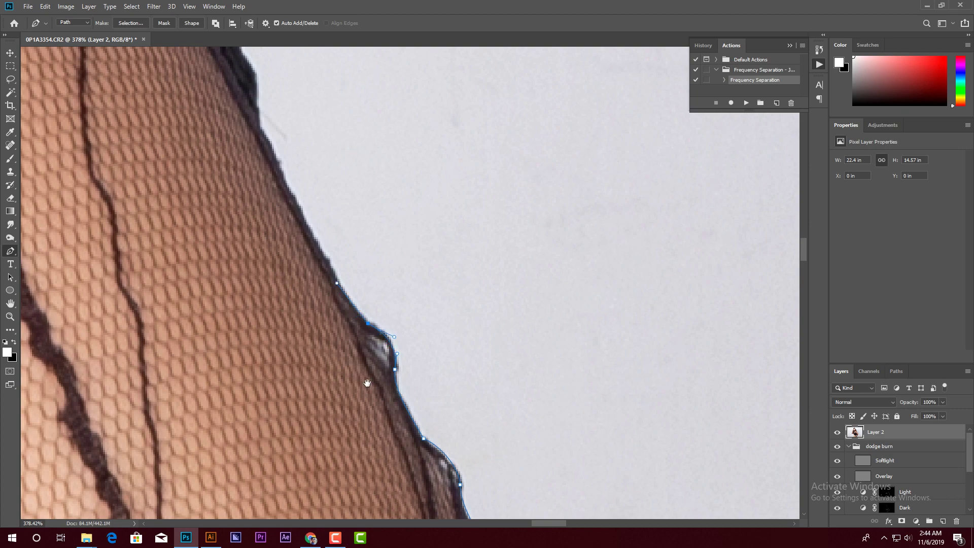
Step: Trace the shoulder edge up to where the hair meets the shoulder
{"action": "left_click_drag", "start_coordinate": [367, 383], "coordinate": [411, 515]}
{"action": "left_click", "coordinate": [364, 414]}
{"action": "left_click", "coordinate": [346, 374]}
{"action": "left_click_drag", "start_coordinate": [309, 294], "coordinate": [326, 334]}
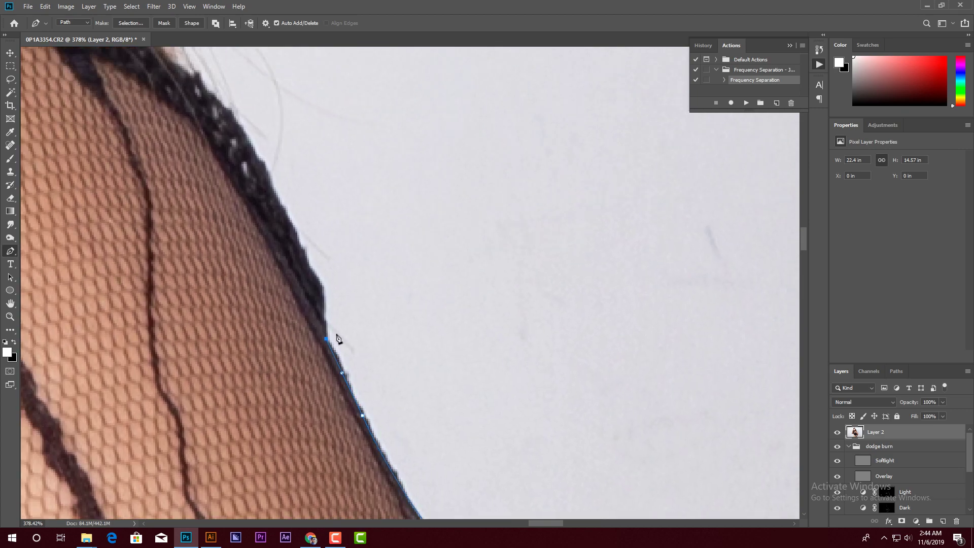
{"action": "left_click", "coordinate": [282, 205]}
{"action": "left_click_drag", "start_coordinate": [266, 156], "coordinate": [318, 282]}
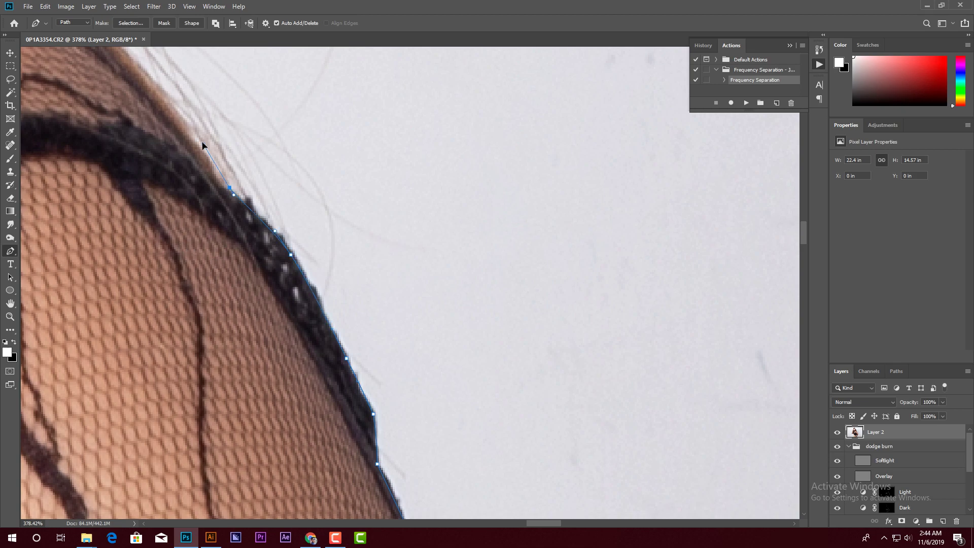
{"action": "left_click_drag", "start_coordinate": [203, 145], "coordinate": [434, 337]}
{"action": "mouse_move", "coordinate": [366, 276]}
{"action": "left_mouse_down"}
{"action": "mouse_move", "coordinate": [294, 315]}
{"action": "mouse_move", "coordinate": [303, 297]}
{"action": "left_mouse_up"}
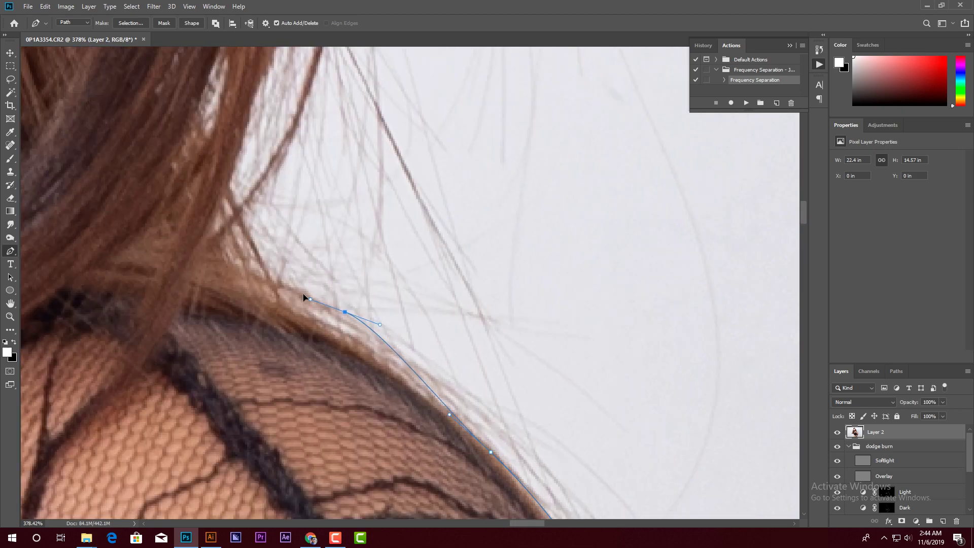
Step: Carry the path up the side of the hair and over its top
{"action": "key", "text": "ctrl+minus"}
{"action": "key", "text": "ctrl+minus"}
{"action": "key", "text": "ctrl+minus"}
{"action": "key", "text": "ctrl+minus"}
{"action": "key", "text": "ctrl+minus"}
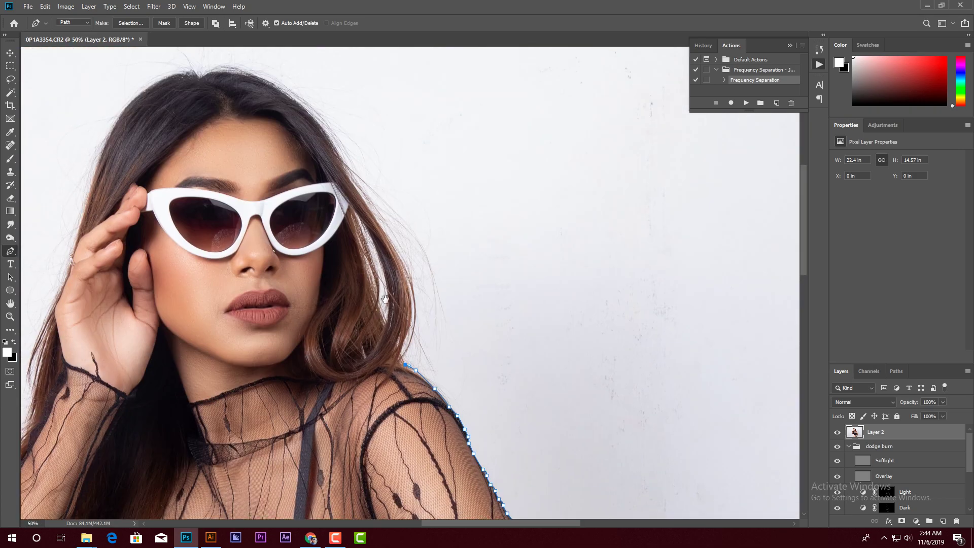
{"action": "key", "text": "ctrl+plus"}
{"action": "left_click_drag", "start_coordinate": [423, 288], "coordinate": [420, 256]}
{"action": "mouse_move", "coordinate": [332, 139]}
{"action": "left_mouse_down"}
{"action": "mouse_move", "coordinate": [316, 112]}
{"action": "mouse_move", "coordinate": [429, 261]}
{"action": "left_mouse_up"}
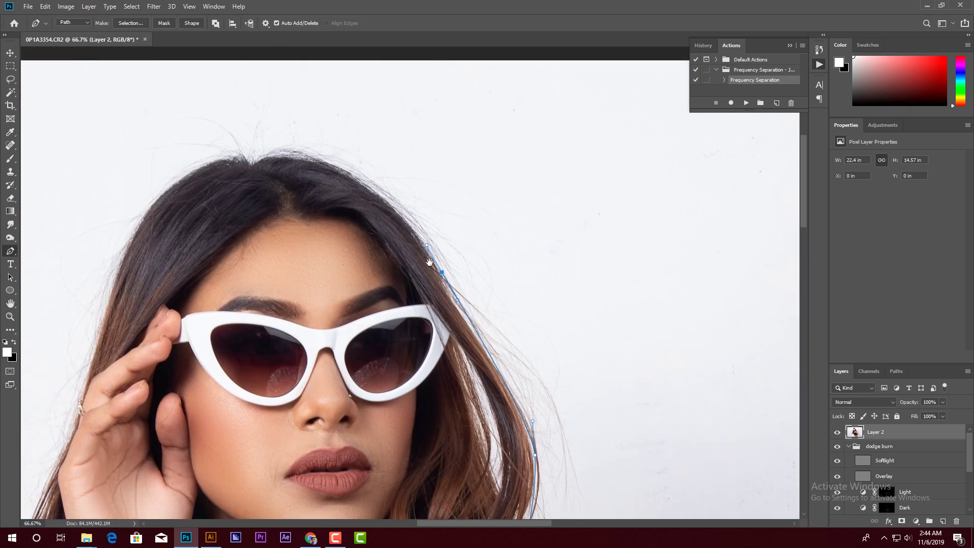
{"action": "scroll", "coordinate": [429, 262], "scroll_direction": "up", "scroll_amount": 3}
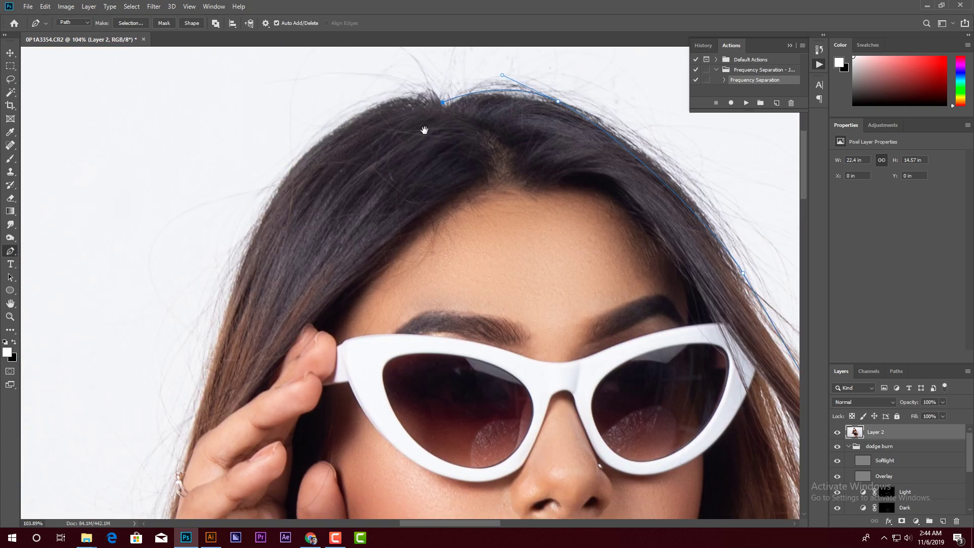
{"action": "left_click_drag", "start_coordinate": [277, 190], "coordinate": [224, 298]}
{"action": "left_click_drag", "start_coordinate": [207, 404], "coordinate": [250, 326]}
{"action": "left_click_drag", "start_coordinate": [231, 381], "coordinate": [333, 182]}
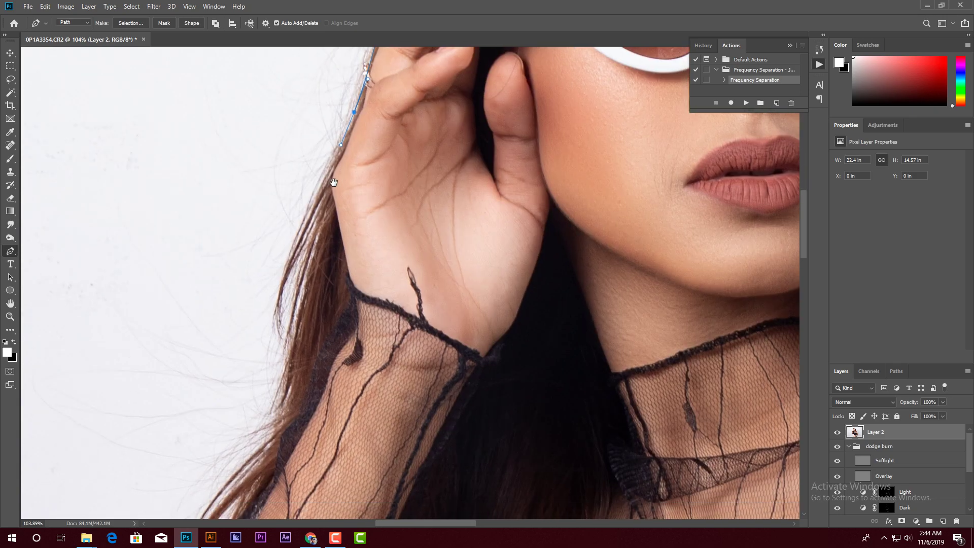
Step: Trace down the left hair edge and along the raised arm's lace edge
{"action": "left_click_drag", "start_coordinate": [289, 279], "coordinate": [286, 317]}
{"action": "left_click", "coordinate": [289, 403]}
{"action": "left_click_drag", "start_coordinate": [288, 402], "coordinate": [425, 149]}
{"action": "left_click_drag", "start_coordinate": [351, 266], "coordinate": [324, 311]}
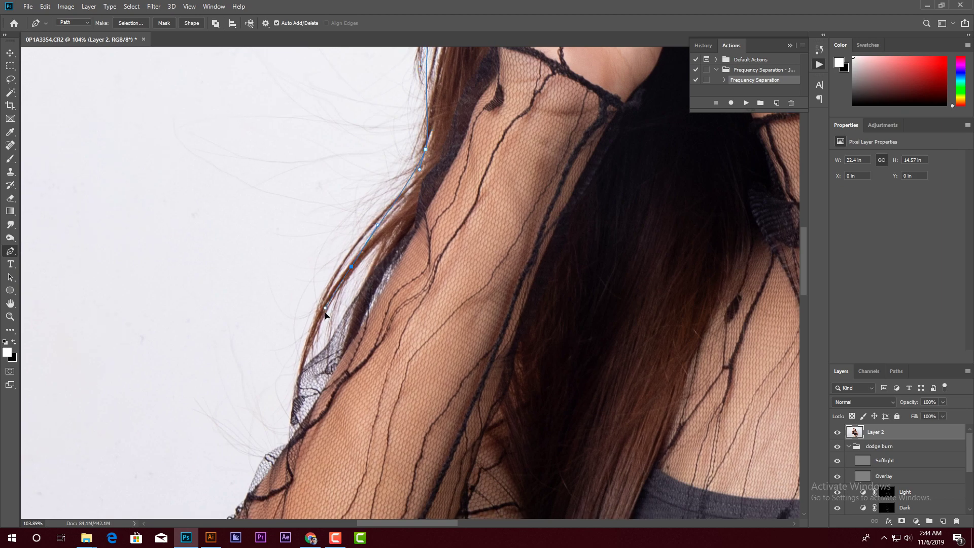
{"action": "left_click", "coordinate": [298, 350]}
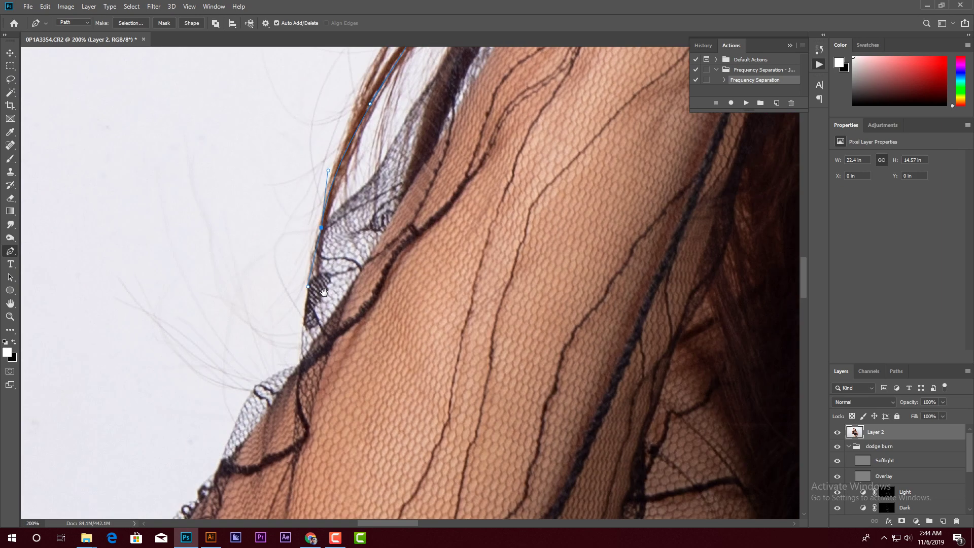
{"action": "left_click_drag", "start_coordinate": [287, 376], "coordinate": [432, 212]}
{"action": "left_click", "coordinate": [388, 243]}
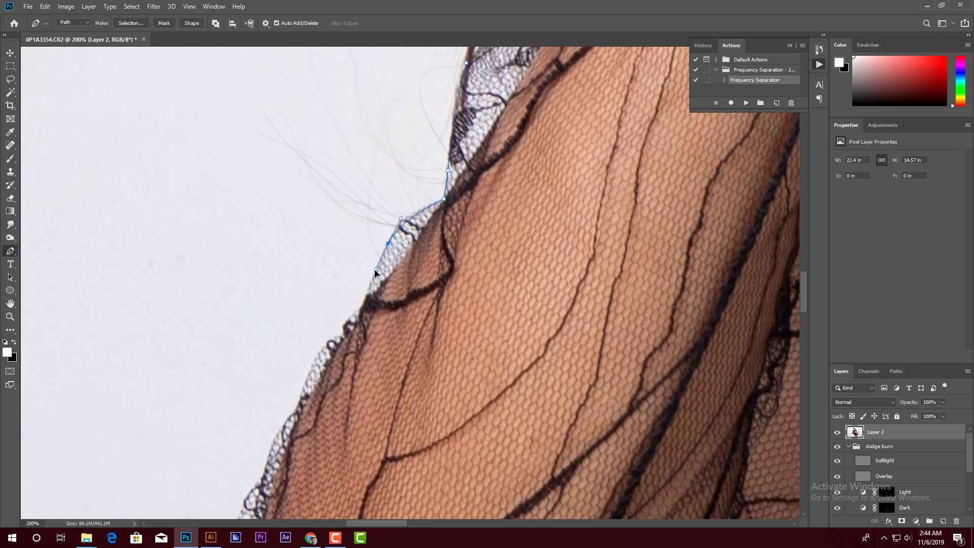
{"action": "left_click", "coordinate": [373, 279]}
{"action": "left_click", "coordinate": [365, 299]}
Step: Continue down the lace sleeve, undoing one misplaced point and reshaping the curve
{"action": "left_click_drag", "start_coordinate": [358, 311], "coordinate": [408, 168]}
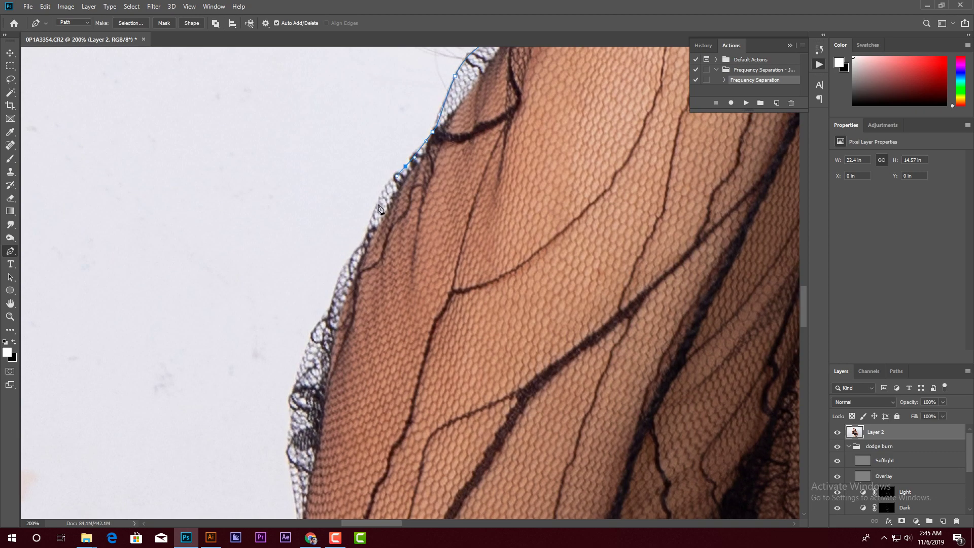
{"action": "left_click_drag", "start_coordinate": [359, 292], "coordinate": [414, 212]}
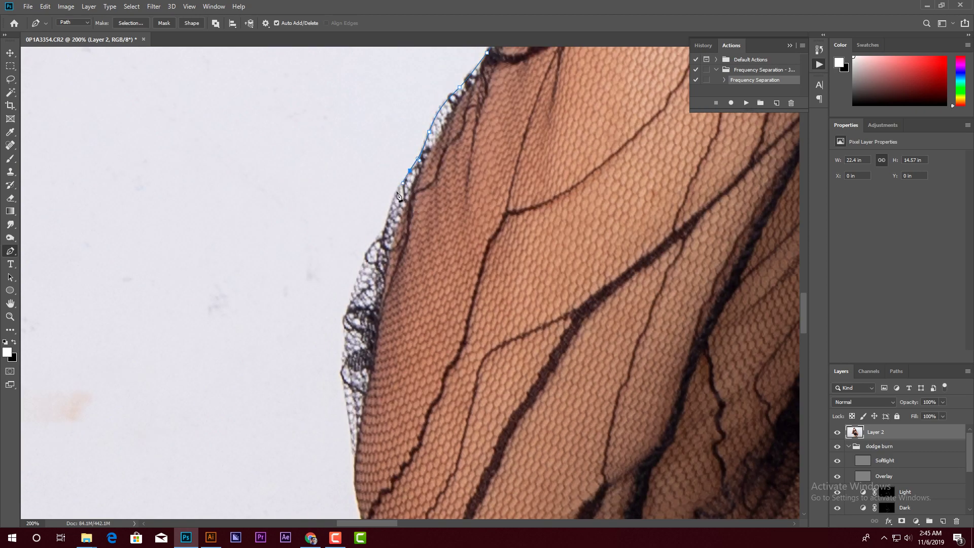
{"action": "mouse_move", "coordinate": [362, 265]}
{"action": "left_mouse_down"}
{"action": "mouse_move", "coordinate": [358, 278]}
{"action": "mouse_move", "coordinate": [354, 197]}
{"action": "left_mouse_up"}
{"action": "mouse_move", "coordinate": [329, 243]}
{"action": "left_mouse_down"}
{"action": "mouse_move", "coordinate": [326, 287]}
{"action": "mouse_move", "coordinate": [308, 160]}
{"action": "left_mouse_up"}
{"action": "mouse_move", "coordinate": [315, 249]}
{"action": "left_mouse_down"}
{"action": "mouse_move", "coordinate": [319, 278]}
{"action": "mouse_move", "coordinate": [302, 213]}
{"action": "left_mouse_up"}
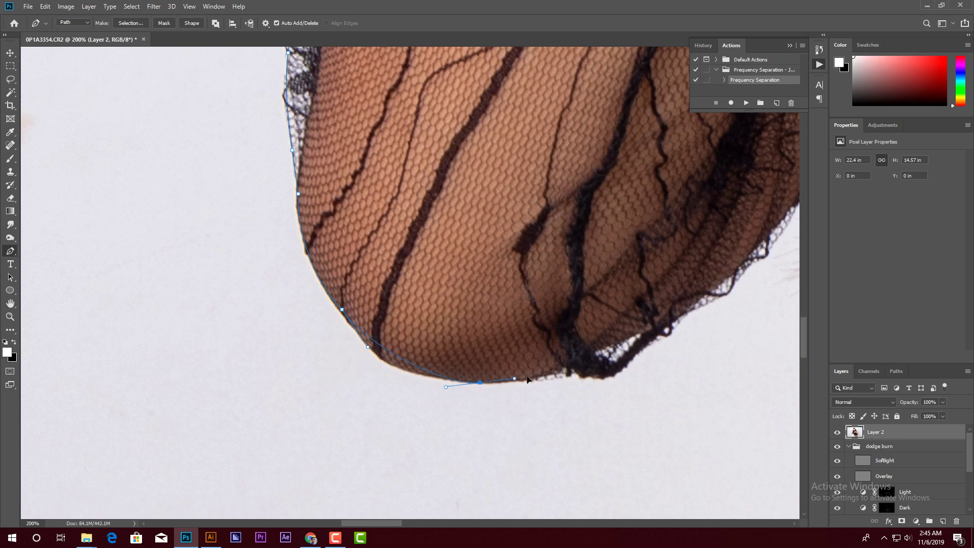
{"action": "key", "text": "ctrl+z"}
{"action": "left_click_drag", "start_coordinate": [526, 385], "coordinate": [539, 382]}
Step: Outline around the elbow, the sleeve's lower edge and the hanging hair tips
{"action": "left_click", "coordinate": [571, 373]}
{"action": "left_click_drag", "start_coordinate": [630, 362], "coordinate": [647, 341]}
{"action": "left_click_drag", "start_coordinate": [685, 309], "coordinate": [461, 375]}
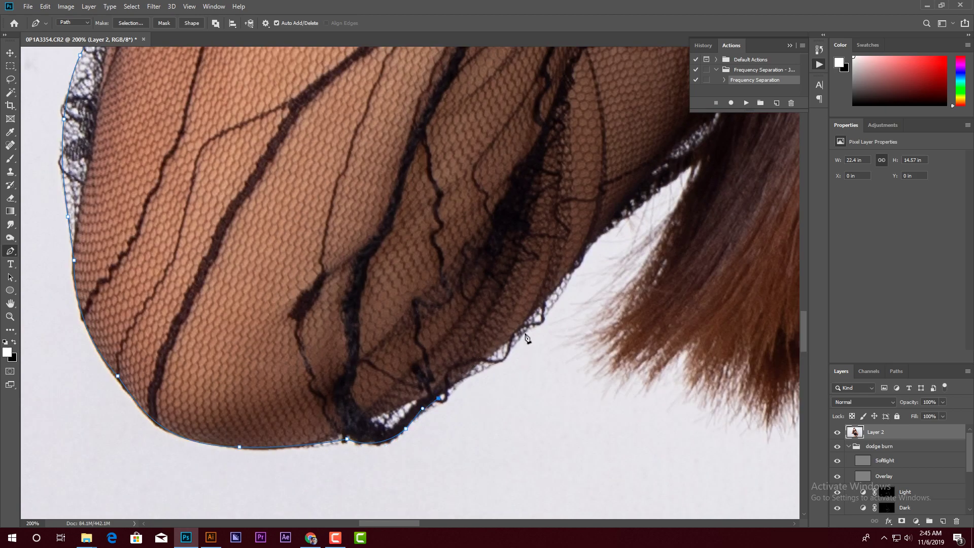
{"action": "left_click", "coordinate": [500, 362]}
{"action": "left_click_drag", "start_coordinate": [591, 225], "coordinate": [469, 297]}
{"action": "left_click", "coordinate": [540, 284]}
{"action": "left_click_drag", "start_coordinate": [540, 284], "coordinate": [402, 142]}
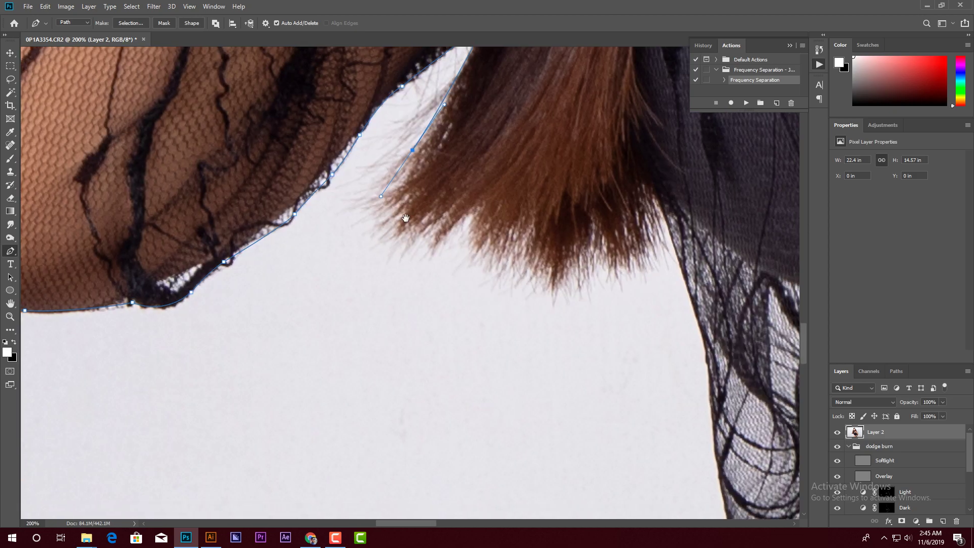
{"action": "left_click", "coordinate": [401, 222]}
{"action": "left_click_drag", "start_coordinate": [512, 258], "coordinate": [539, 264]}
{"action": "mouse_move", "coordinate": [607, 228]}
{"action": "left_mouse_down"}
{"action": "mouse_move", "coordinate": [626, 216]}
{"action": "mouse_move", "coordinate": [460, 172]}
{"action": "left_mouse_up"}
Step: Trace the back lace edge down to where the neck meets the collar
{"action": "scroll", "coordinate": [459, 172], "scroll_direction": "down", "scroll_amount": 3}
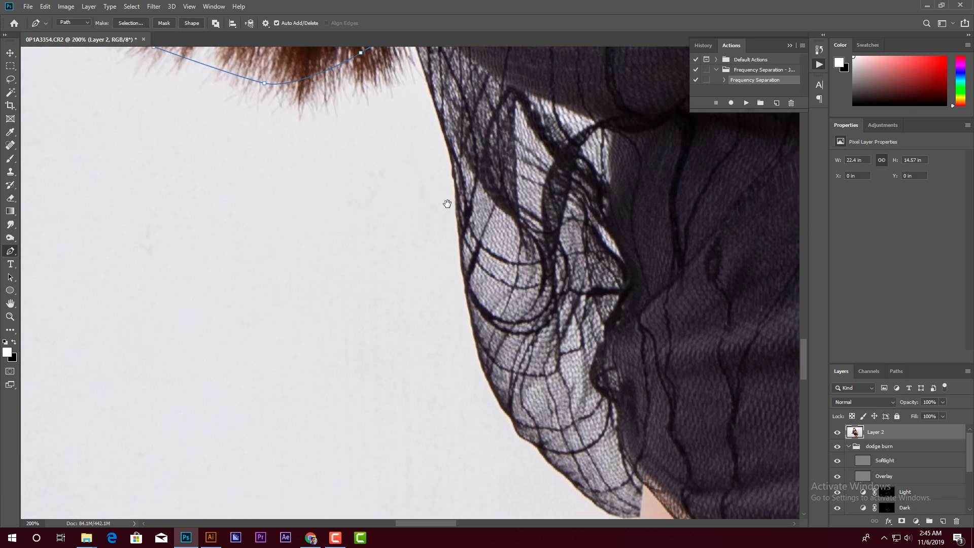
{"action": "left_click", "coordinate": [455, 176]}
{"action": "left_click", "coordinate": [459, 216]}
{"action": "scroll", "coordinate": [437, 318], "scroll_direction": "down", "scroll_amount": 1}
{"action": "left_click_drag", "start_coordinate": [463, 300], "coordinate": [475, 337]}
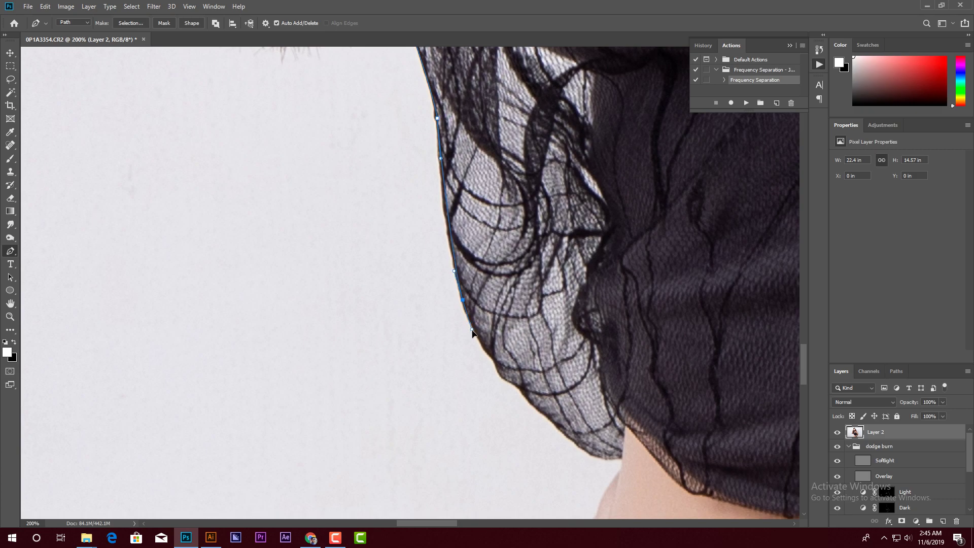
{"action": "left_click_drag", "start_coordinate": [547, 417], "coordinate": [451, 291]}
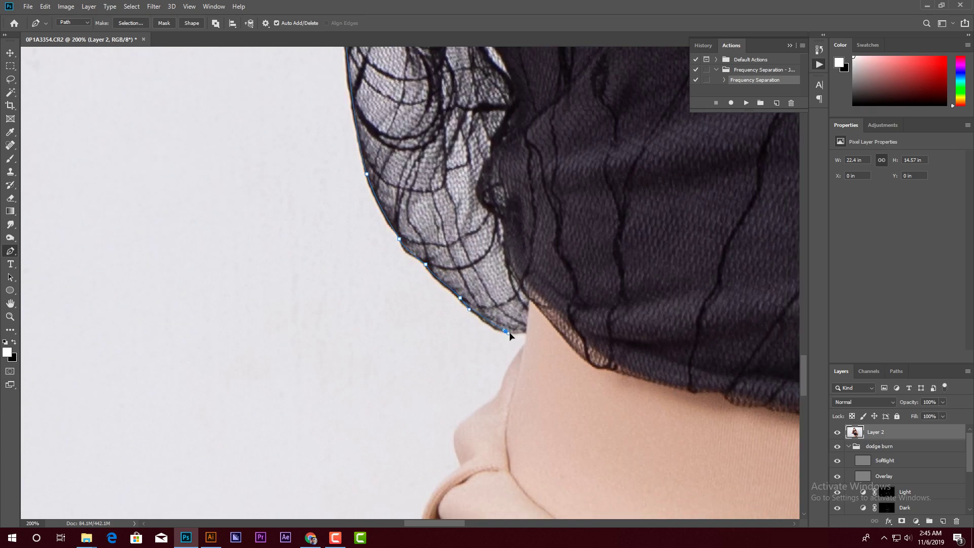
{"action": "left_click_drag", "start_coordinate": [527, 334], "coordinate": [500, 231]}
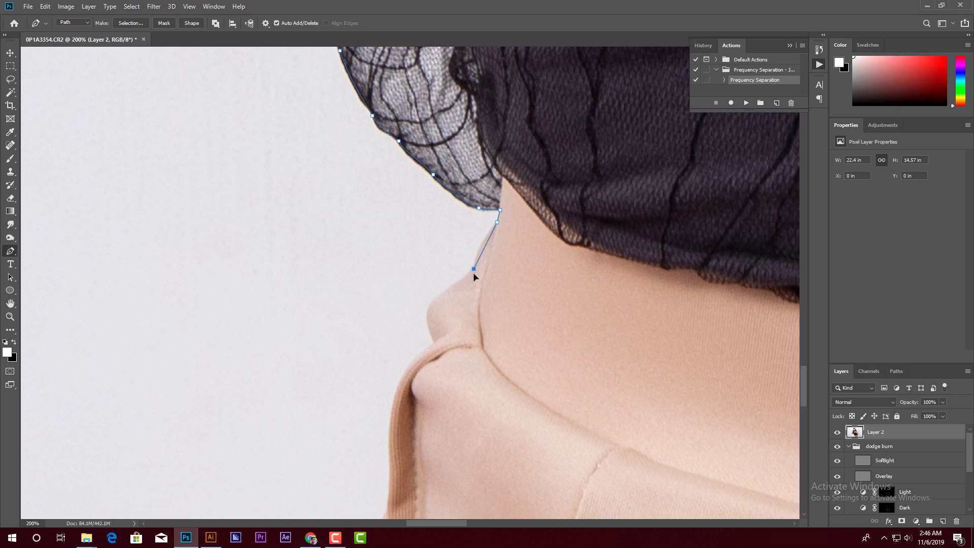
{"action": "mouse_move", "coordinate": [474, 276]}
{"action": "left_mouse_down"}
{"action": "mouse_move", "coordinate": [453, 288]}
{"action": "mouse_move", "coordinate": [432, 333]}
{"action": "left_mouse_up"}
{"action": "left_click", "coordinate": [435, 343]}
Step: Follow the beige collar fold and edge with curved points
{"action": "mouse_move", "coordinate": [389, 423]}
{"action": "left_mouse_down"}
{"action": "mouse_move", "coordinate": [383, 286]}
{"action": "mouse_move", "coordinate": [384, 350]}
{"action": "left_mouse_up"}
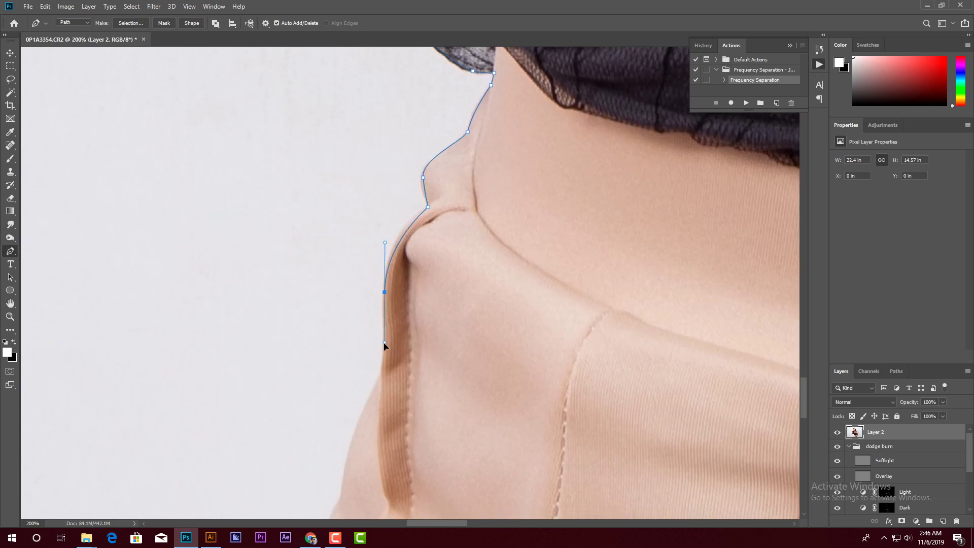
{"action": "mouse_move", "coordinate": [376, 405]}
{"action": "left_mouse_down"}
{"action": "mouse_move", "coordinate": [399, 287]}
{"action": "mouse_move", "coordinate": [363, 298]}
{"action": "mouse_move", "coordinate": [385, 153]}
{"action": "left_mouse_up"}
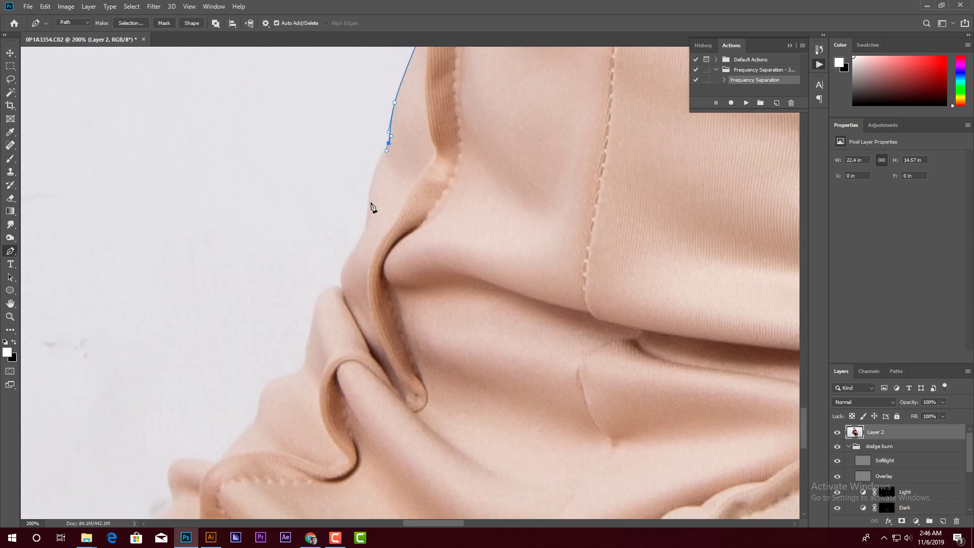
{"action": "left_click_drag", "start_coordinate": [369, 203], "coordinate": [367, 230]}
{"action": "mouse_move", "coordinate": [332, 285]}
{"action": "left_mouse_down"}
{"action": "mouse_move", "coordinate": [382, 228]}
{"action": "mouse_move", "coordinate": [372, 216]}
{"action": "left_mouse_up"}
{"action": "mouse_move", "coordinate": [348, 264]}
{"action": "left_mouse_down"}
{"action": "mouse_move", "coordinate": [337, 310]}
{"action": "mouse_move", "coordinate": [514, 229]}
{"action": "mouse_move", "coordinate": [461, 152]}
{"action": "left_mouse_up"}
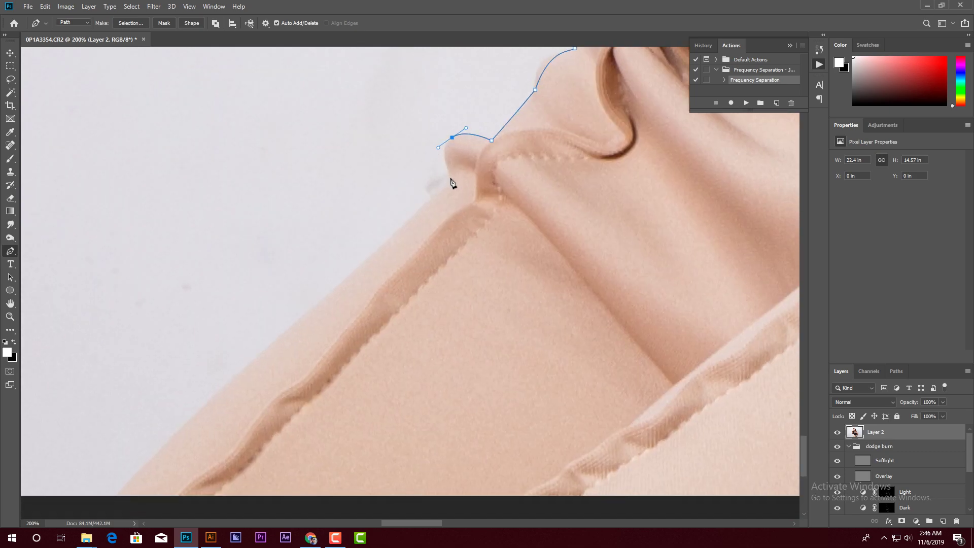
Step: Extend the path down the shoulder edge to the photo's bottom and zoom out
{"action": "left_click_drag", "start_coordinate": [380, 227], "coordinate": [450, 141]}
{"action": "left_click", "coordinate": [405, 175]}
{"action": "left_click", "coordinate": [340, 234]}
{"action": "left_click", "coordinate": [274, 293]}
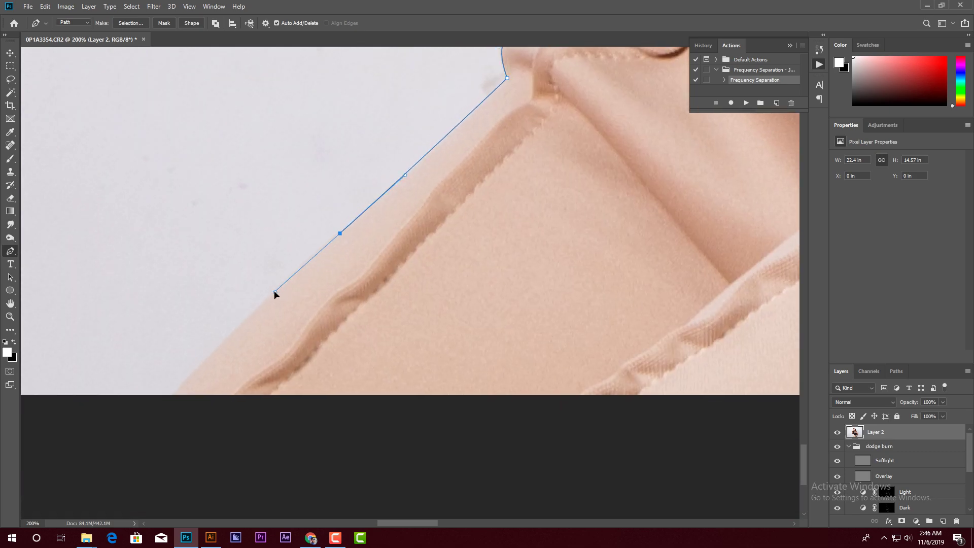
{"action": "left_click", "coordinate": [125, 442]}
{"action": "key", "text": "ctrl+minus"}
{"action": "key", "text": "ctrl+minus"}
{"action": "key", "text": "ctrl+minus"}
{"action": "key", "text": "ctrl+minus"}
{"action": "key", "text": "ctrl+minus"}
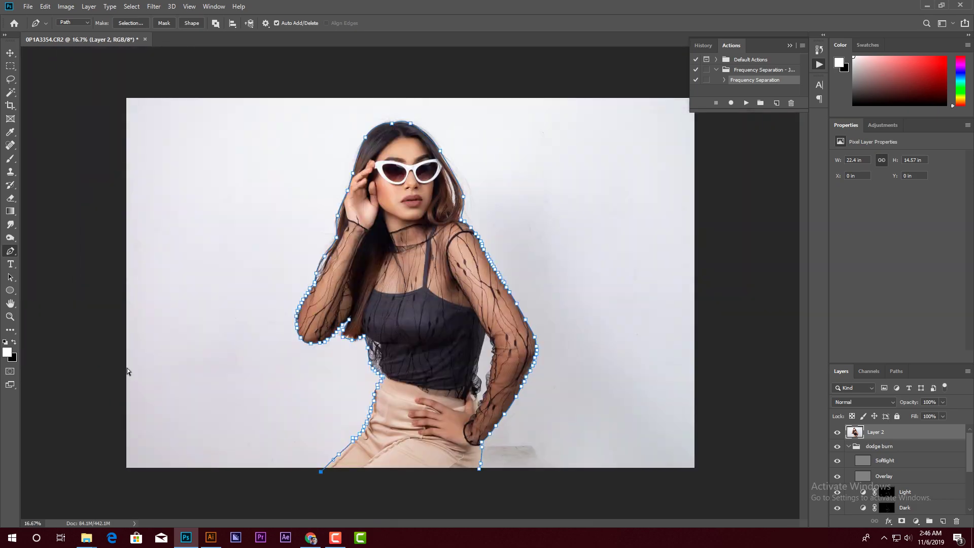
Step: Close the path below the photo's bottom edge and load it as a selection
{"action": "left_click", "coordinate": [335, 489]}
{"action": "left_click", "coordinate": [406, 496]}
{"action": "left_click", "coordinate": [450, 488]}
{"action": "left_click", "coordinate": [479, 469]}
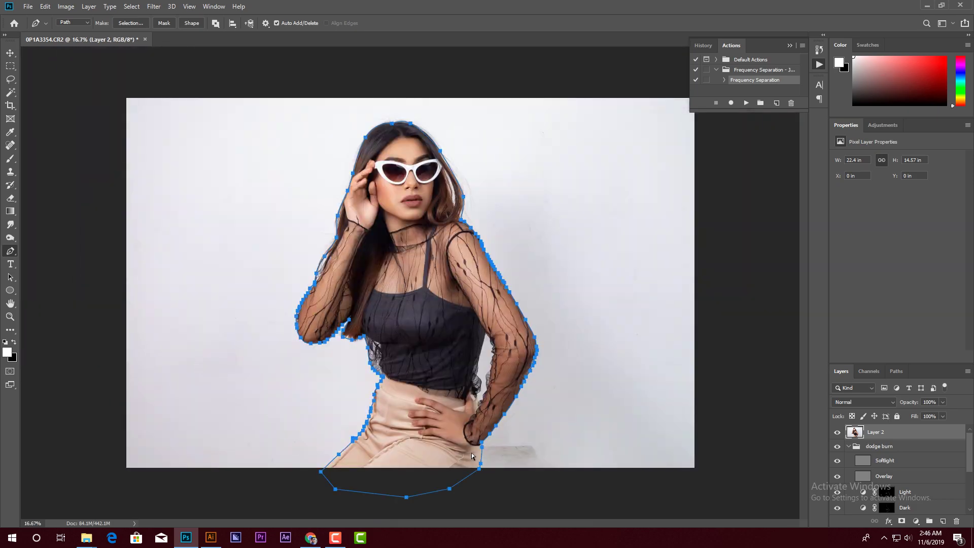
{"action": "key", "text": "ctrl+Return"}
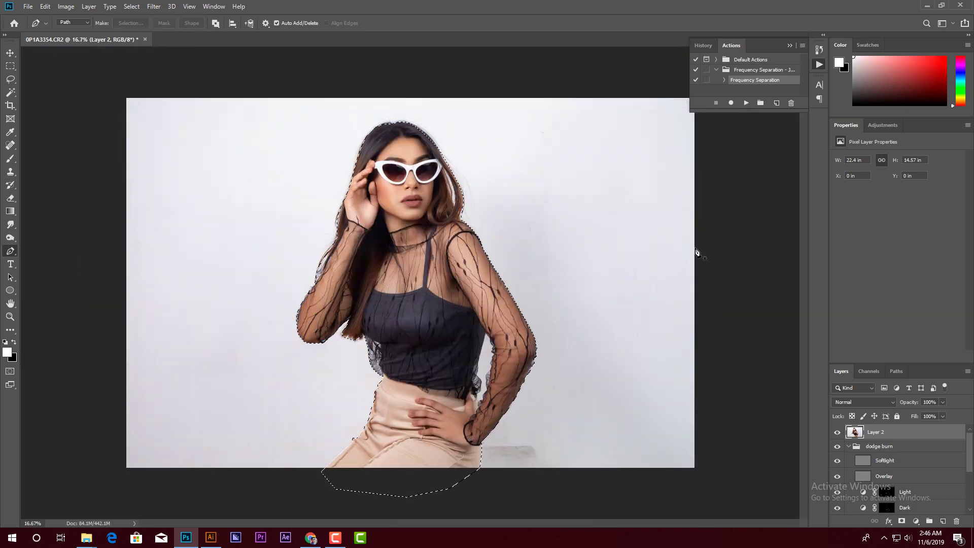
{"action": "key", "text": "ctrl+shift+i"}
{"action": "key", "text": "m"}
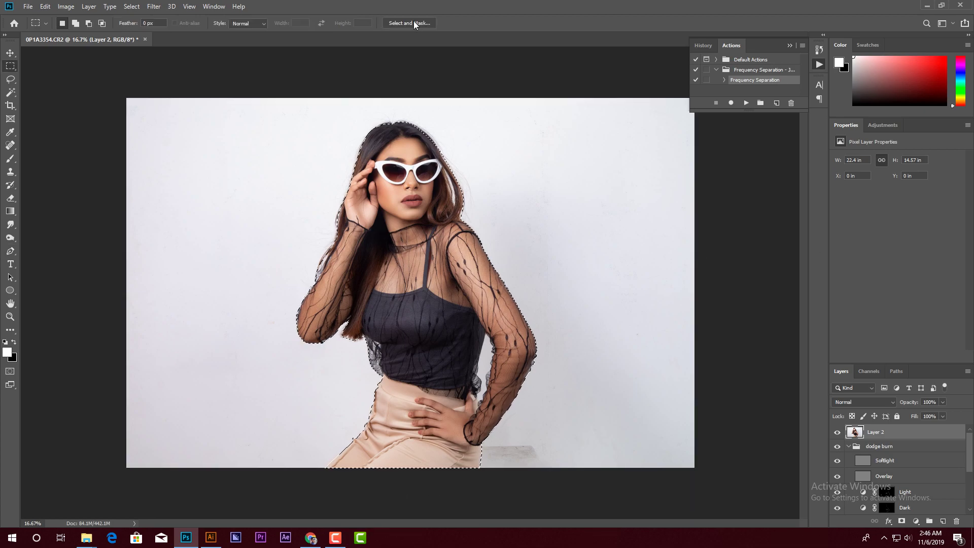
Step: In Select and Mask, refine edges along the hair, hand, arms and right-side fringe
{"action": "left_click", "coordinate": [413, 21]}
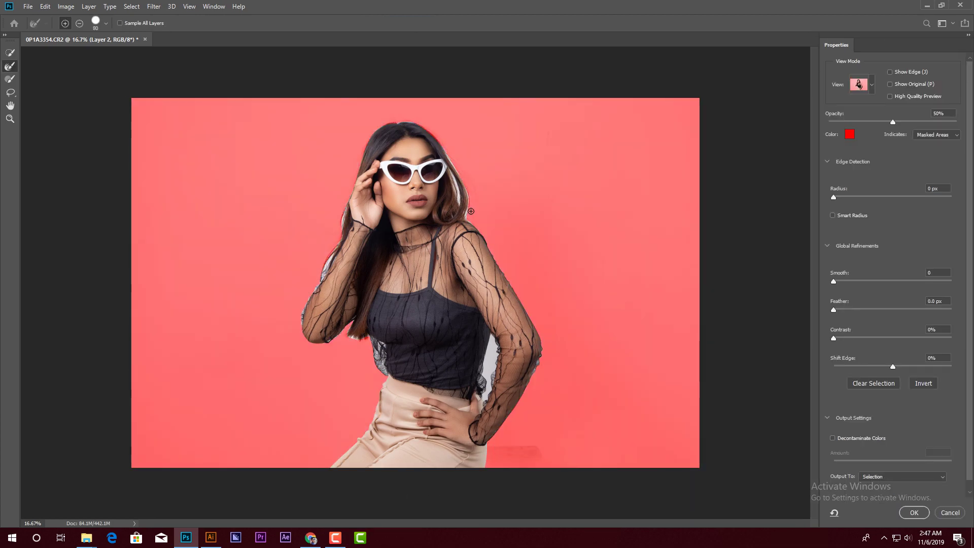
{"action": "mouse_move", "coordinate": [436, 186]}
{"action": "left_mouse_down"}
{"action": "mouse_move", "coordinate": [454, 187]}
{"action": "mouse_move", "coordinate": [446, 96]}
{"action": "left_mouse_up"}
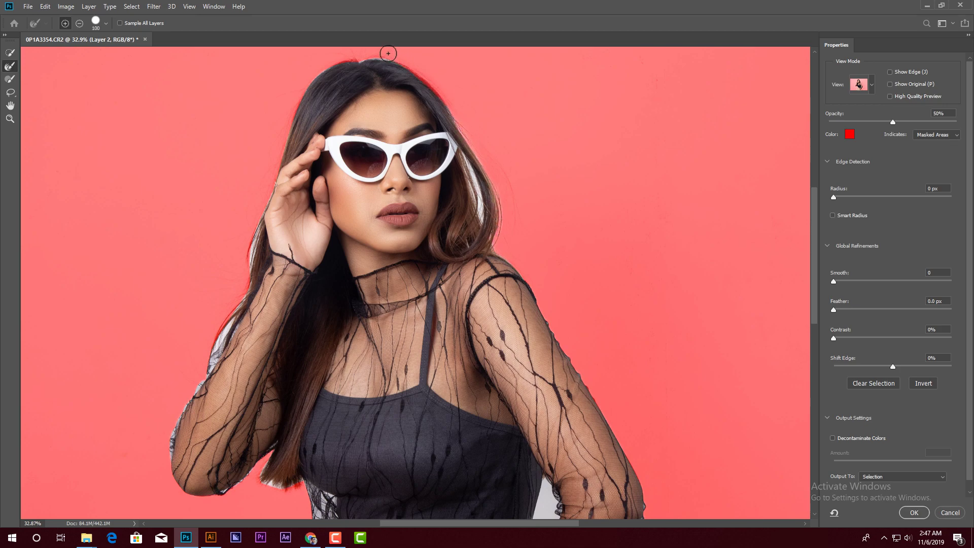
{"action": "left_click_drag", "start_coordinate": [388, 53], "coordinate": [391, 56]}
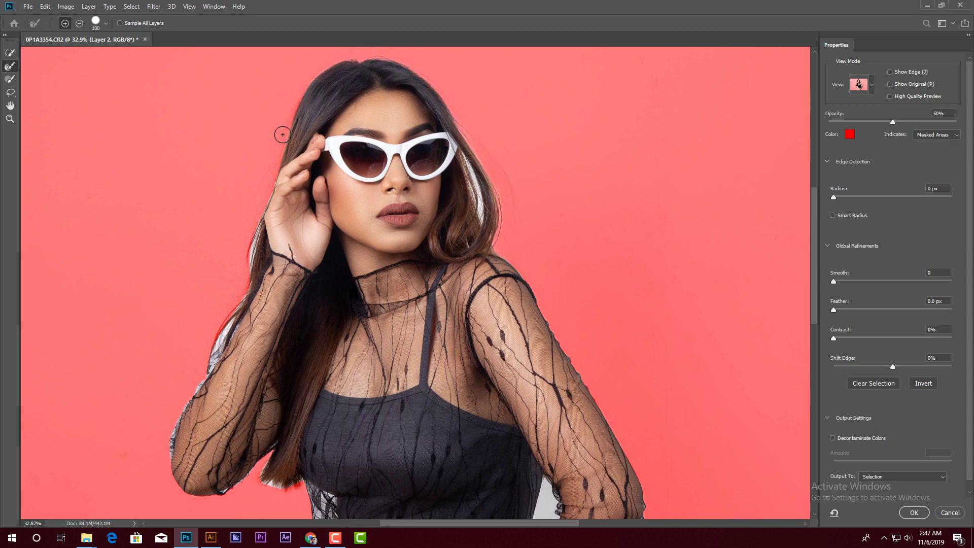
{"action": "left_click_drag", "start_coordinate": [283, 134], "coordinate": [284, 140]}
{"action": "left_click_drag", "start_coordinate": [264, 189], "coordinate": [251, 260]}
{"action": "left_click_drag", "start_coordinate": [217, 344], "coordinate": [201, 372]}
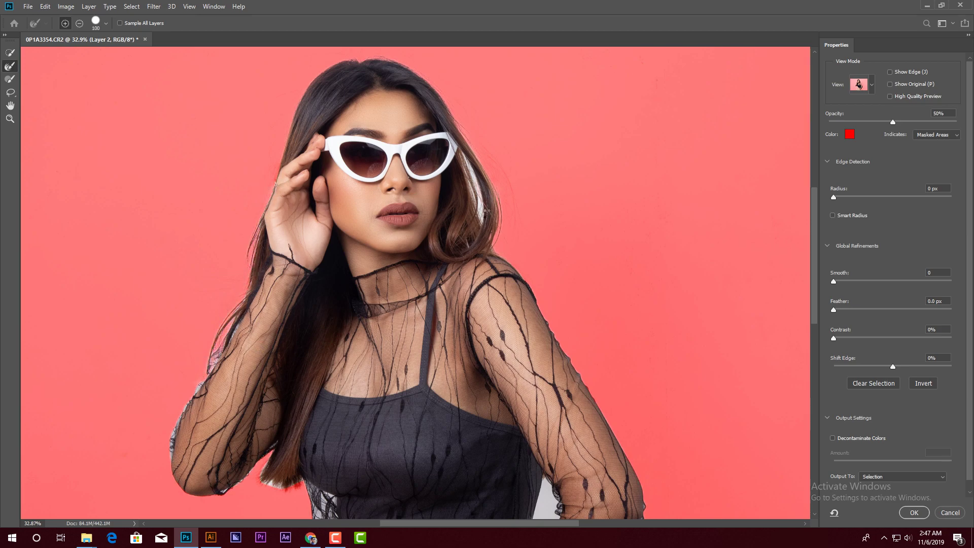
{"action": "left_click_drag", "start_coordinate": [477, 186], "coordinate": [486, 234]}
{"action": "left_click_drag", "start_coordinate": [600, 416], "coordinate": [670, 258]}
{"action": "mouse_move", "coordinate": [371, 326]}
{"action": "left_mouse_down"}
{"action": "mouse_move", "coordinate": [346, 293]}
{"action": "mouse_move", "coordinate": [334, 341]}
{"action": "left_mouse_up"}
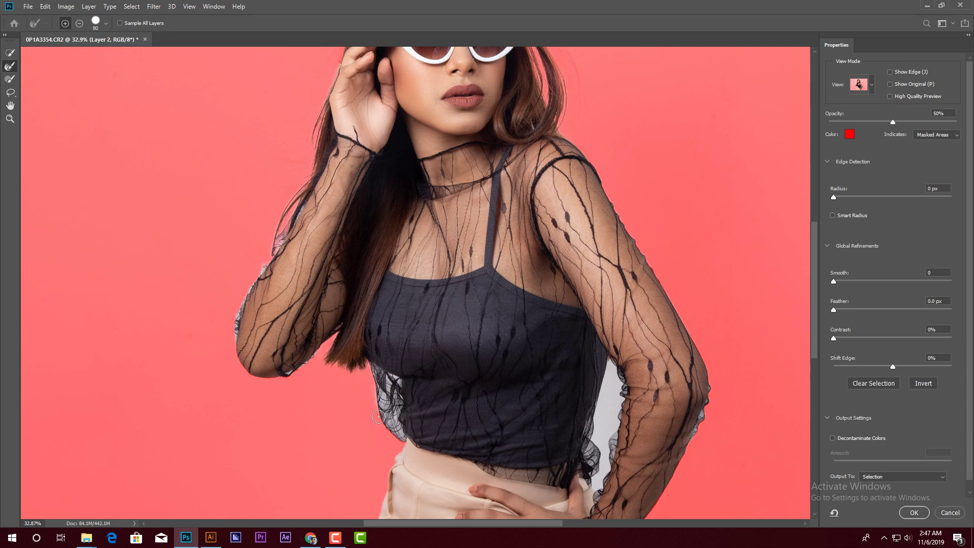
{"action": "key", "text": "ctrl+minus"}
{"action": "key", "text": "ctrl+minus"}
{"action": "key", "text": "ctrl+minus"}
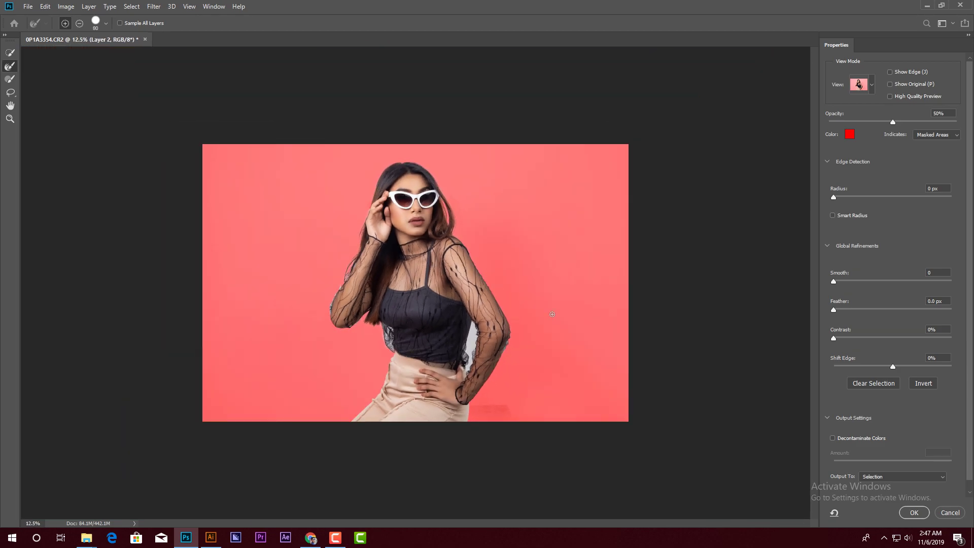
Step: Output the refined selection to a new layer with layer mask
{"action": "left_click", "coordinate": [902, 476]}
{"action": "left_click", "coordinate": [885, 502]}
{"action": "left_click", "coordinate": [914, 513]}
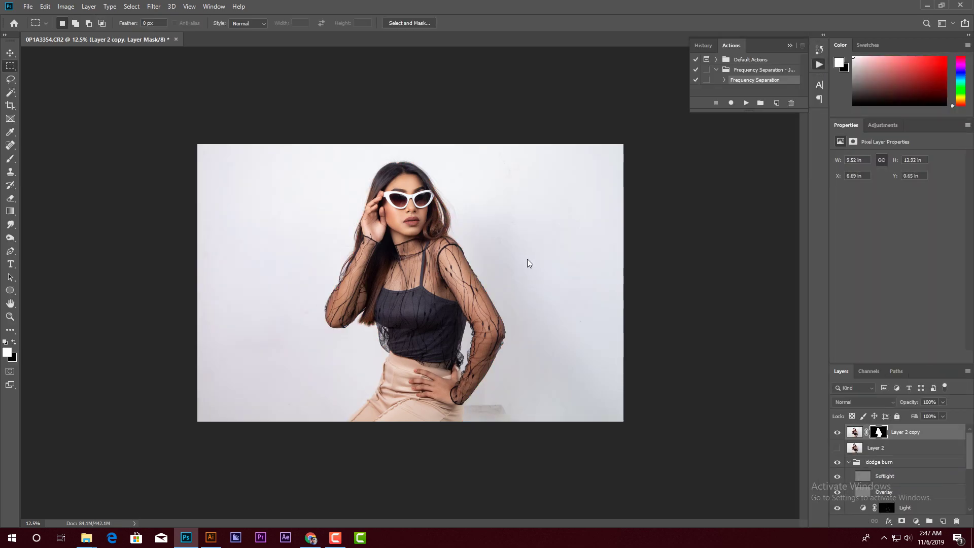
Step: Group the old retouching layers and hide the group
{"action": "left_click", "coordinate": [877, 466]}
{"action": "key", "text": "ctrl+g"}
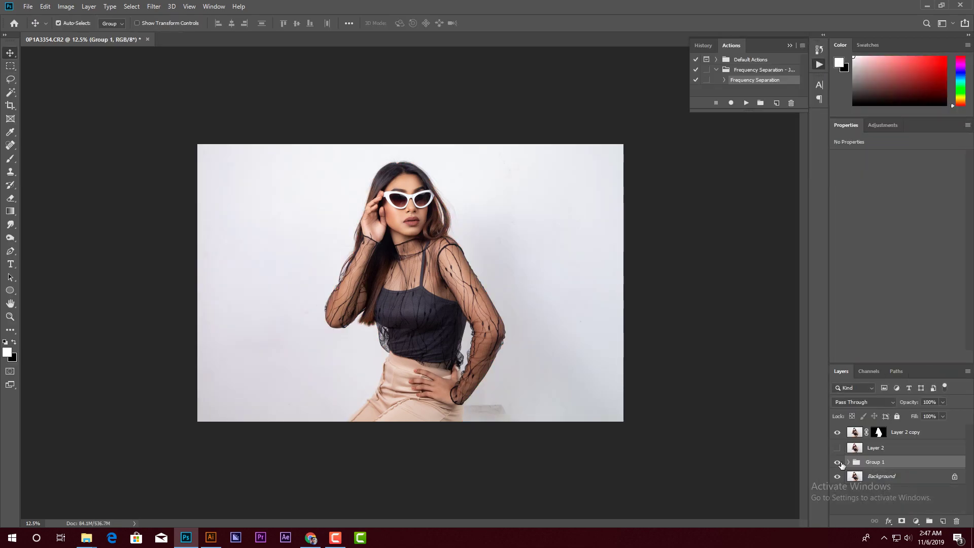
{"action": "left_click", "coordinate": [837, 462]}
{"action": "scroll", "coordinate": [291, 336], "scroll_direction": "up", "scroll_amount": 3}
{"action": "scroll", "coordinate": [406, 370], "scroll_direction": "up", "scroll_amount": 3}
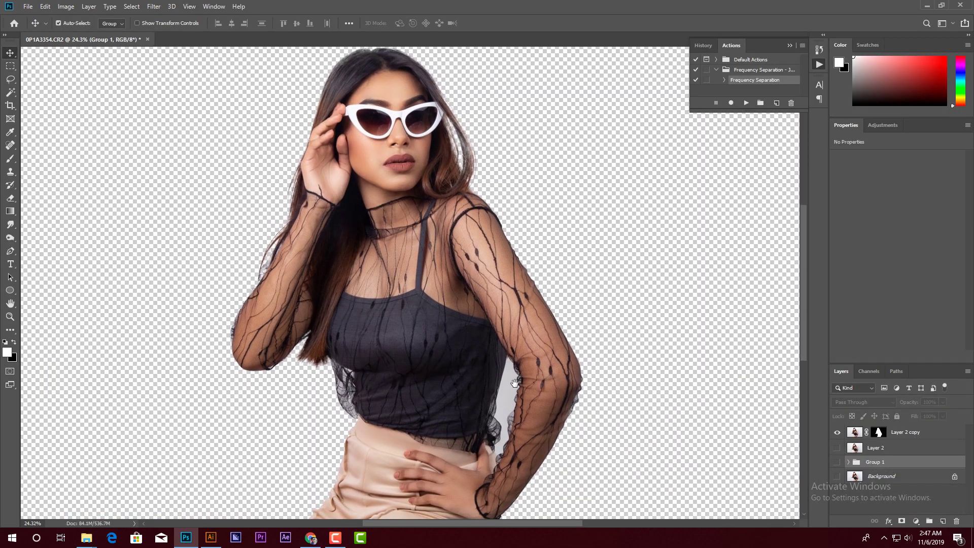
{"action": "scroll", "coordinate": [514, 405], "scroll_direction": "up", "scroll_amount": 3}
Step: Delete the grey gap between arm and body from the cutout, then switch to Chrome
{"action": "left_click_drag", "start_coordinate": [514, 406], "coordinate": [501, 354]}
{"action": "key", "text": "w"}
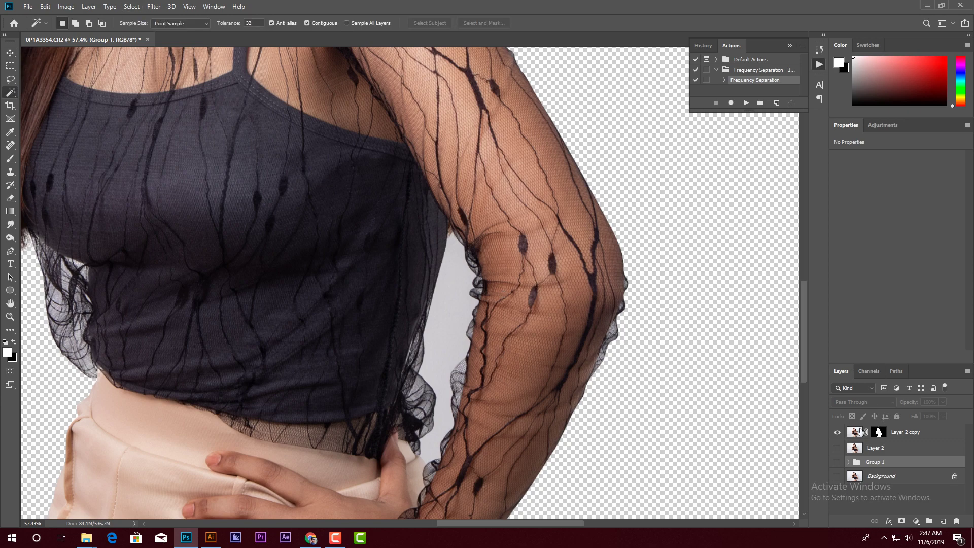
{"action": "left_click", "coordinate": [879, 431]}
{"action": "key", "text": "Delete"}
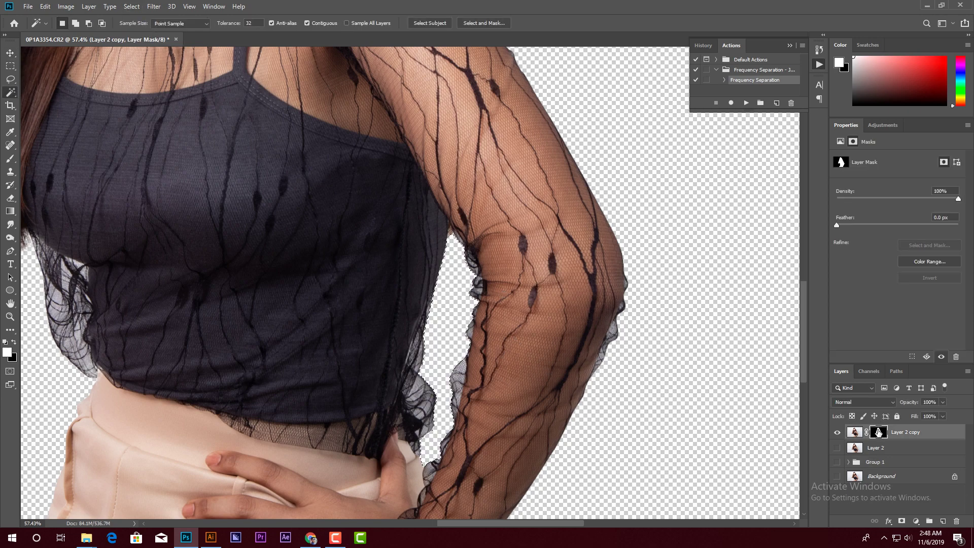
{"action": "key", "text": "ctrl+minus"}
{"action": "key", "text": "ctrl+minus"}
{"action": "key", "text": "v"}
{"action": "key", "text": "ctrl+minus"}
{"action": "key", "text": "ctrl+minus"}
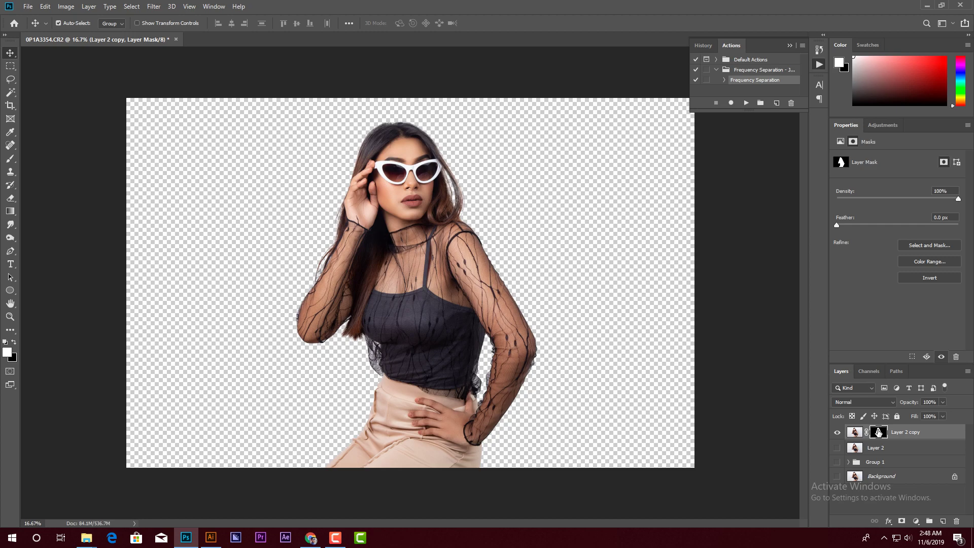
{"action": "left_click", "coordinate": [311, 537]}
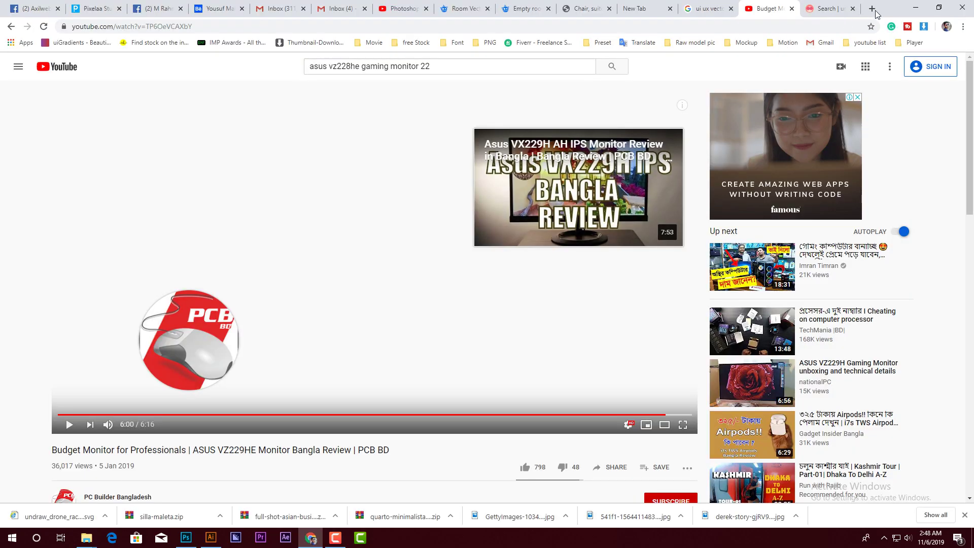
Step: In a new Chrome tab, search Google for freepik and open the Freepik website
{"action": "left_click", "coordinate": [872, 9]}
{"action": "left_click", "coordinate": [403, 223]}
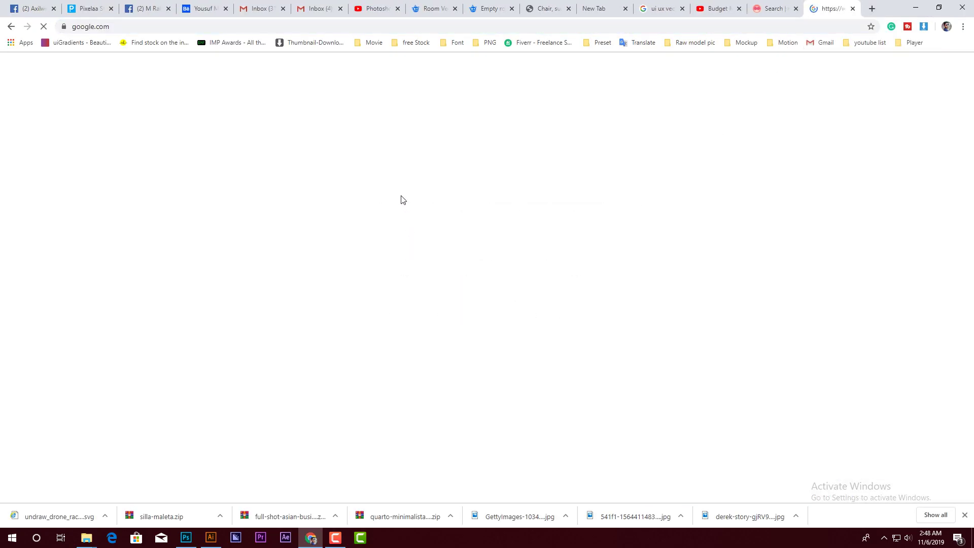
{"action": "left_click", "coordinate": [385, 225]}
{"action": "type", "text": "fre"}
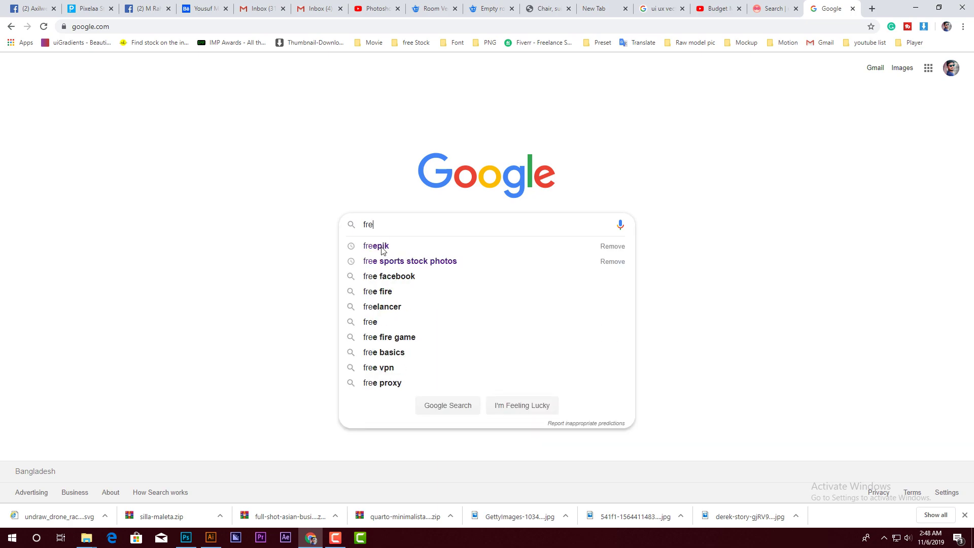
{"action": "left_click", "coordinate": [382, 248]}
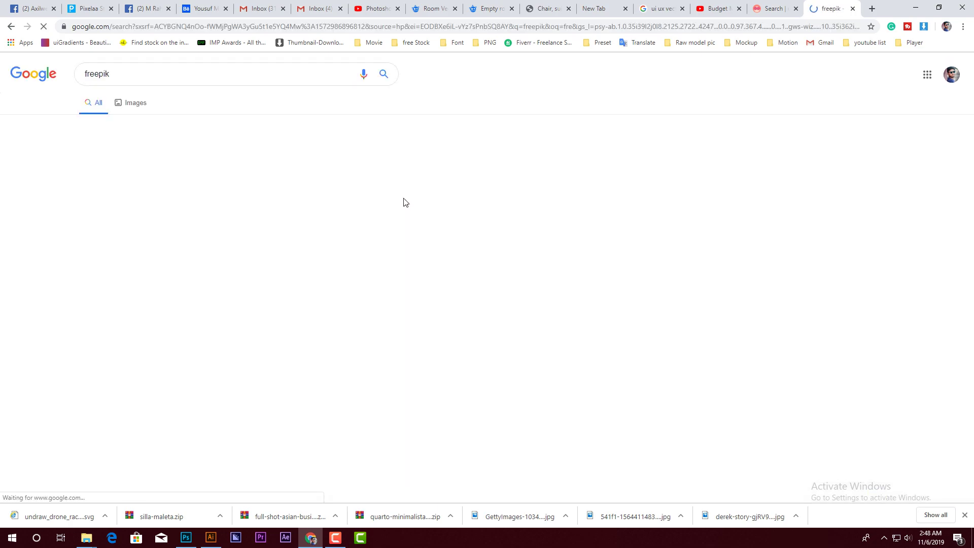
{"action": "left_click", "coordinate": [145, 78]}
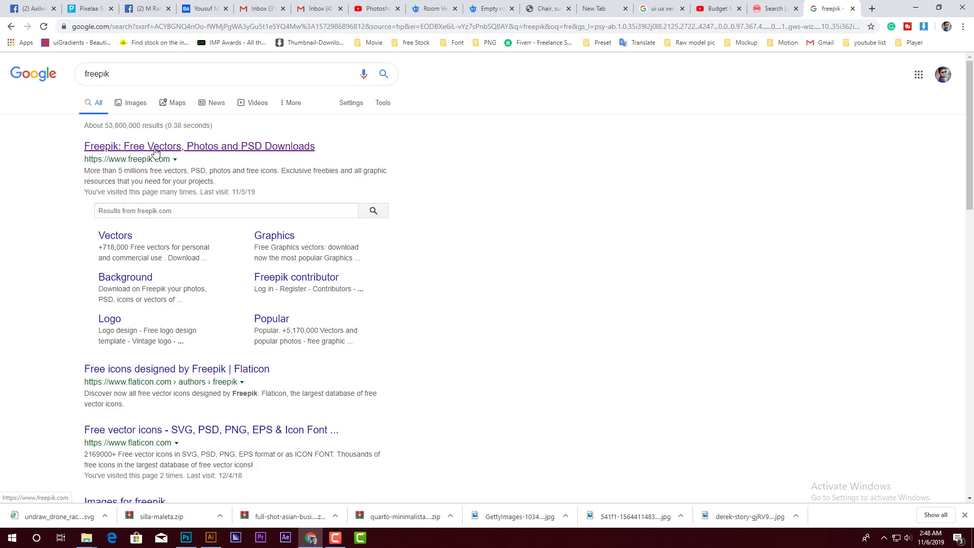
{"action": "left_click", "coordinate": [152, 146]}
Step: Filter Freepik to free photos and search for 'pattern background'
{"action": "left_click", "coordinate": [363, 190]}
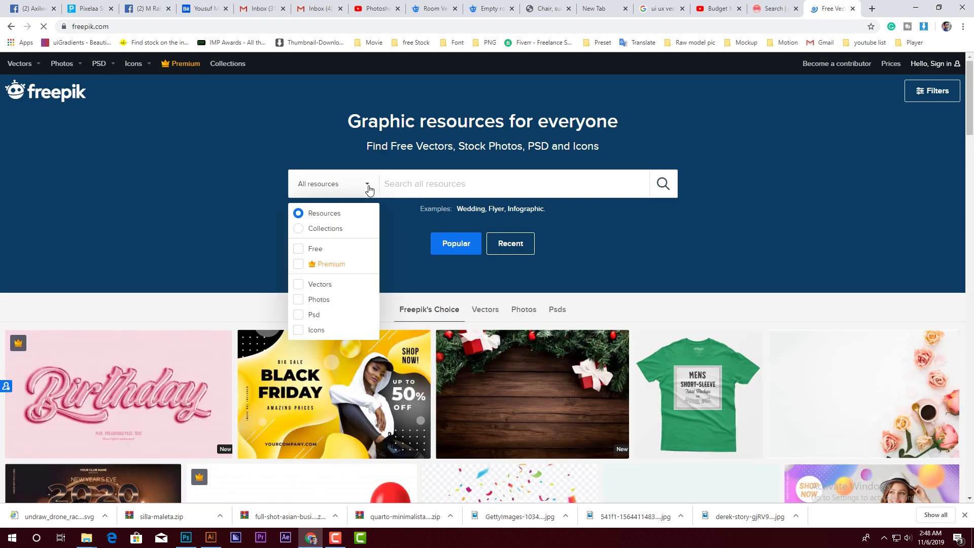
{"action": "left_click", "coordinate": [311, 250]}
{"action": "left_click", "coordinate": [311, 300]}
{"action": "left_click", "coordinate": [420, 190]}
{"action": "type", "text": "p"}
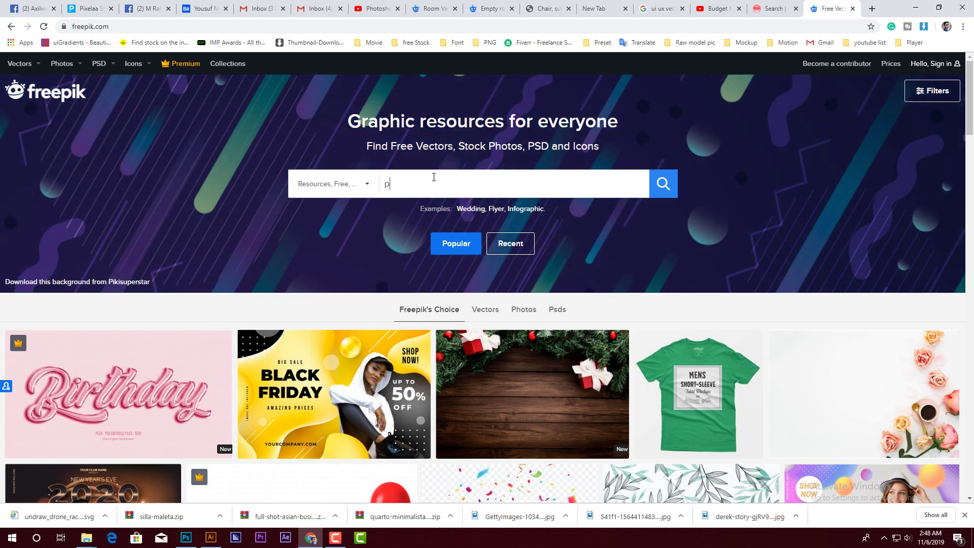
{"action": "key", "text": "BackSpace"}
{"action": "key", "text": "BackSpace"}
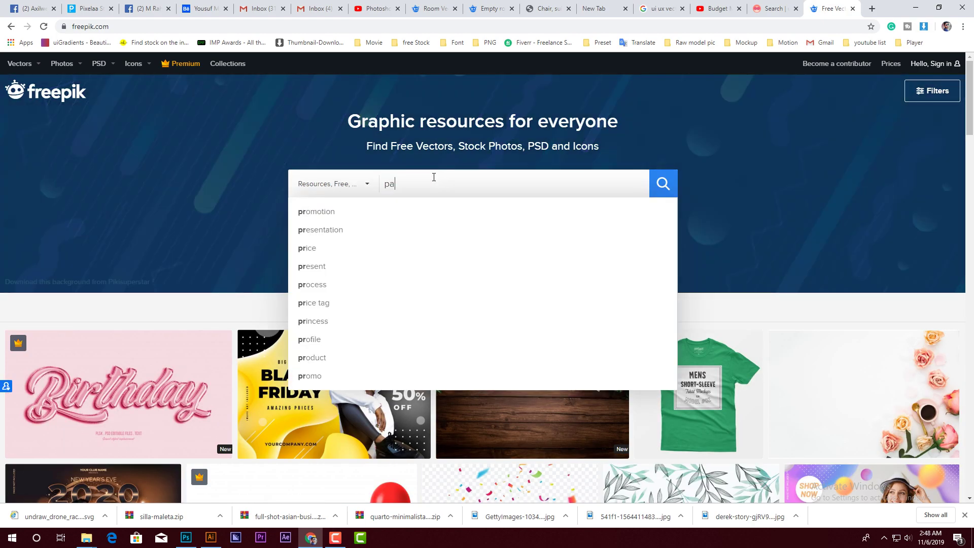
{"action": "type", "text": "at"}
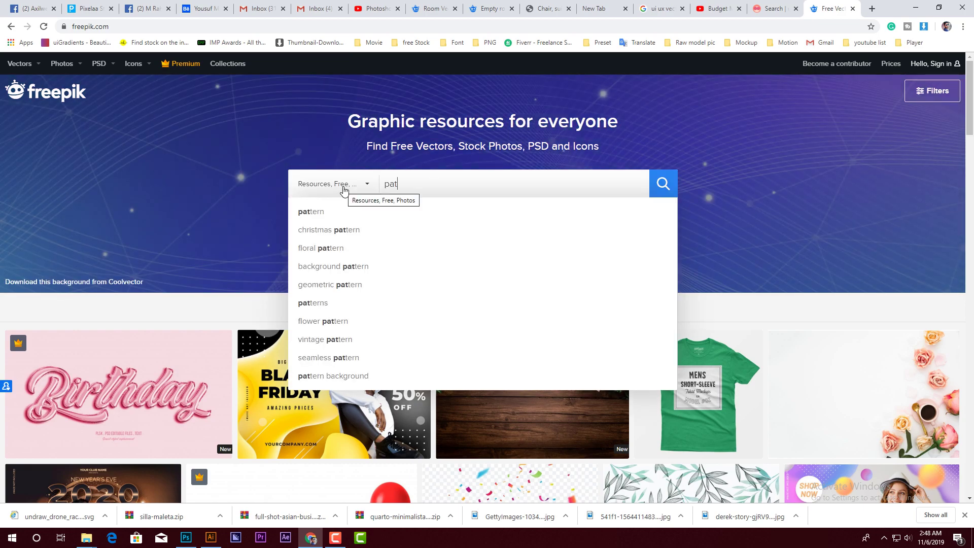
{"action": "type", "text": "ter"}
{"action": "type", "text": "ern"}
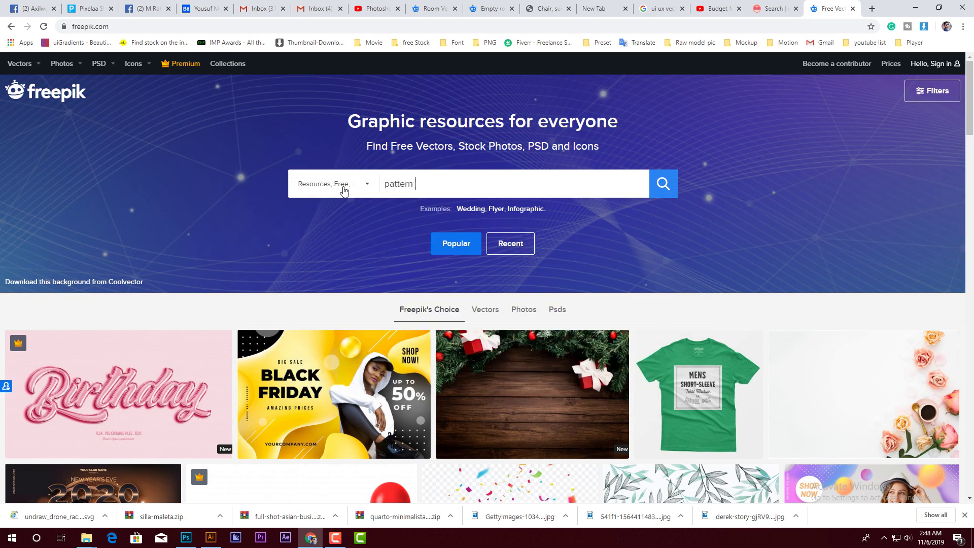
{"action": "type", "text": " ba"}
{"action": "left_click", "coordinate": [343, 211]}
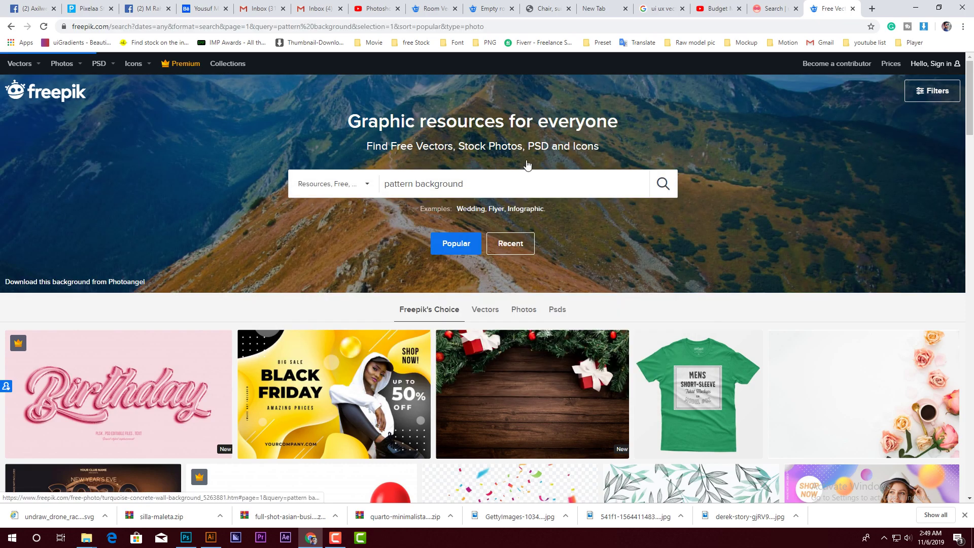
Step: Browse the results and open the 'Table top with background' photo page
{"action": "scroll", "coordinate": [460, 212], "scroll_direction": "down", "scroll_amount": 1}
{"action": "scroll", "coordinate": [456, 218], "scroll_direction": "down", "scroll_amount": 3}
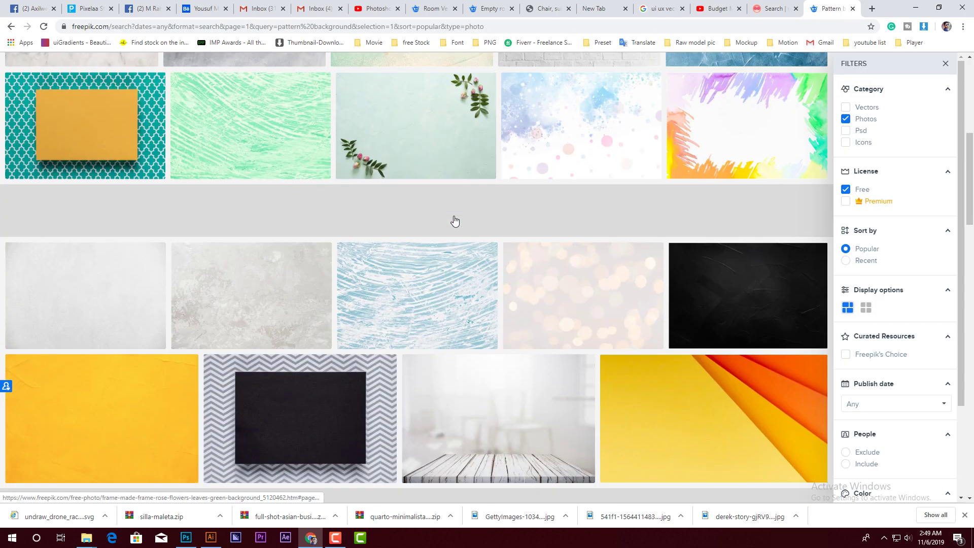
{"action": "scroll", "coordinate": [454, 219], "scroll_direction": "down", "scroll_amount": 4}
{"action": "scroll", "coordinate": [455, 220], "scroll_direction": "down", "scroll_amount": 4}
{"action": "scroll", "coordinate": [487, 213], "scroll_direction": "up", "scroll_amount": 3}
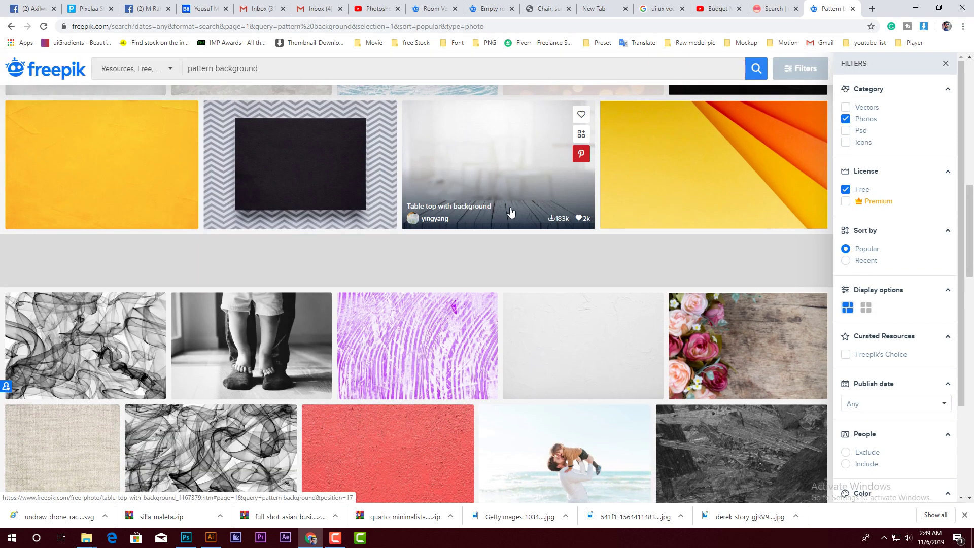
{"action": "left_click", "coordinate": [506, 162]}
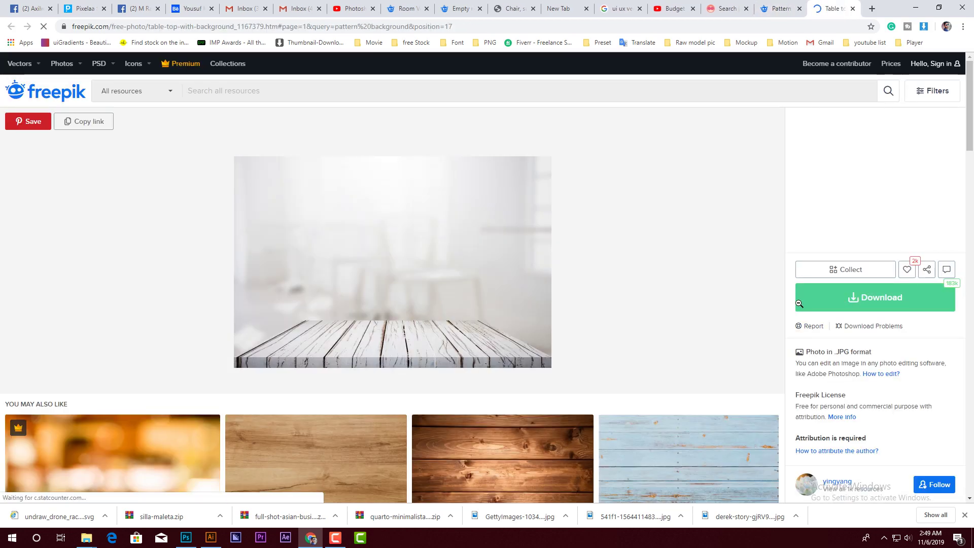
Step: Log in and free-download the table-top photo as mesa-com-fundo.zip
{"action": "left_click", "coordinate": [846, 304]}
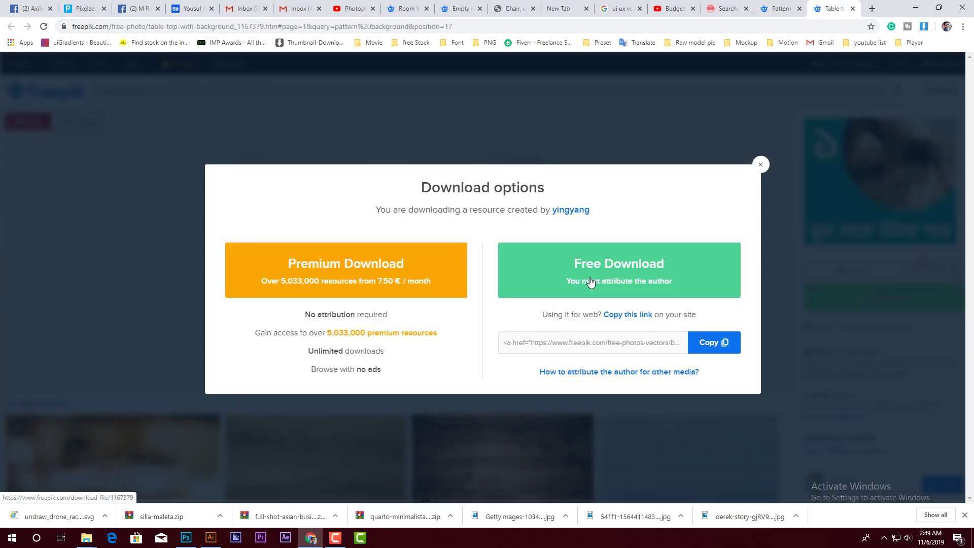
{"action": "left_click", "coordinate": [586, 283]}
{"action": "left_click", "coordinate": [412, 345]}
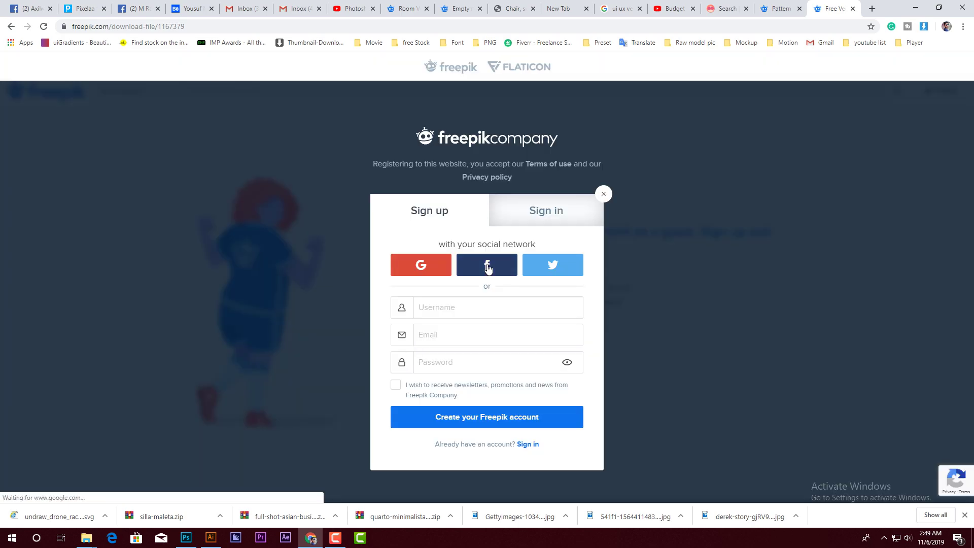
{"action": "left_click", "coordinate": [487, 266]}
{"action": "left_click", "coordinate": [863, 296]}
{"action": "left_click", "coordinate": [608, 284]}
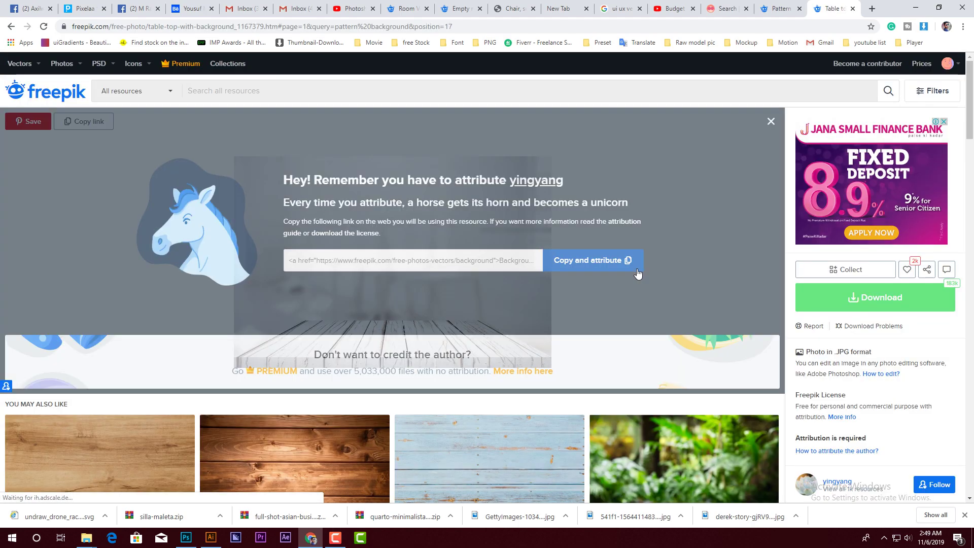
{"action": "scroll", "coordinate": [604, 304], "scroll_direction": "down", "scroll_amount": 3}
{"action": "scroll", "coordinate": [595, 329], "scroll_direction": "down", "scroll_amount": 2}
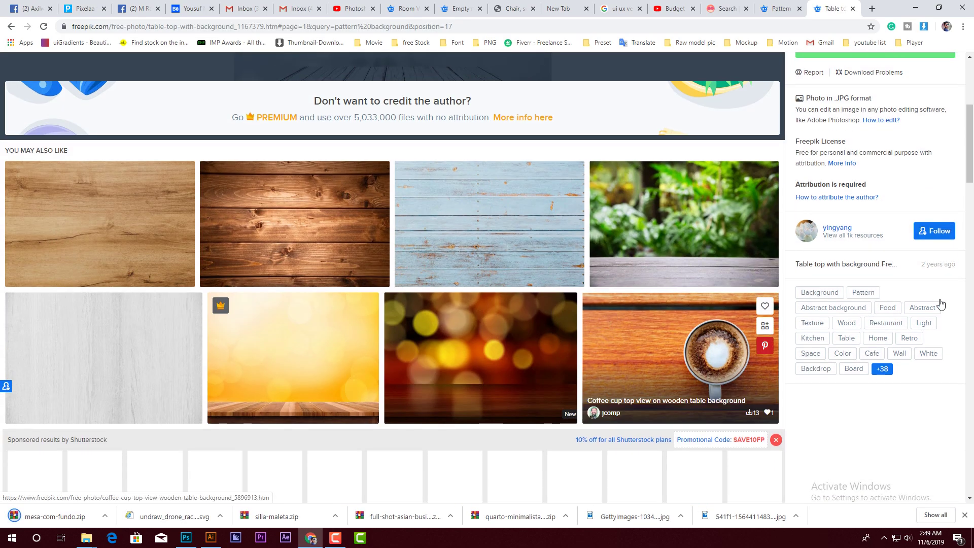
{"action": "right_click", "coordinate": [98, 516]}
Step: Extract the mesa-com-fundo archive into the Downloads folder
{"action": "left_click", "coordinate": [122, 479]}
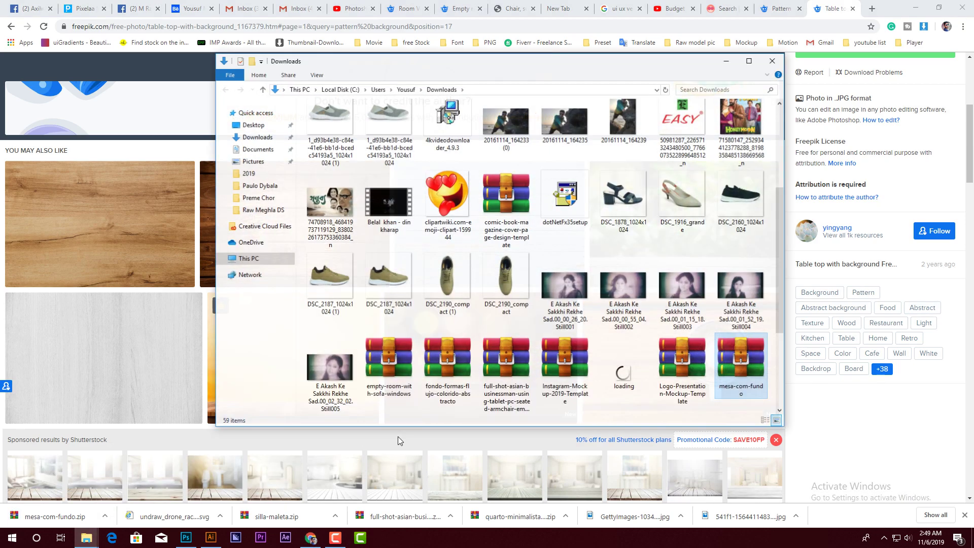
{"action": "right_click", "coordinate": [737, 363]}
{"action": "left_click", "coordinate": [770, 182]}
{"action": "key", "text": "Return"}
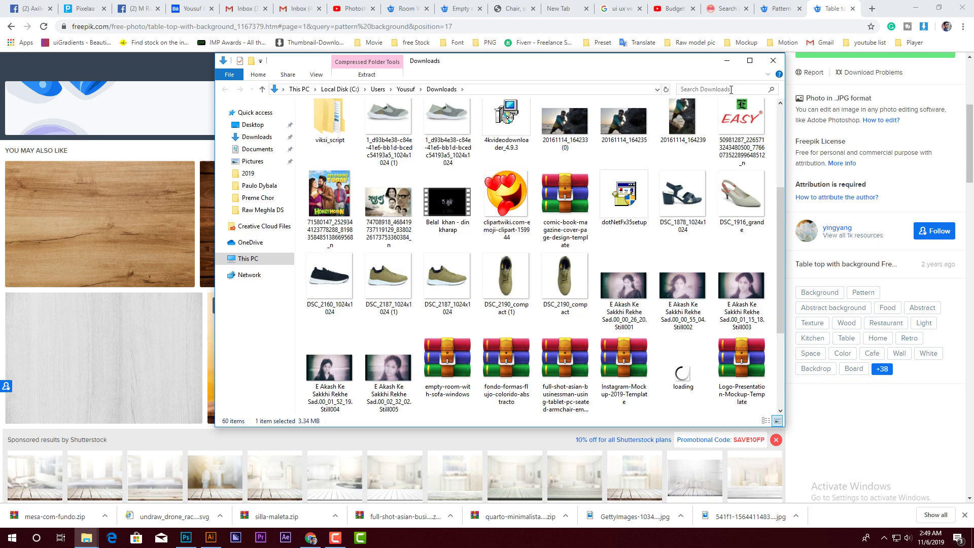
{"action": "left_click", "coordinate": [750, 68]}
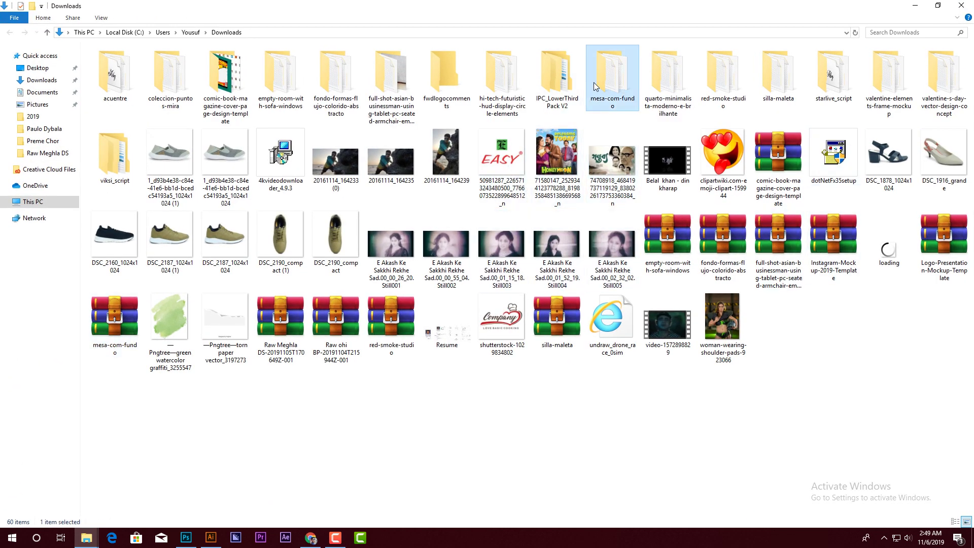
Step: Open the mesa-com-fundo folder in Large icons view and drag 28.jpg into Photoshop
{"action": "double_click", "coordinate": [609, 76]}
{"action": "right_click", "coordinate": [164, 126]}
{"action": "left_click", "coordinate": [327, 139]}
{"action": "mouse_move", "coordinate": [111, 81]}
{"action": "left_mouse_down"}
{"action": "mouse_move", "coordinate": [218, 500]}
{"action": "mouse_move", "coordinate": [450, 74]}
{"action": "left_mouse_up"}
Step: Place 28.jpg in the portrait, scale it to fill the canvas, and send it below the model
{"action": "left_click_drag", "start_coordinate": [404, 231], "coordinate": [322, 330]}
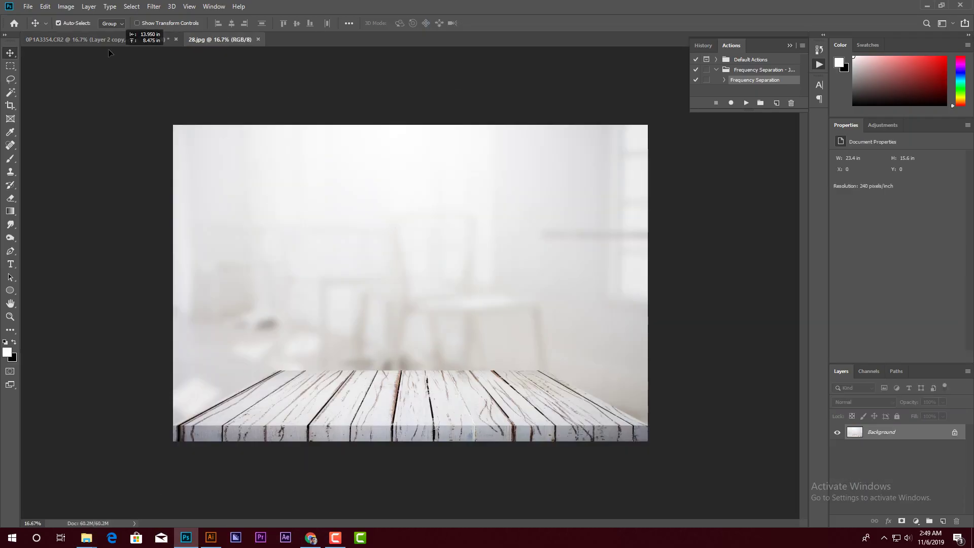
{"action": "left_click", "coordinate": [530, 219]}
{"action": "left_click_drag", "start_coordinate": [544, 226], "coordinate": [604, 217]}
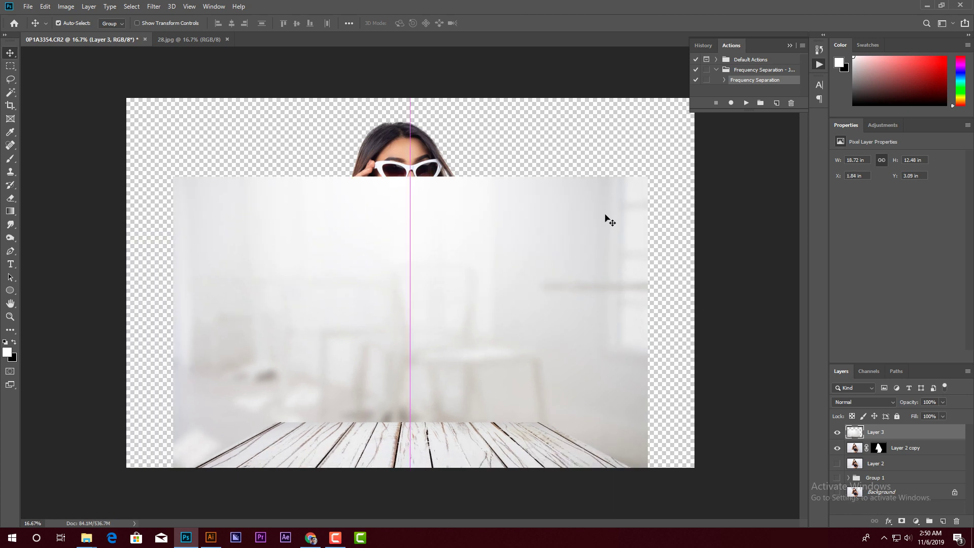
{"action": "key", "text": "ctrl+t"}
{"action": "left_click_drag", "start_coordinate": [647, 176], "coordinate": [820, 61]}
{"action": "left_click_drag", "start_coordinate": [671, 211], "coordinate": [613, 217]}
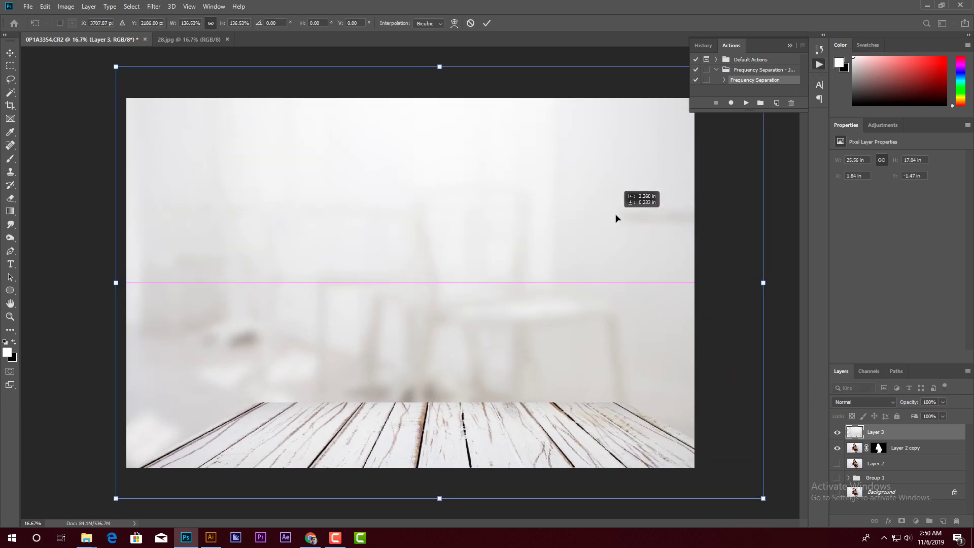
{"action": "left_click_drag", "start_coordinate": [779, 507], "coordinate": [648, 402]}
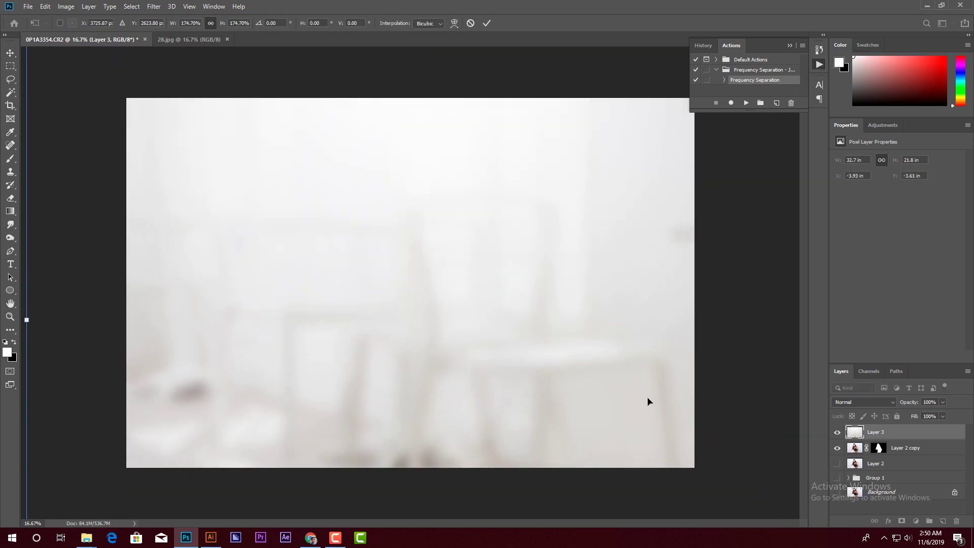
{"action": "key", "text": "Return"}
{"action": "key", "text": "ctrl+bracketleft"}
{"action": "key", "text": "ctrl+bracketleft"}
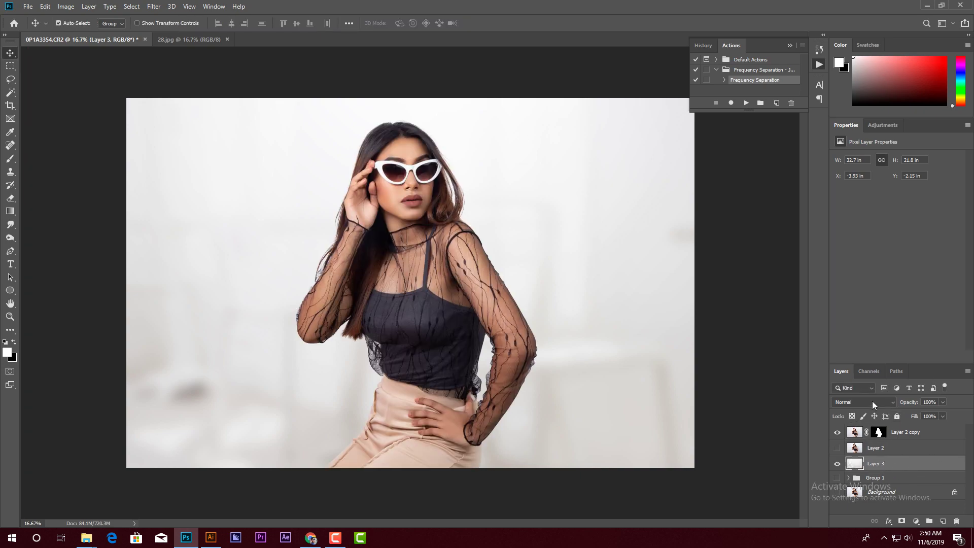
Step: Add a warming Color Balance adjustment on the shadows and set Layer 2 to Multiply
{"action": "left_click", "coordinate": [919, 519]}
{"action": "left_click", "coordinate": [910, 431]}
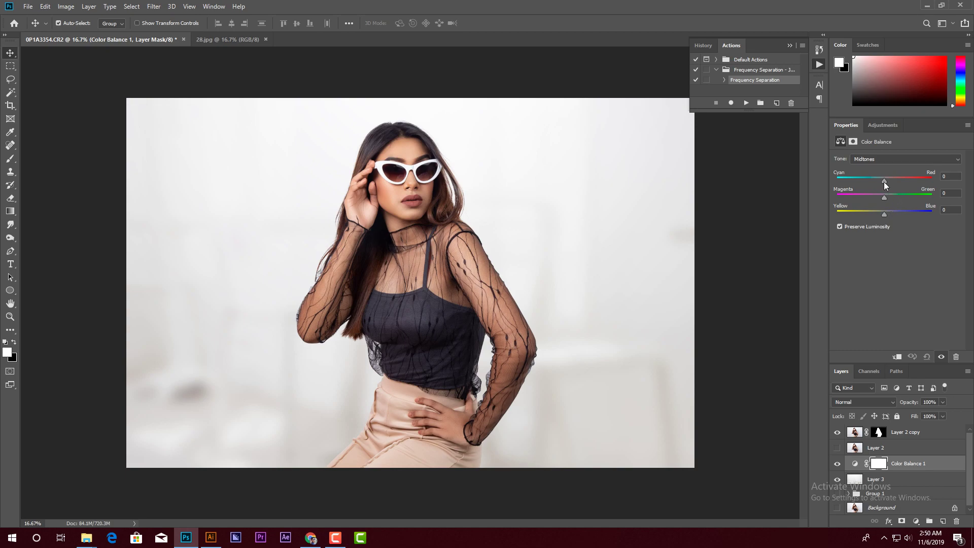
{"action": "left_click", "coordinate": [893, 159]}
{"action": "left_click", "coordinate": [877, 447]}
{"action": "left_click", "coordinate": [837, 448]}
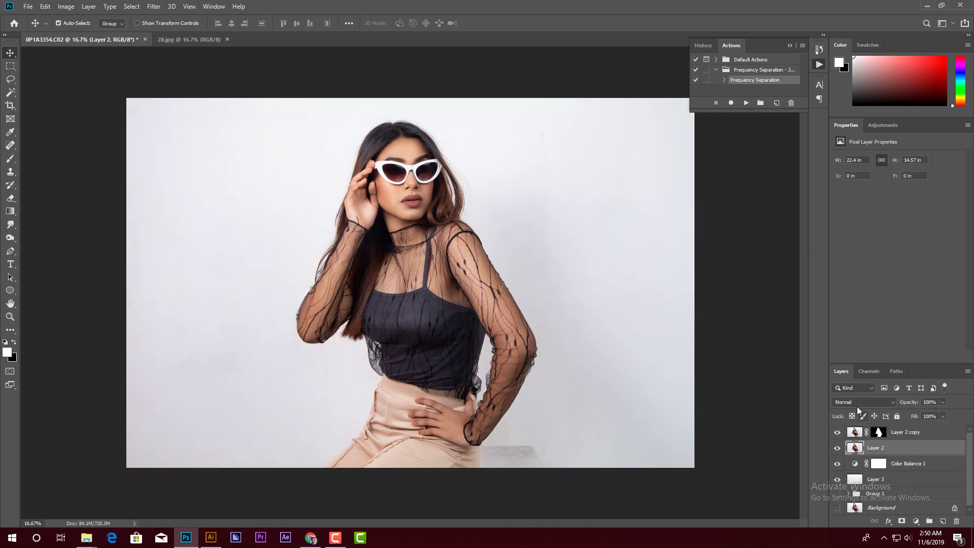
{"action": "left_click", "coordinate": [857, 404]}
{"action": "left_click", "coordinate": [756, 451]}
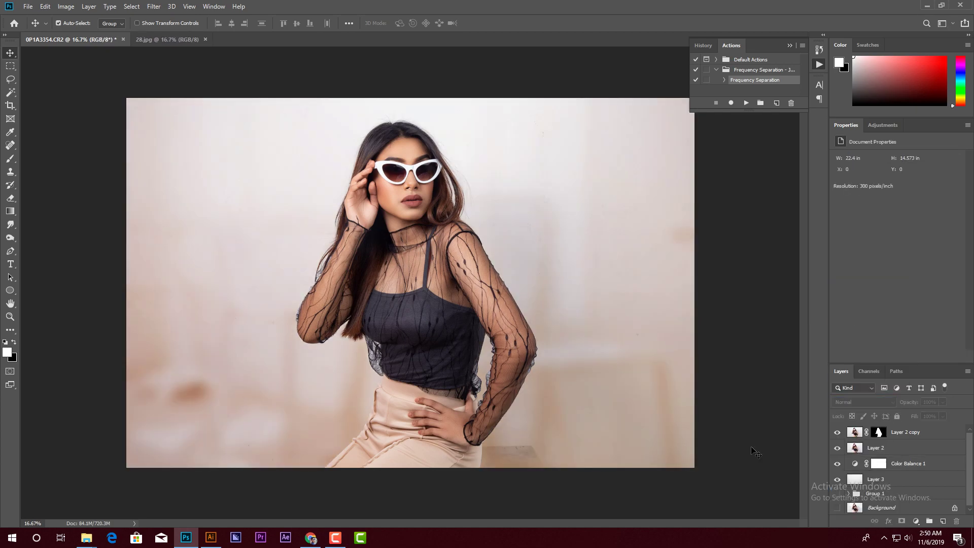
Step: Give Layer 2 a layer mask and brighten its highlights with Levels
{"action": "left_click", "coordinate": [903, 522]}
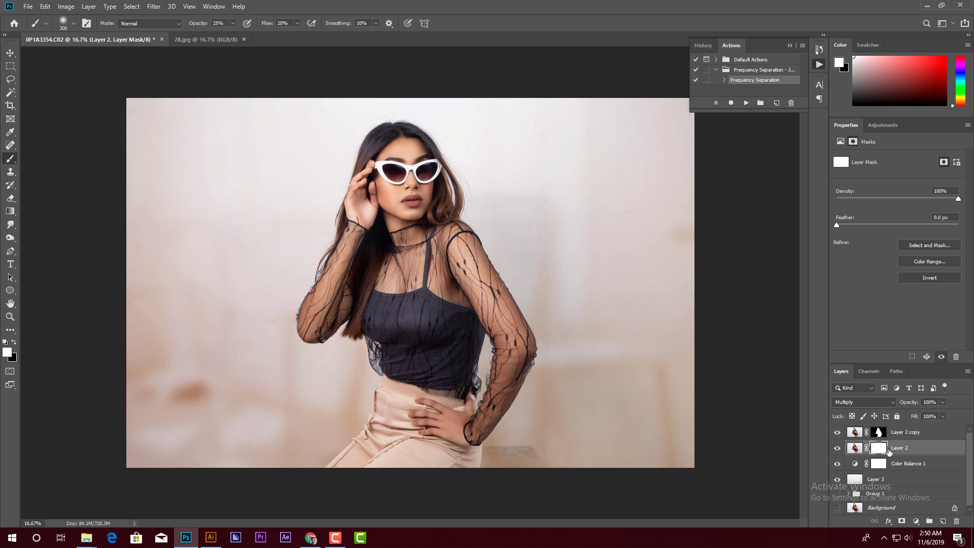
{"action": "left_click", "coordinate": [855, 447]}
{"action": "key", "text": "ctrl+l"}
{"action": "left_click_drag", "start_coordinate": [498, 103], "coordinate": [670, 110]}
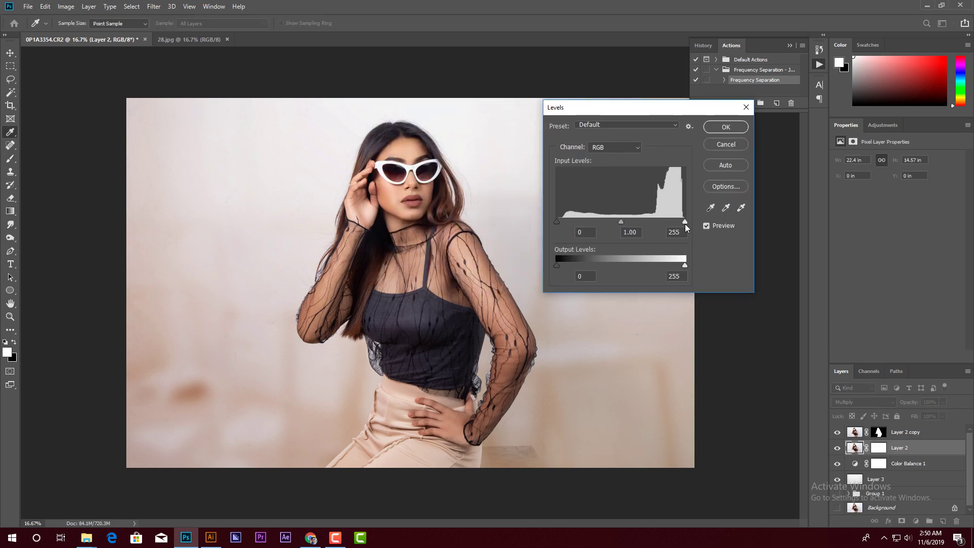
{"action": "left_click_drag", "start_coordinate": [685, 222], "coordinate": [661, 221]}
{"action": "left_click", "coordinate": [727, 129]}
Step: Brush on Layer 2's mask to brighten the greyish bottom patch and even the backdrop
{"action": "key", "text": "b"}
{"action": "left_click", "coordinate": [880, 448]}
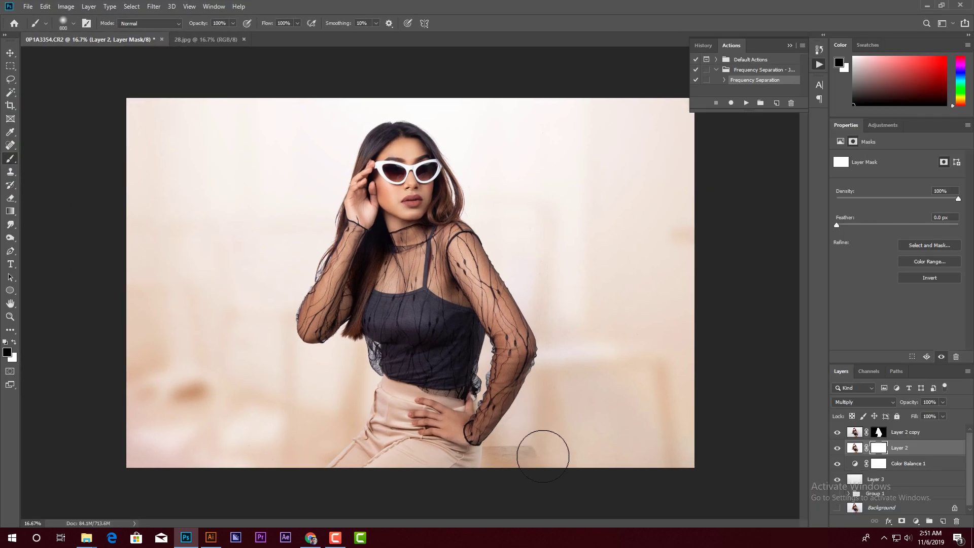
{"action": "left_click_drag", "start_coordinate": [543, 456], "coordinate": [515, 463]}
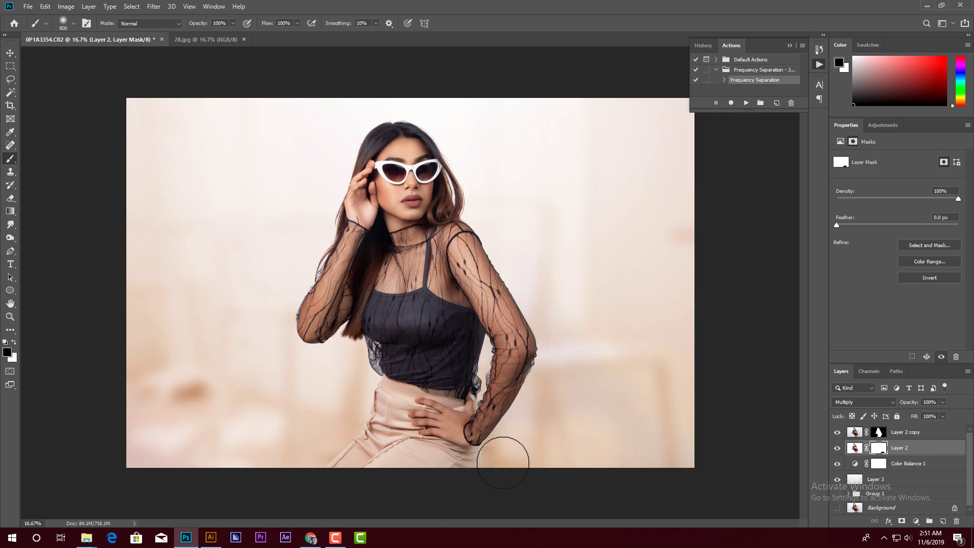
{"action": "left_click_drag", "start_coordinate": [493, 200], "coordinate": [653, 260]}
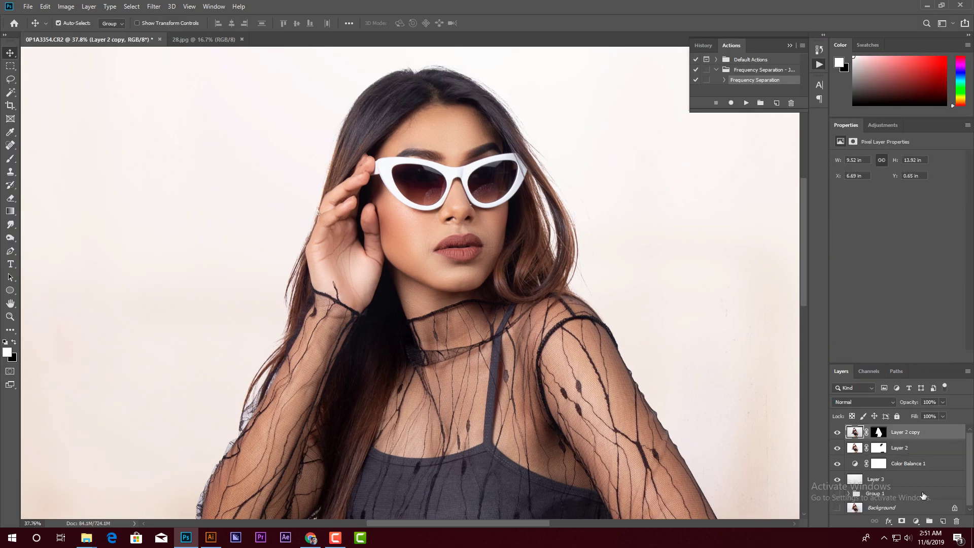
Step: Add a second Color Balance, shifting midtones slightly toward red and adjusting the shadows
{"action": "left_click", "coordinate": [915, 521]}
{"action": "left_click", "coordinate": [919, 460]}
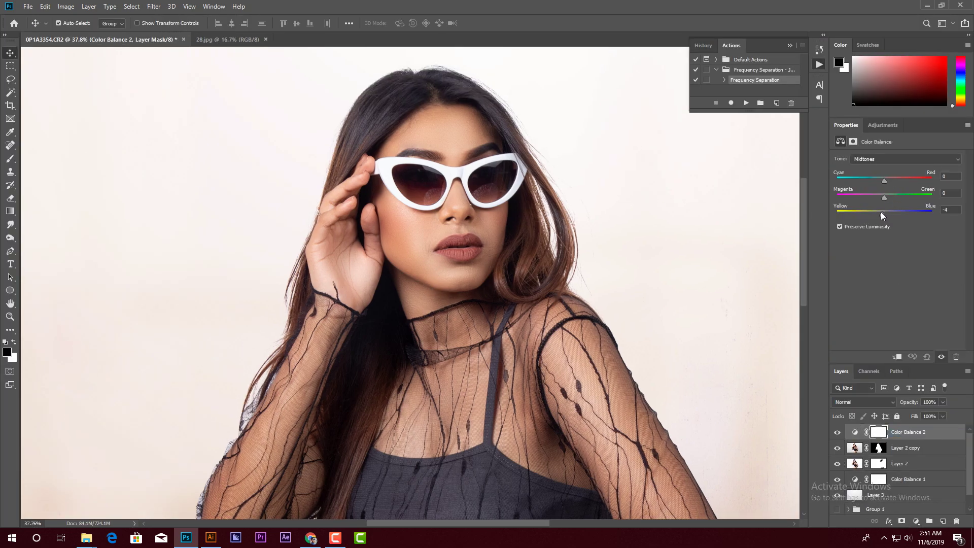
{"action": "left_click_drag", "start_coordinate": [884, 181], "coordinate": [884, 180]}
{"action": "left_click", "coordinate": [905, 158]}
{"action": "left_click", "coordinate": [873, 161]}
{"action": "key", "text": "Tab"}
{"action": "key", "text": "ctrl+minus"}
{"action": "key", "text": "ctrl+minus"}
{"action": "key", "text": "ctrl+minus"}
Step: Create Layer 4 in Screen mode, with Blend If excluding the darkest tones
{"action": "key", "text": "ctrl+shift+alt+n"}
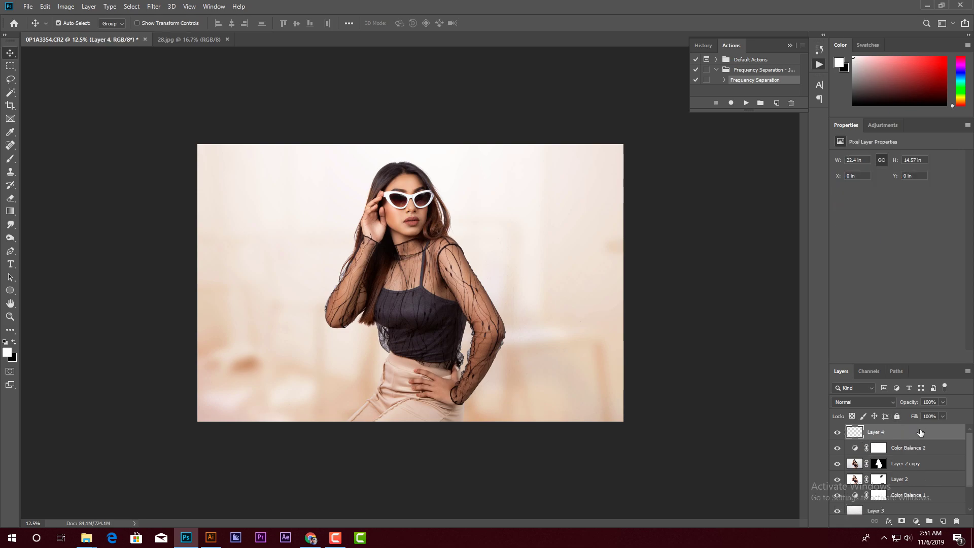
{"action": "left_click", "coordinate": [869, 403]}
{"action": "left_click", "coordinate": [867, 357]}
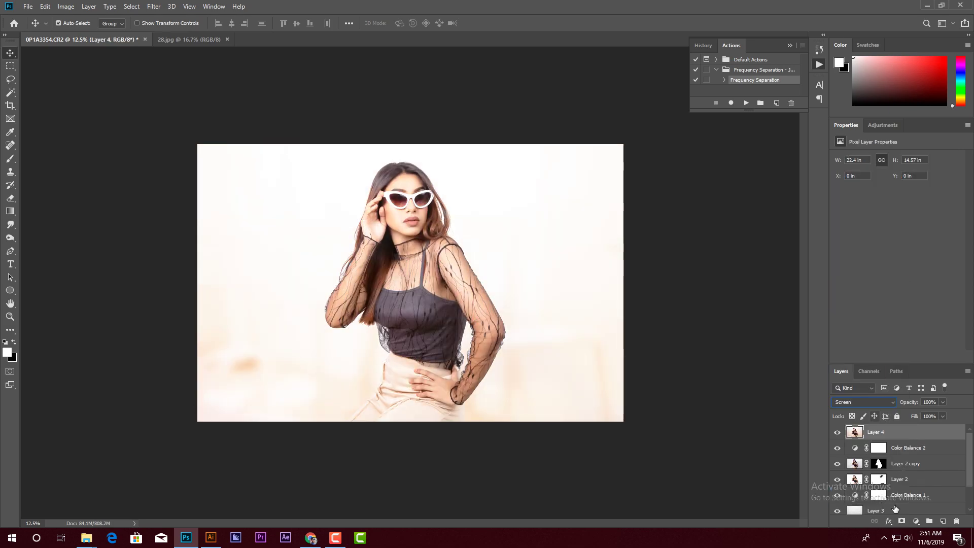
{"action": "right_click", "coordinate": [892, 431]}
{"action": "left_click", "coordinate": [856, 17]}
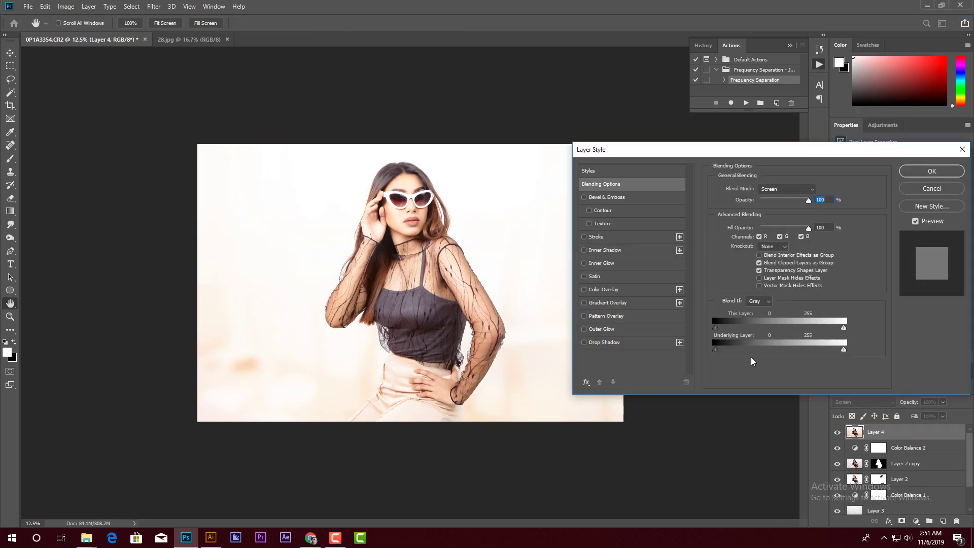
{"action": "left_click_drag", "start_coordinate": [715, 349], "coordinate": [856, 354]}
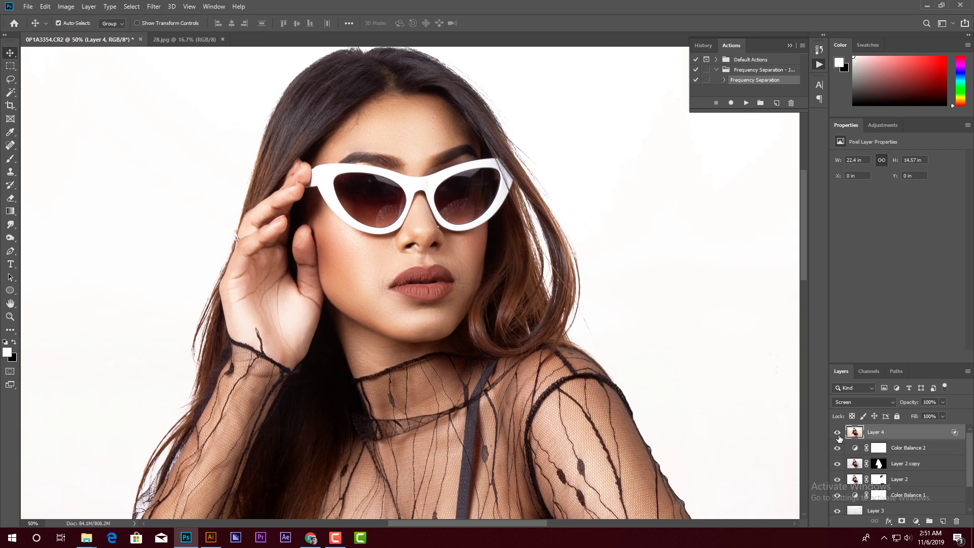
{"action": "left_click", "coordinate": [837, 433]}
{"action": "left_click", "coordinate": [837, 432]}
Step: Add a black mask to Layer 4 and paint white to reveal the brightening over face, neck and body
{"action": "left_click", "coordinate": [899, 525], "text": "alt"}
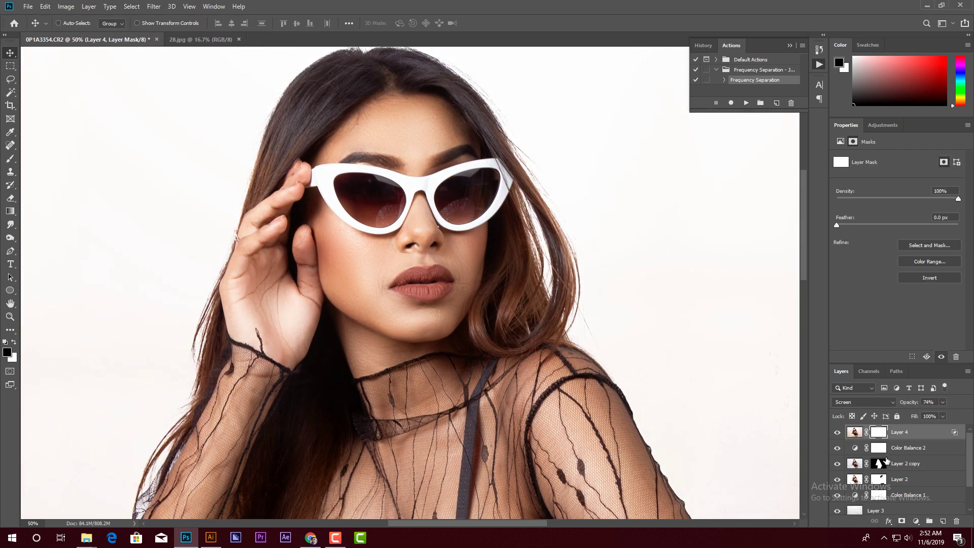
{"action": "key", "text": "b"}
{"action": "key", "text": "x"}
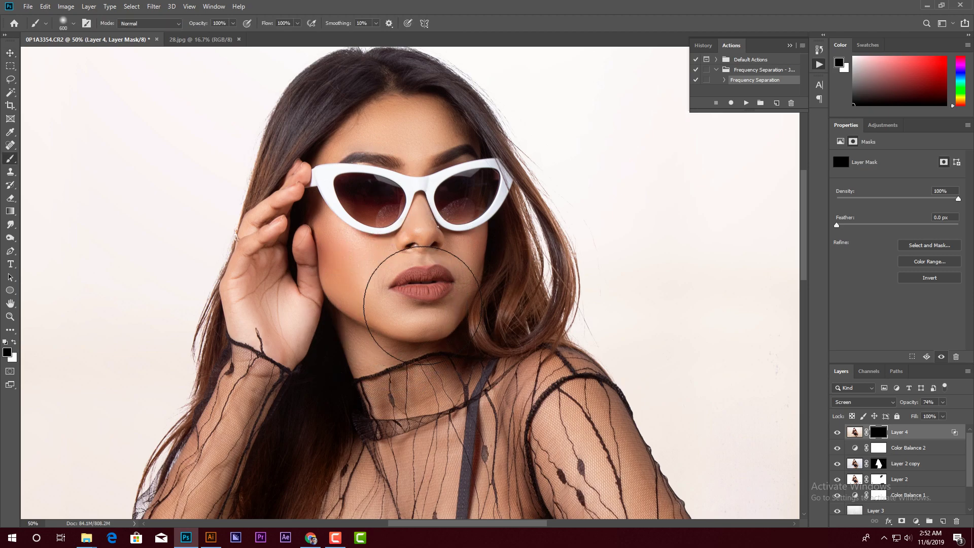
{"action": "key", "text": "x"}
{"action": "key", "text": "bracketleft"}
{"action": "left_click_drag", "start_coordinate": [323, 349], "coordinate": [284, 239]}
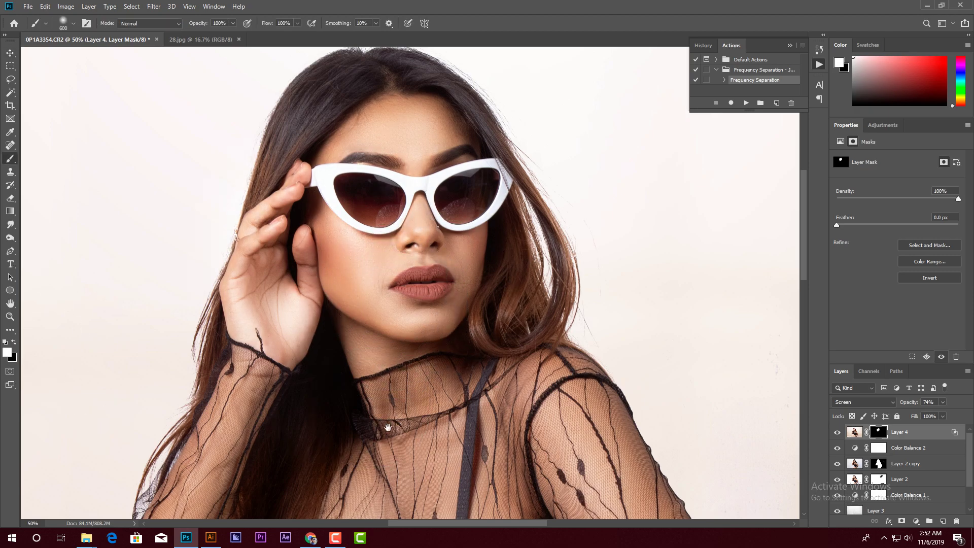
{"action": "left_click_drag", "start_coordinate": [609, 456], "coordinate": [507, 253]}
{"action": "mouse_move", "coordinate": [599, 507]}
{"action": "left_mouse_down"}
{"action": "mouse_move", "coordinate": [539, 411]}
{"action": "mouse_move", "coordinate": [558, 81]}
{"action": "left_mouse_up"}
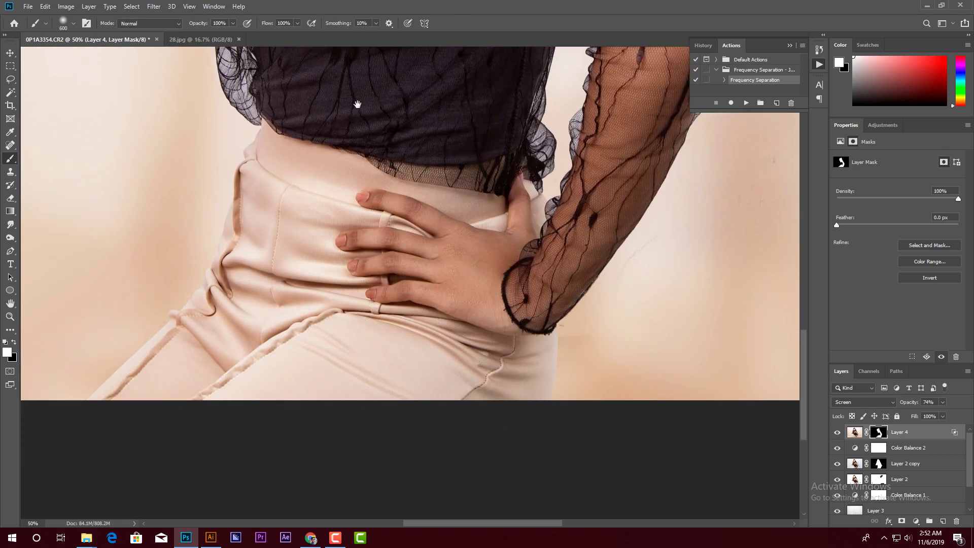
{"action": "mouse_move", "coordinate": [353, 100]}
{"action": "left_mouse_down"}
{"action": "mouse_move", "coordinate": [434, 370]}
{"action": "mouse_move", "coordinate": [482, 398]}
{"action": "left_mouse_up"}
{"action": "key", "text": "v"}
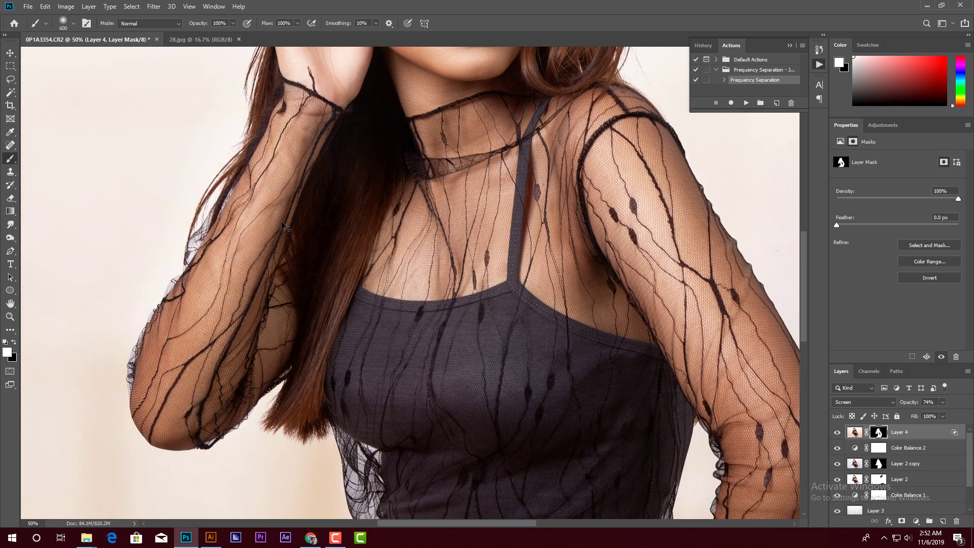
{"action": "key", "text": "ctrl+minus"}
{"action": "key", "text": "ctrl+minus"}
{"action": "key", "text": "ctrl+minus"}
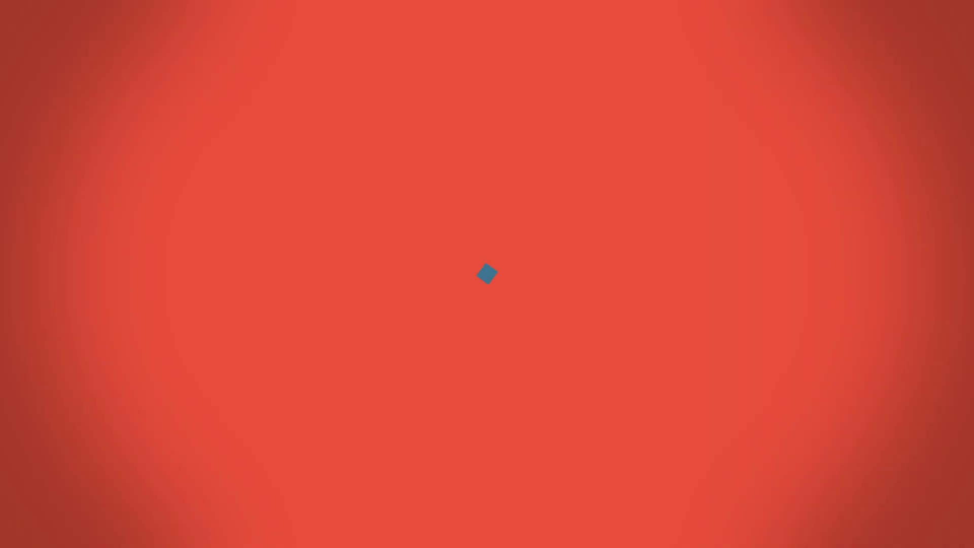